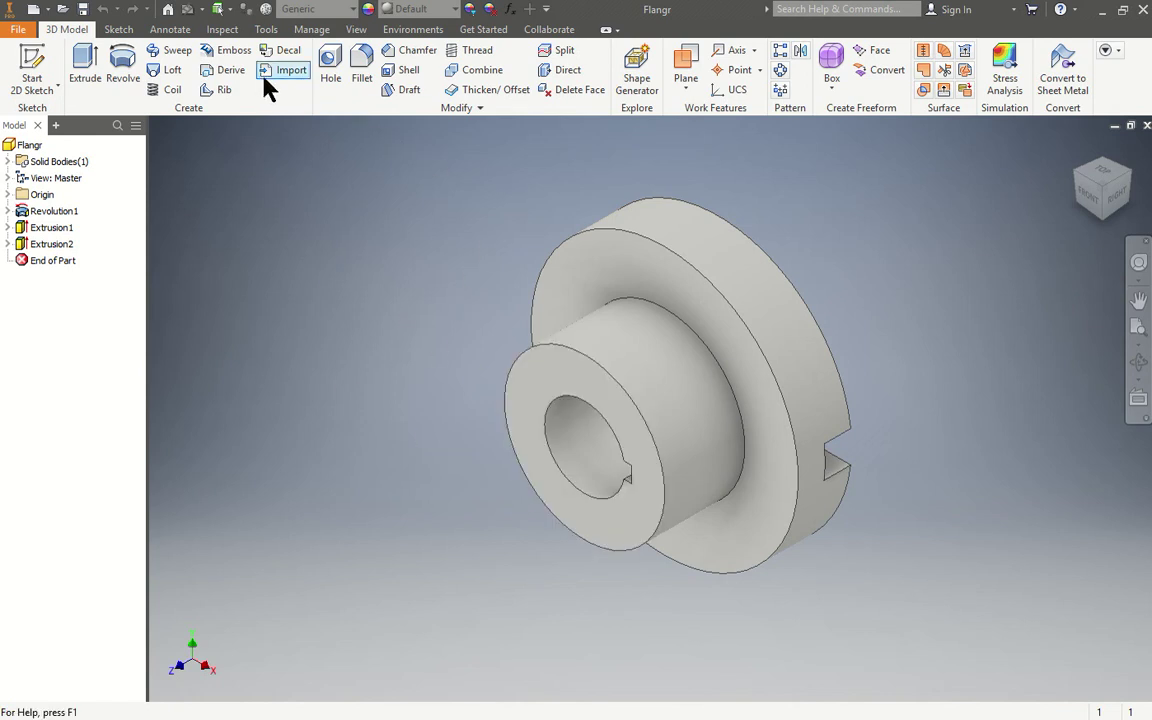
# Fillet the hub-to-flange circular edge with radius 2 and save the Flangr part
pyautogui.click(362, 68)
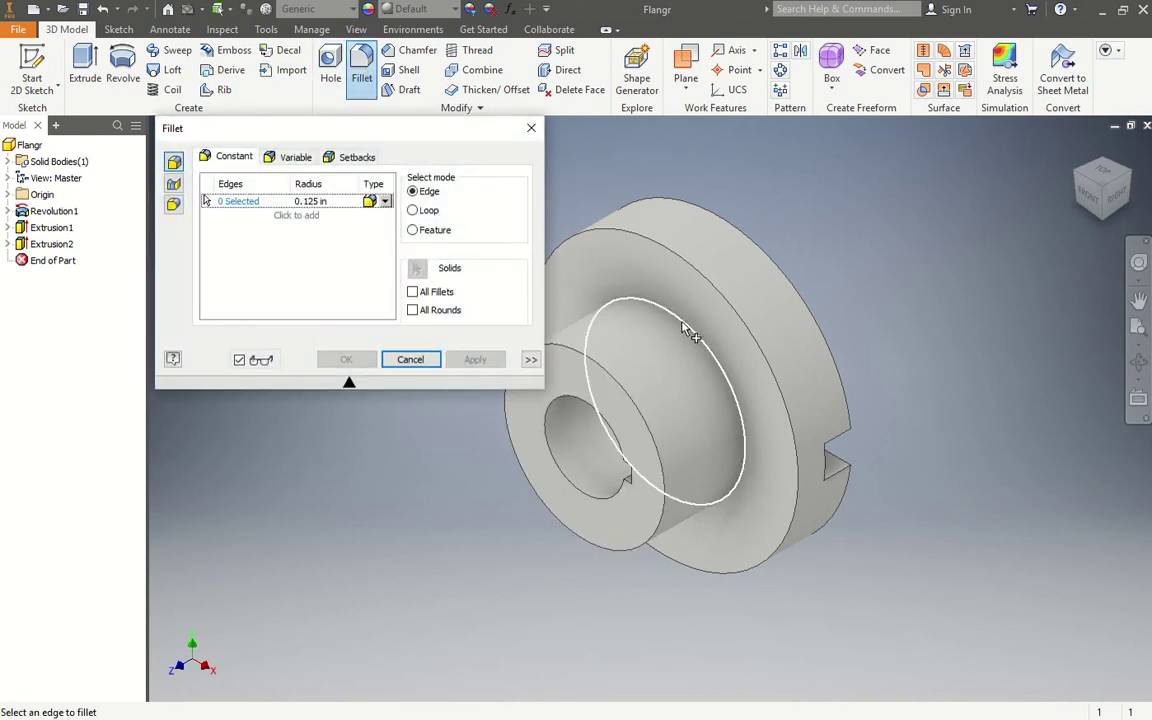
pyautogui.click(690, 333)
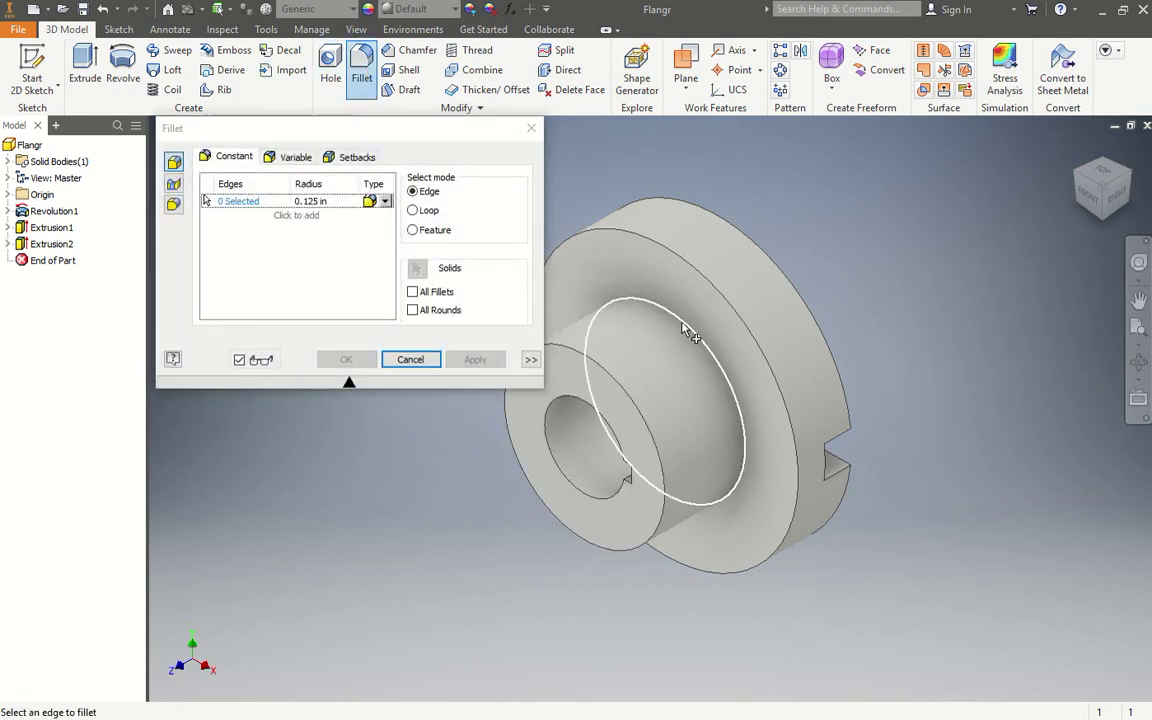
pyautogui.click(323, 203)
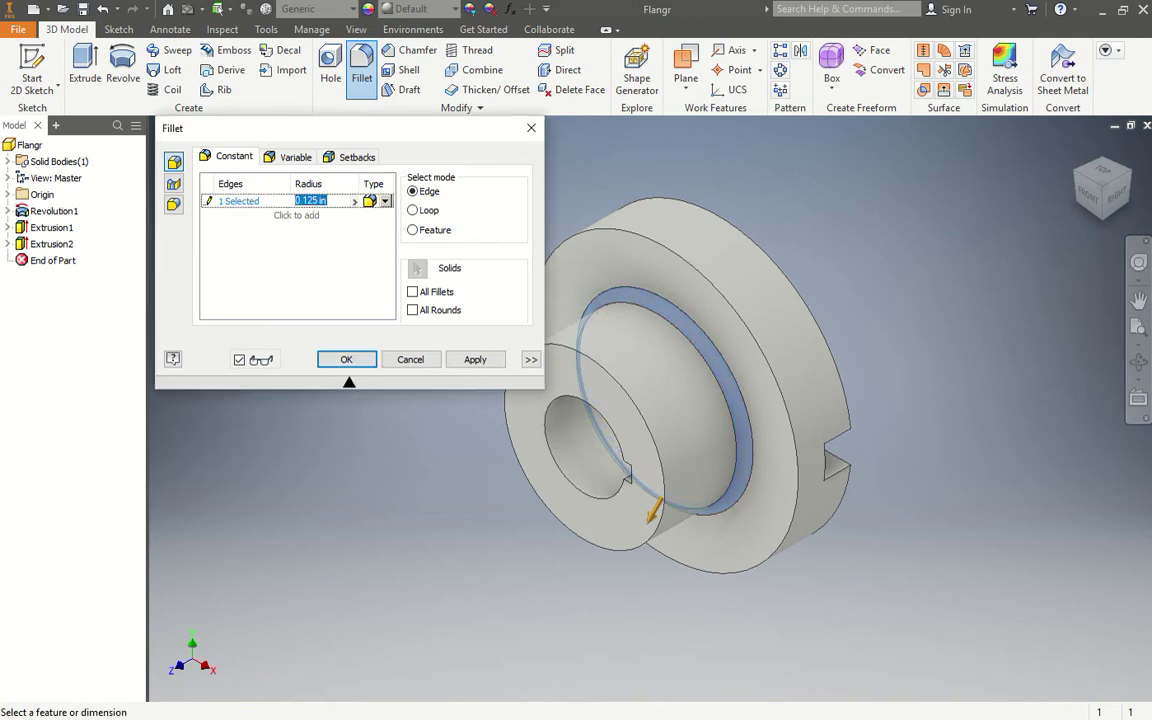
pyautogui.write('2')
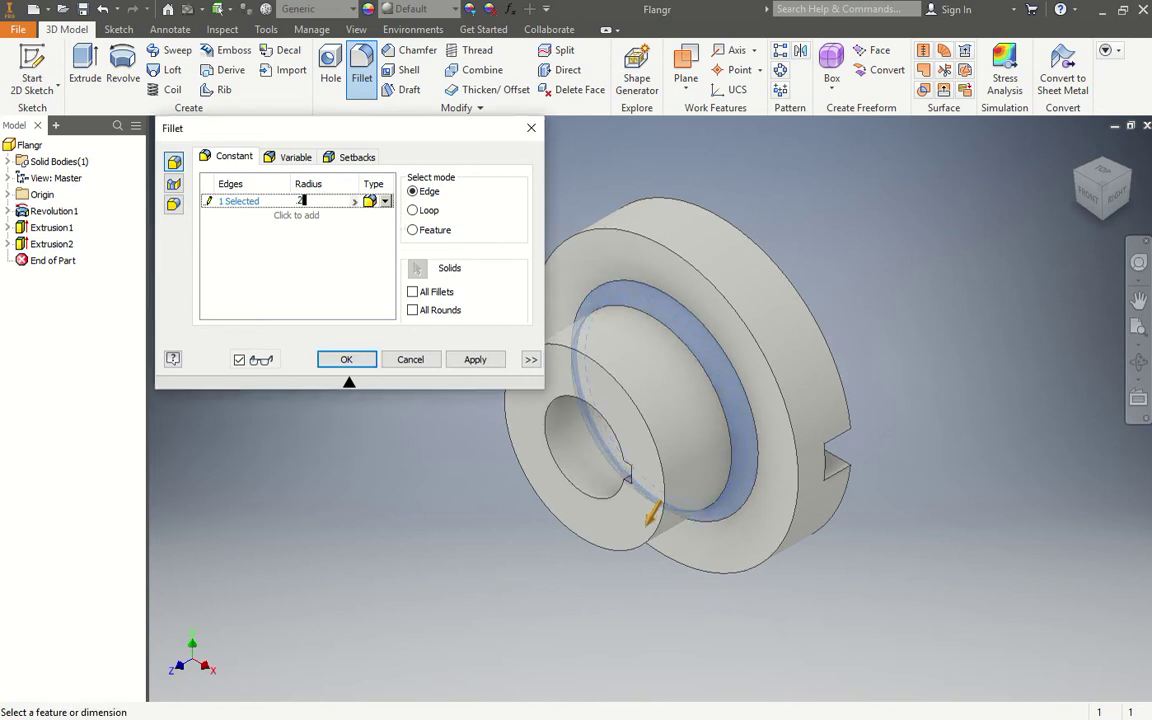
pyautogui.click(348, 361)
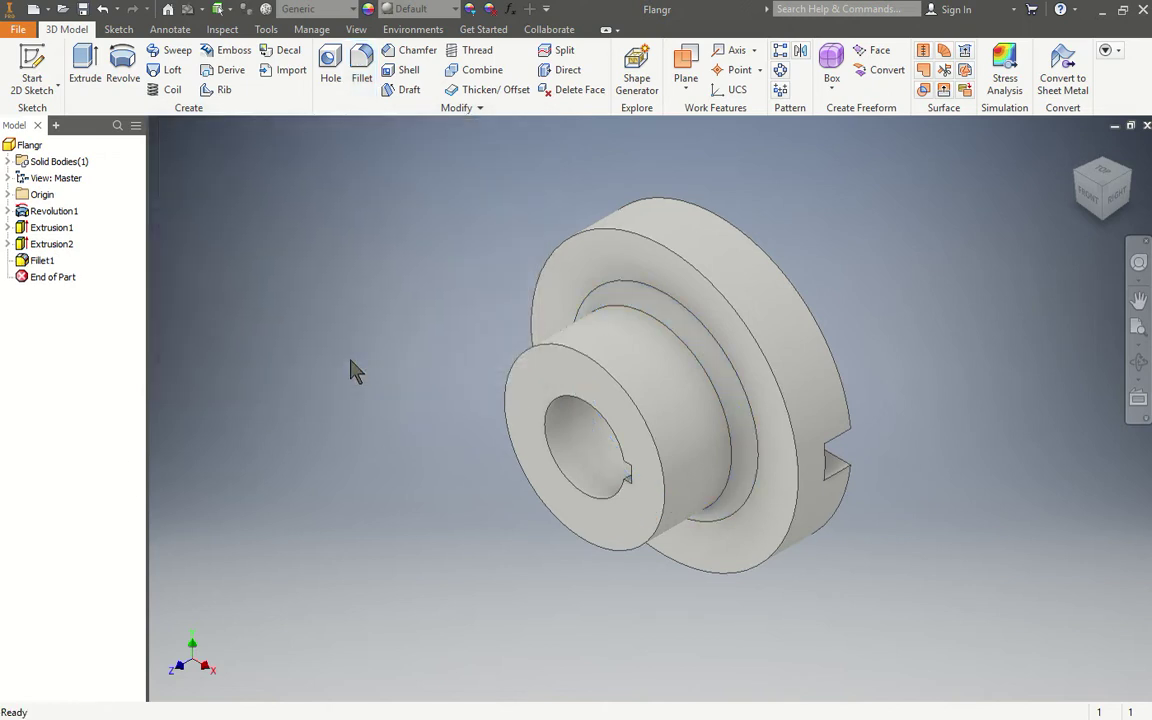
pyautogui.click(83, 10)
# Close Flangr and create a new part, Part4, from the Standard.ipt template
pyautogui.click(1147, 125)
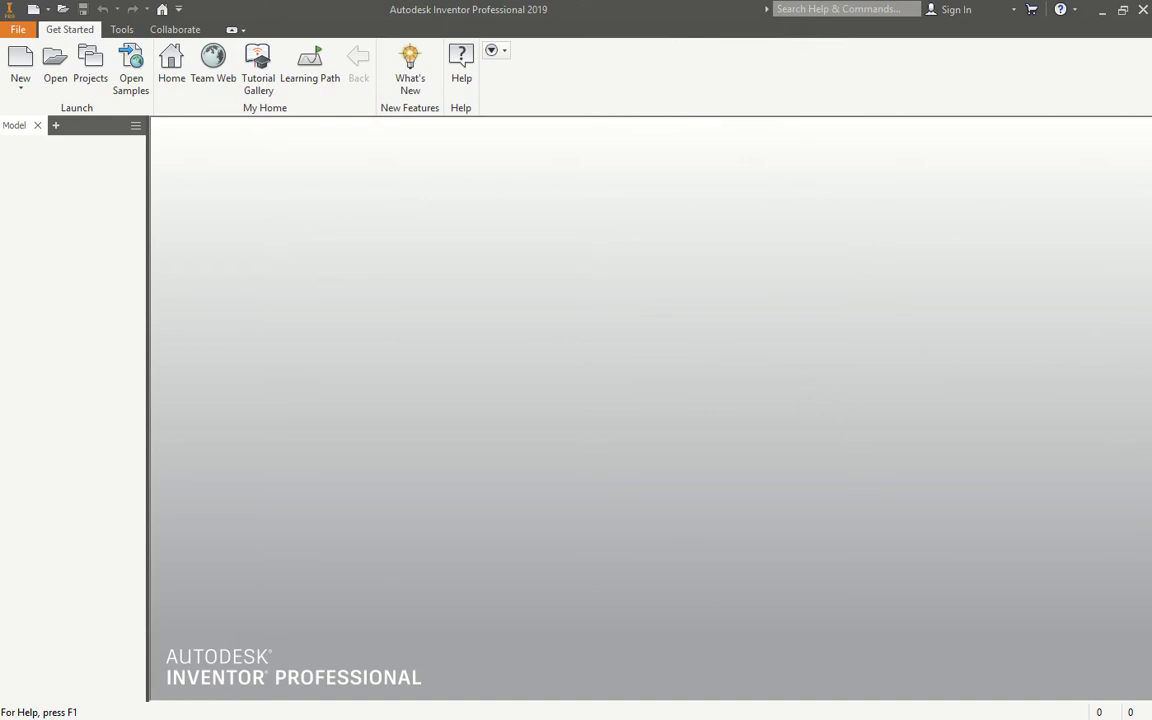
pyautogui.click(20, 57)
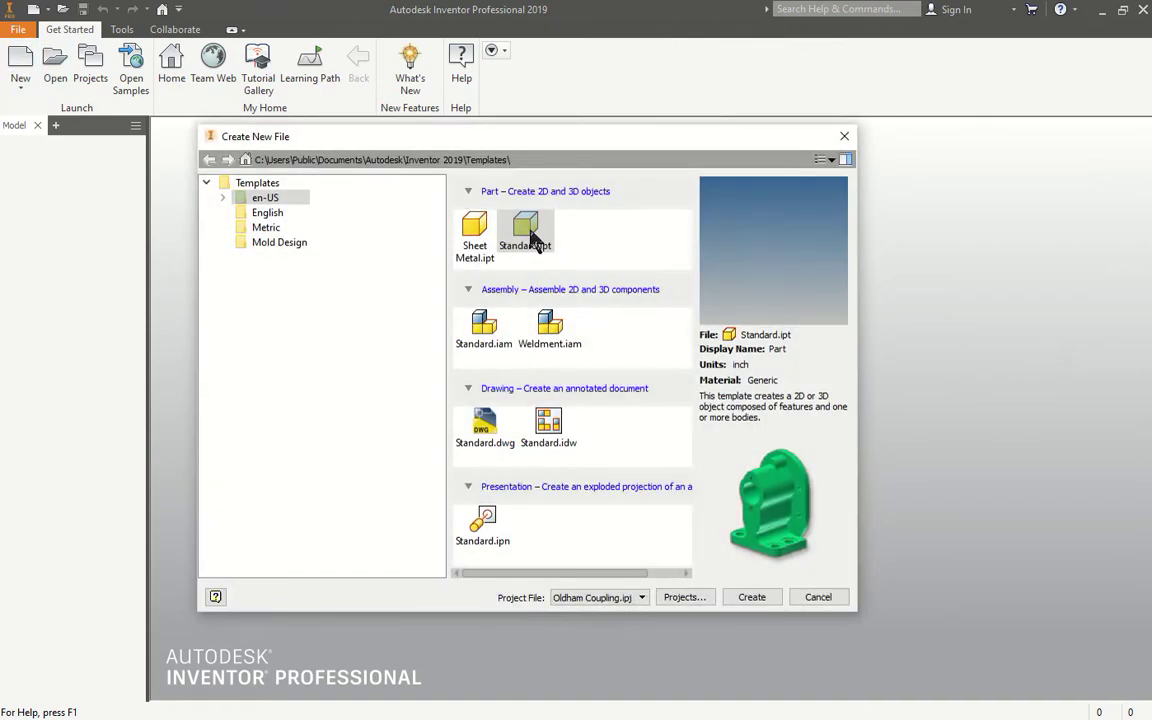
pyautogui.click(530, 236)
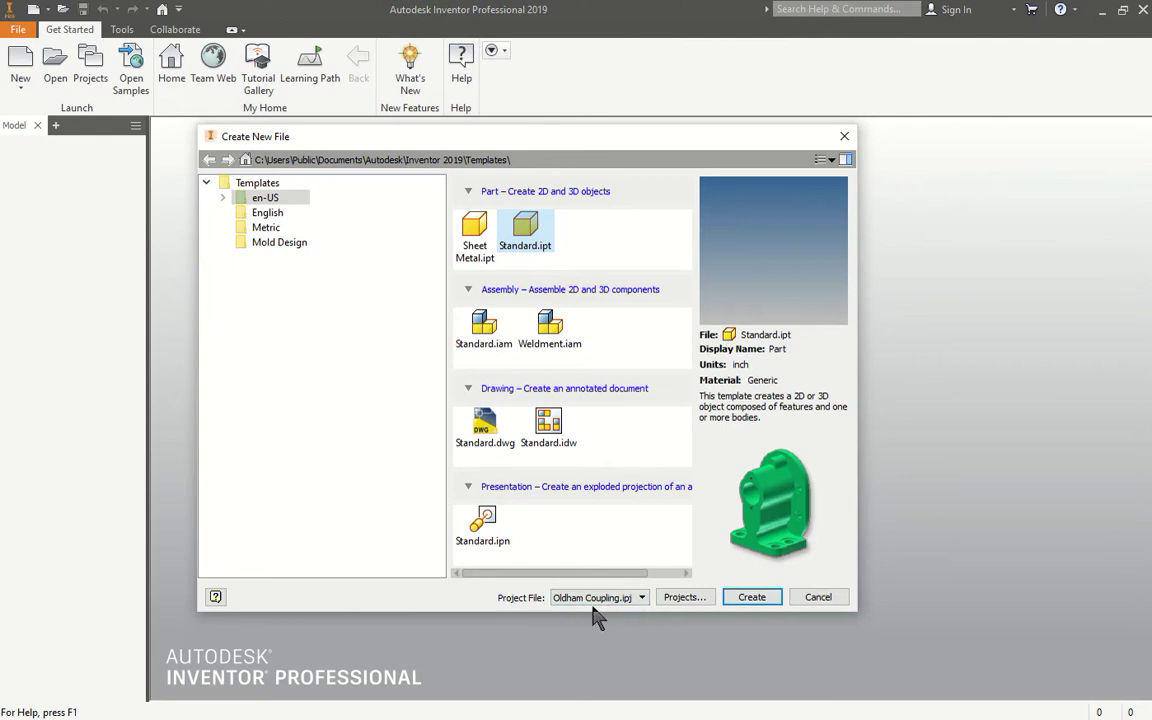
pyautogui.click(741, 601)
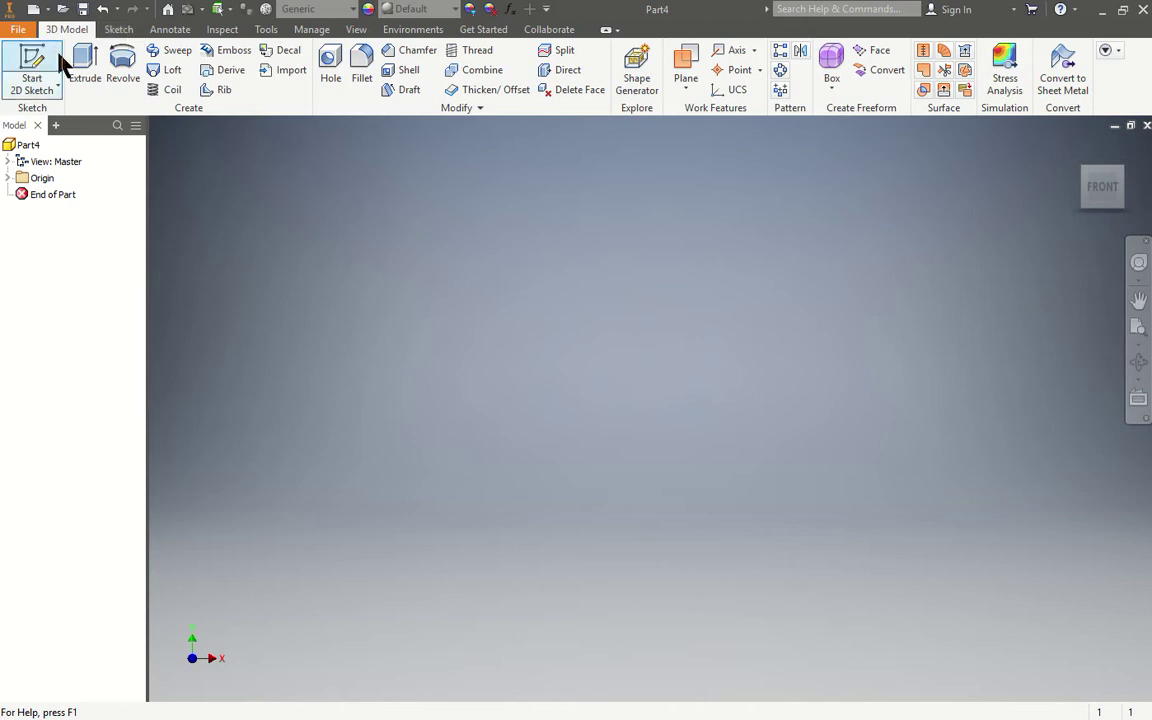
# Check the Sketch tab, then search the commands for 'cylind' and dismiss the results
pyautogui.click(118, 29)
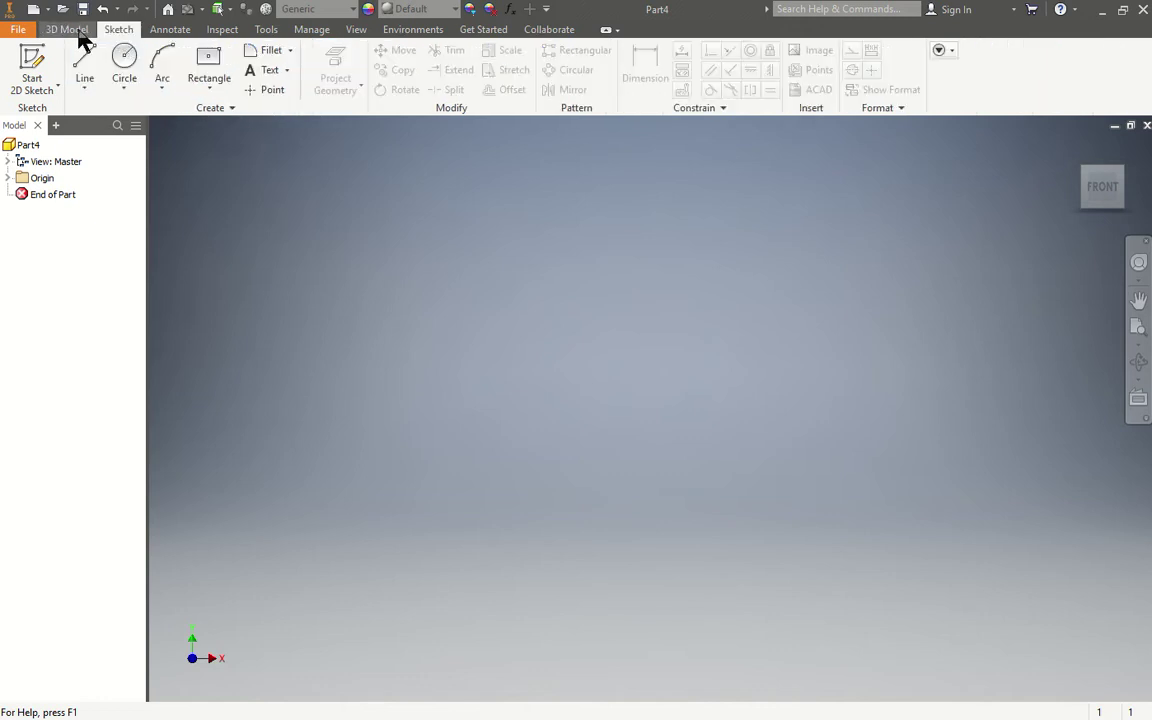
pyautogui.click(72, 29)
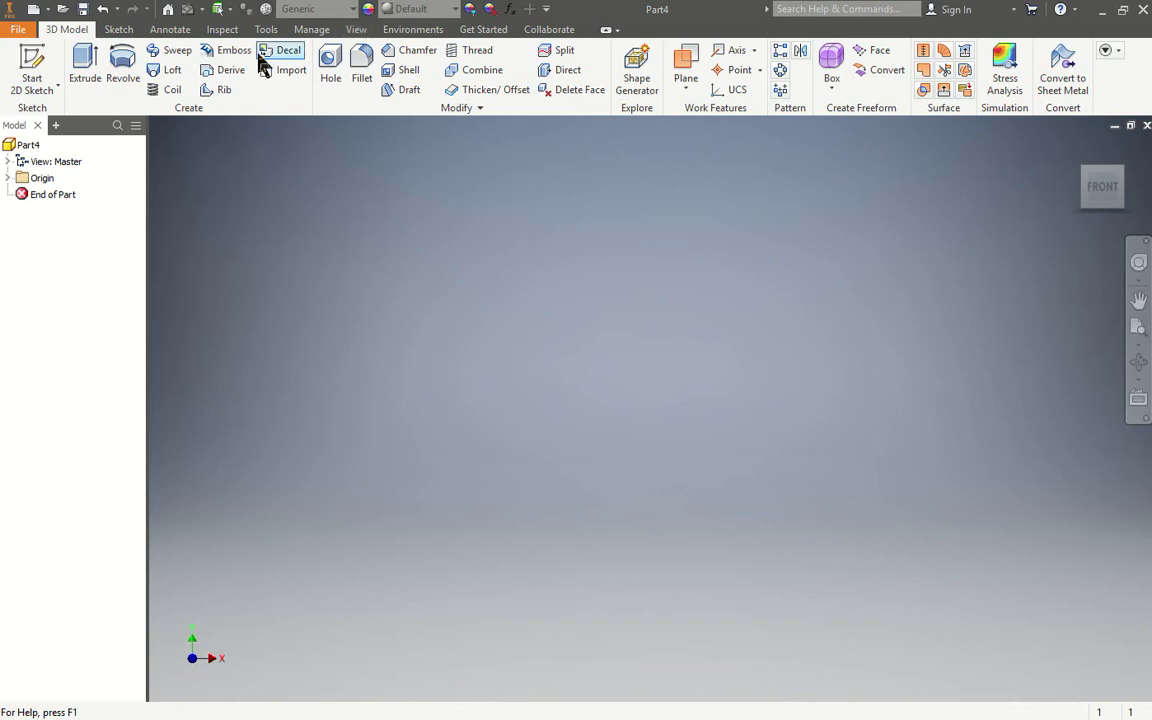
pyautogui.click(826, 10)
pyautogui.write('cy')
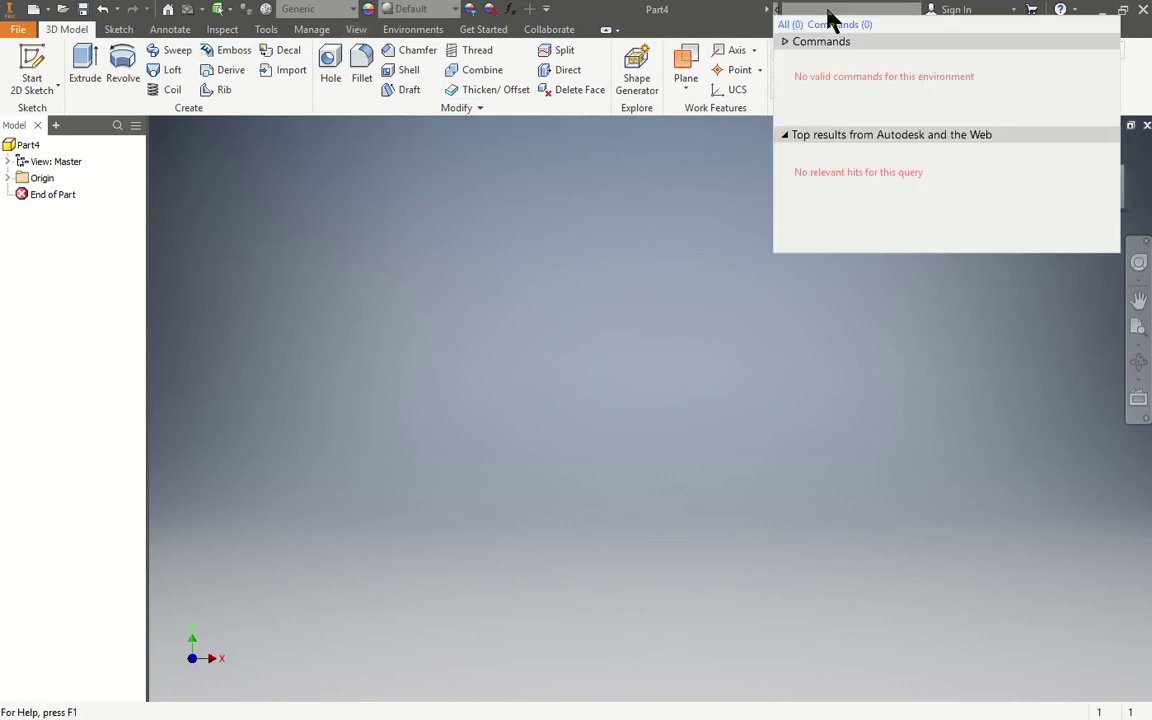
pyautogui.write('lind')
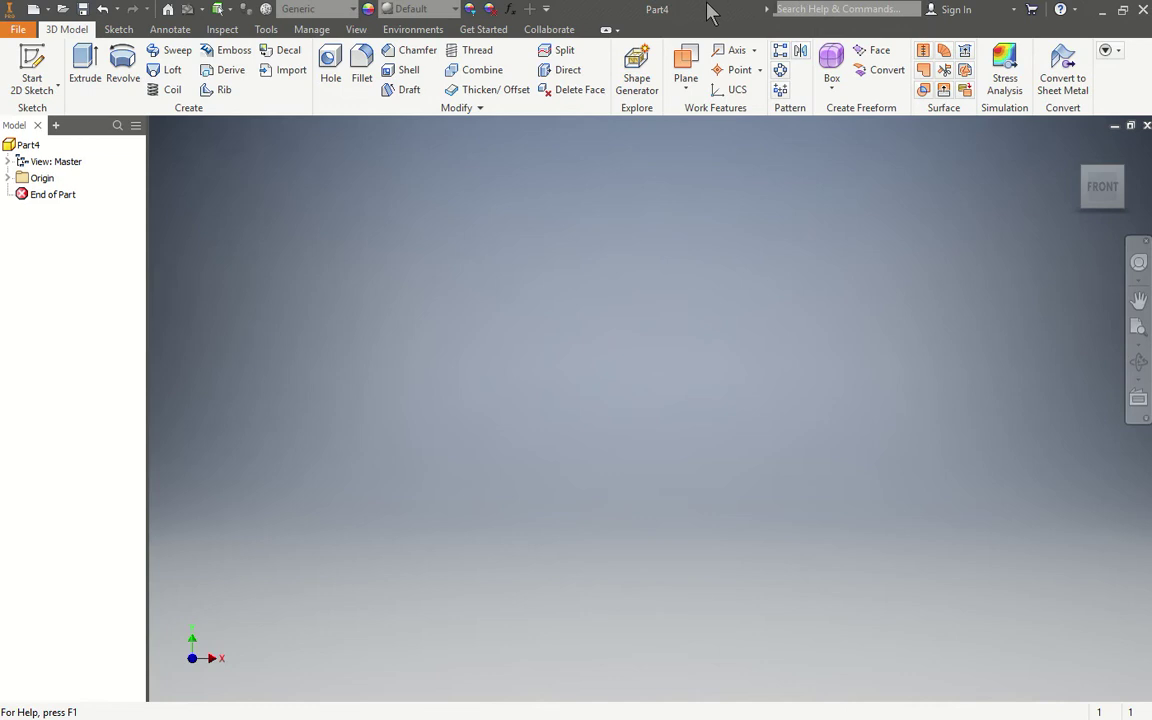
pyautogui.press('Escape')
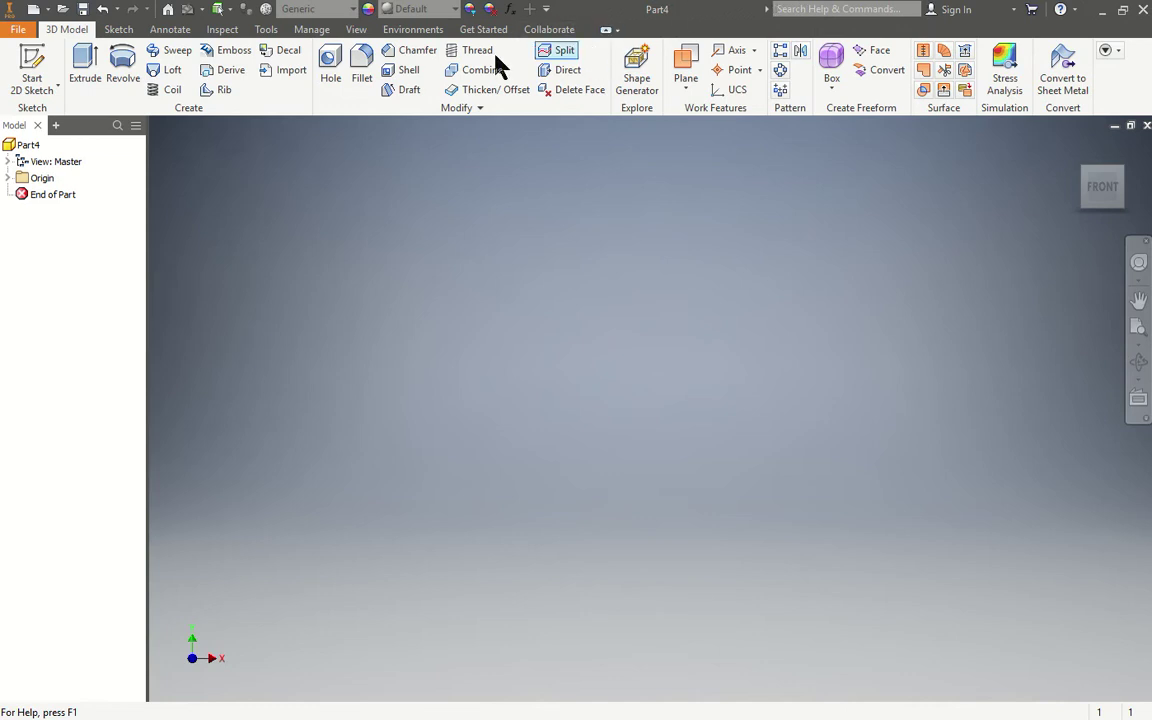
# Show the Primitives panel on the 3D Model ribbon and open its shape list
pyautogui.click(1112, 50)
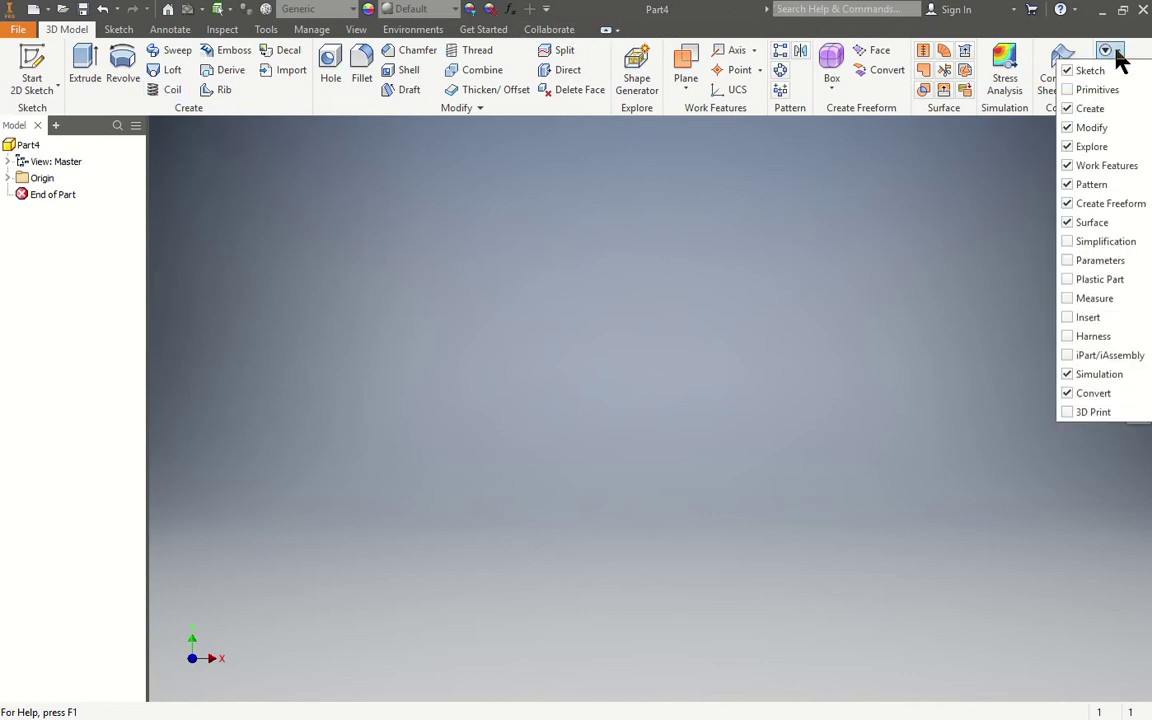
pyautogui.click(1072, 91)
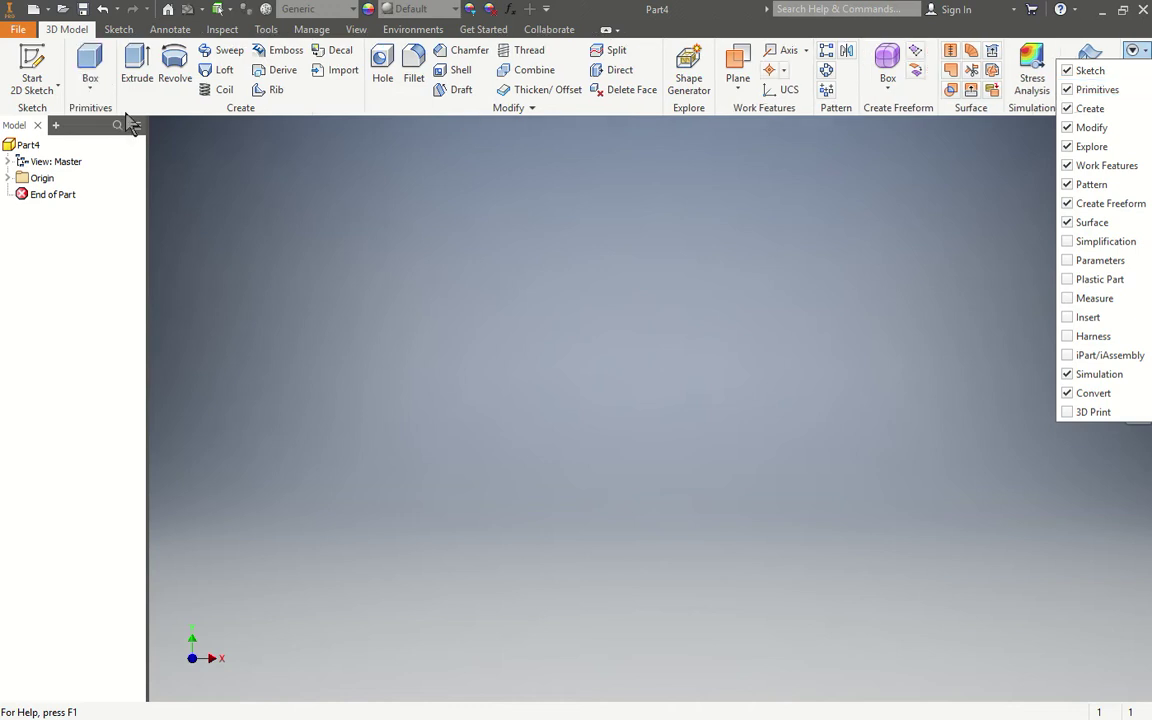
pyautogui.click(1074, 91)
pyautogui.click(1070, 90)
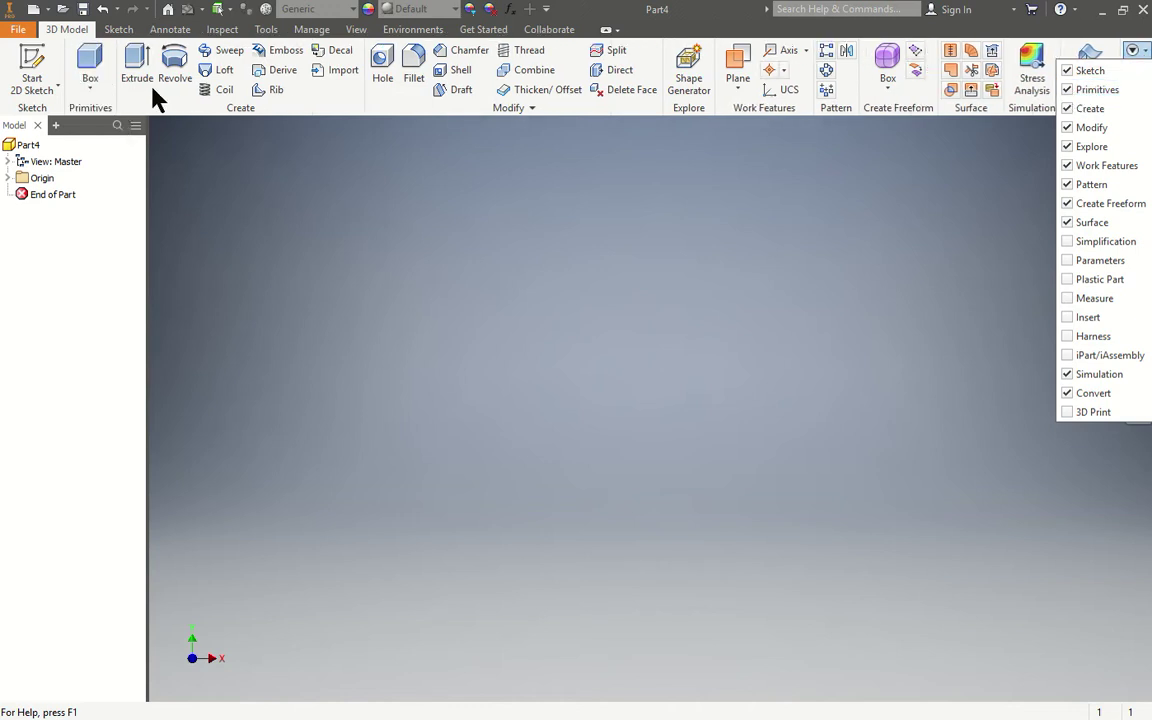
pyautogui.click(92, 90)
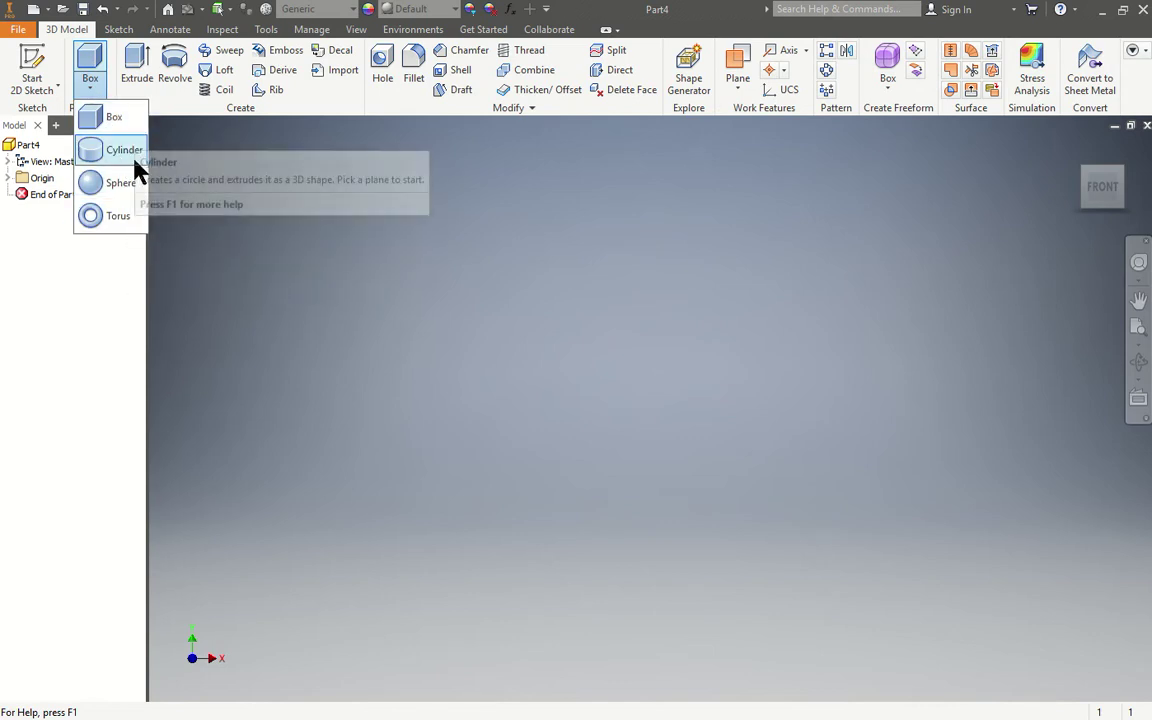
# Start a cylinder on the XY Plane with a 1.200-diameter circle centred at the origin
pyautogui.click(130, 152)
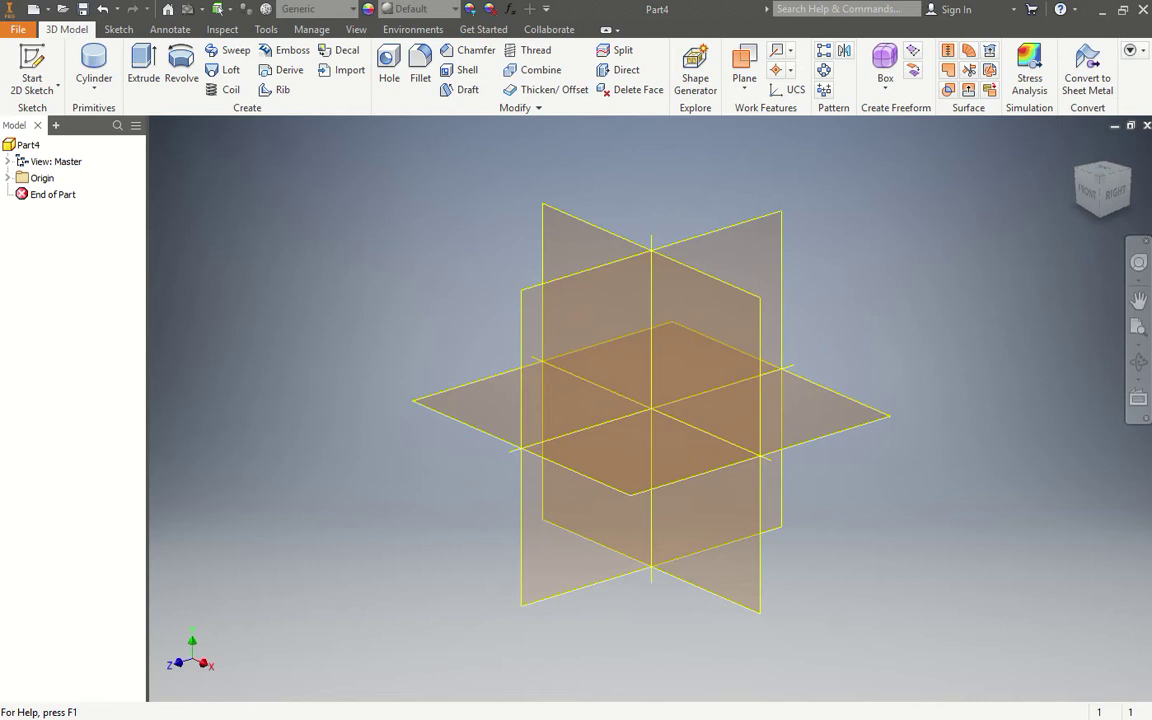
pyautogui.click(9, 178)
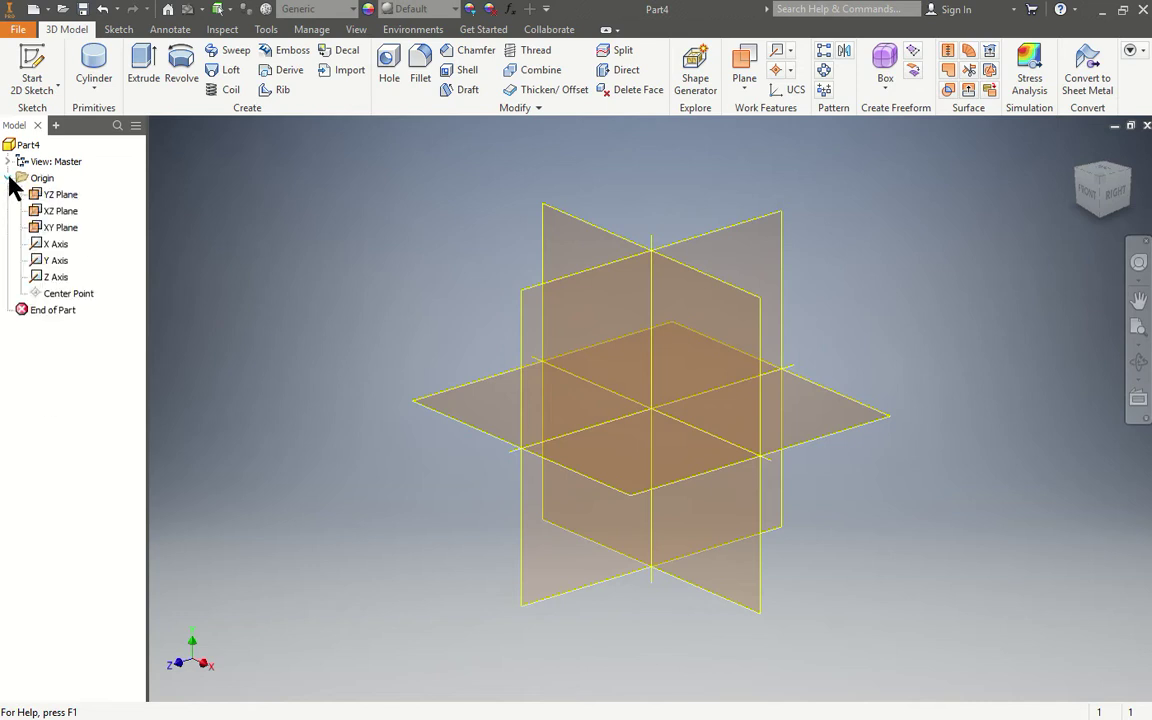
pyautogui.click(62, 229)
pyautogui.click(36, 218)
pyautogui.press('c')
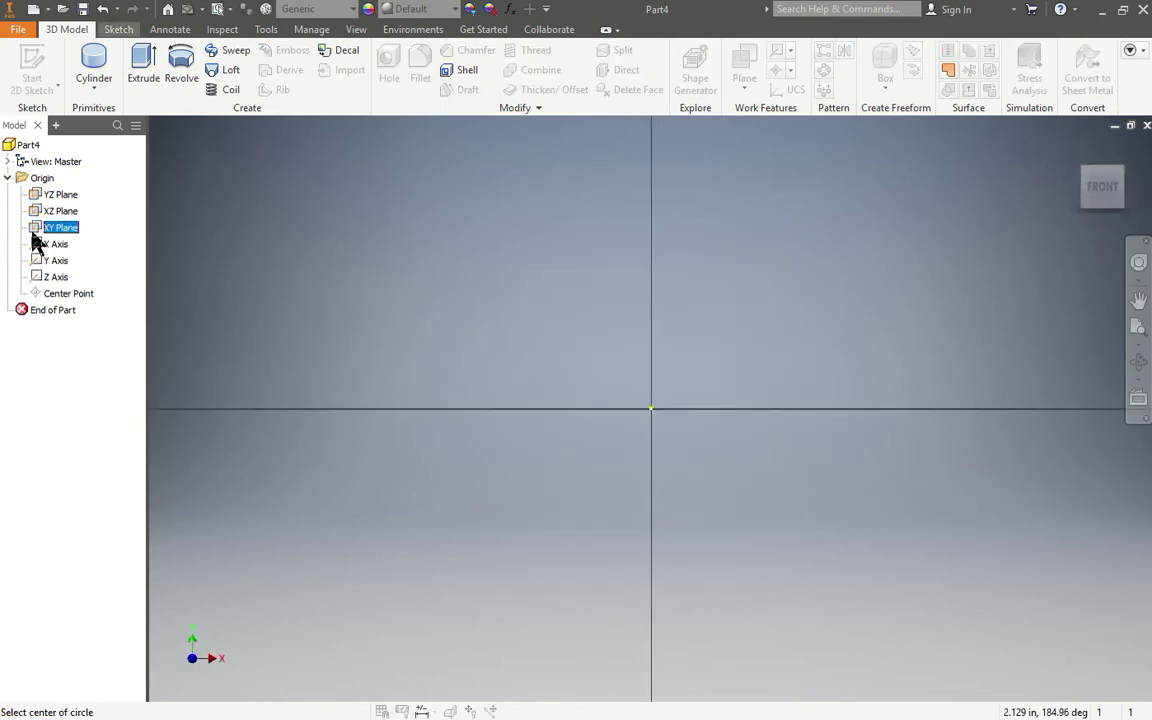
pyautogui.click(651, 408)
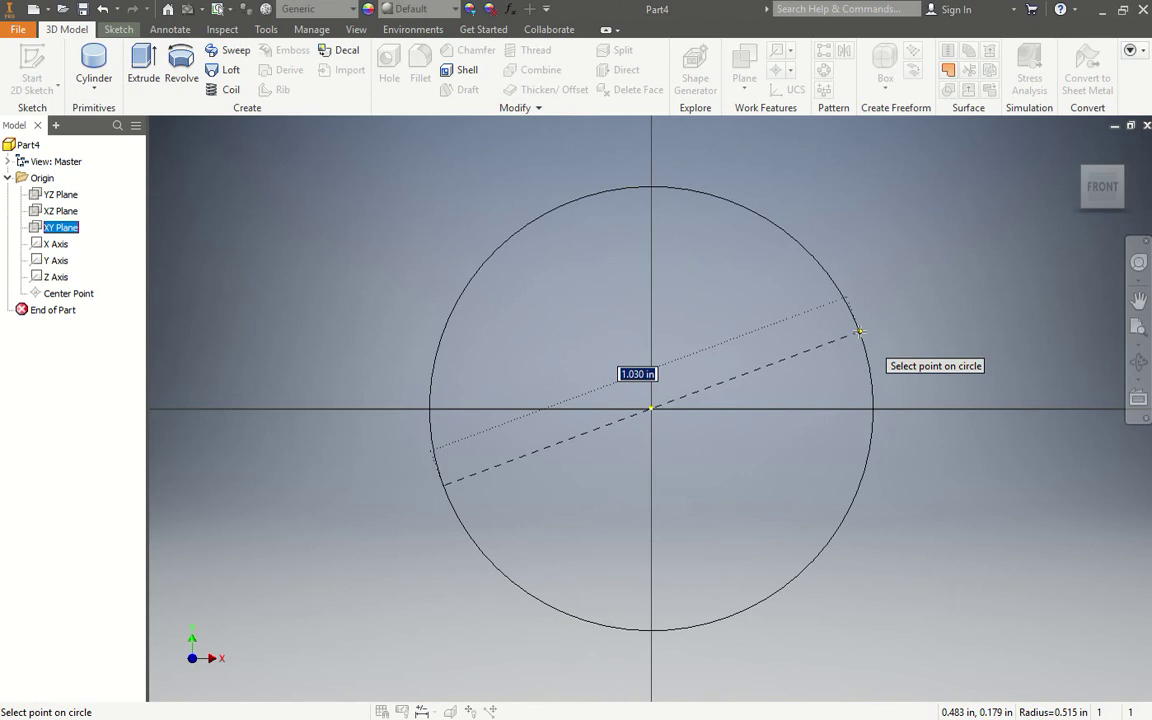
pyautogui.write('1.2')
pyautogui.press('Return')
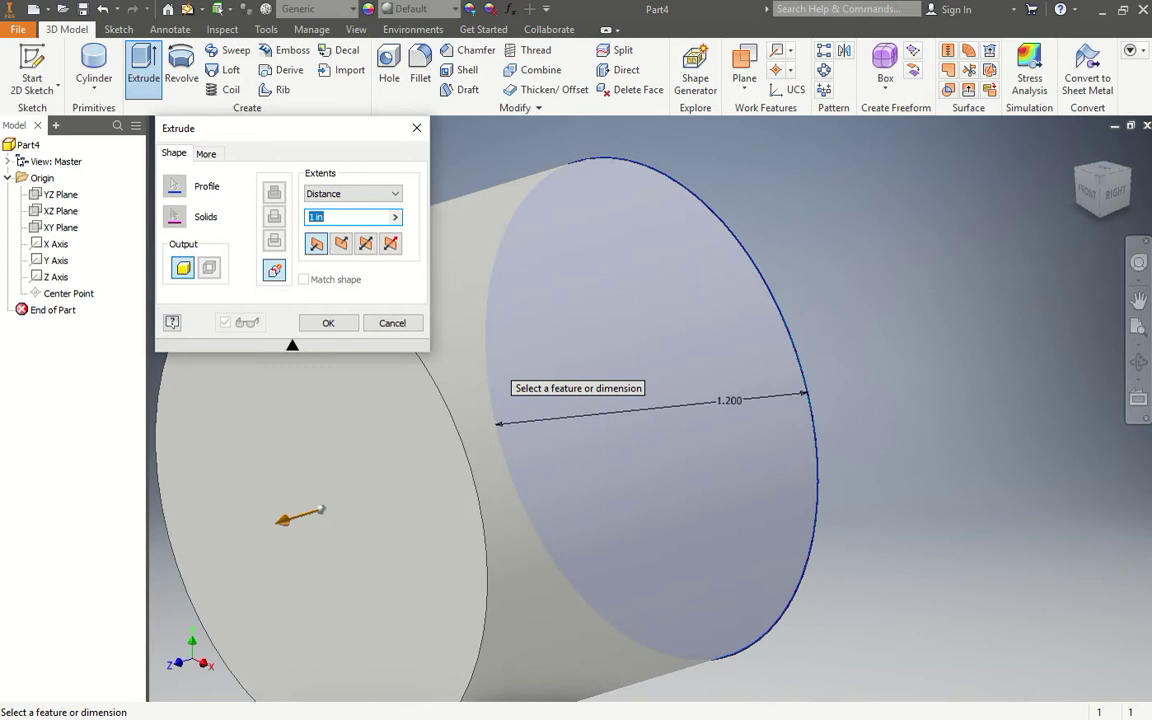
# Extrude the circle symmetrically in both directions to a distance of 4
pyautogui.click(367, 247)
pyautogui.click(336, 245)
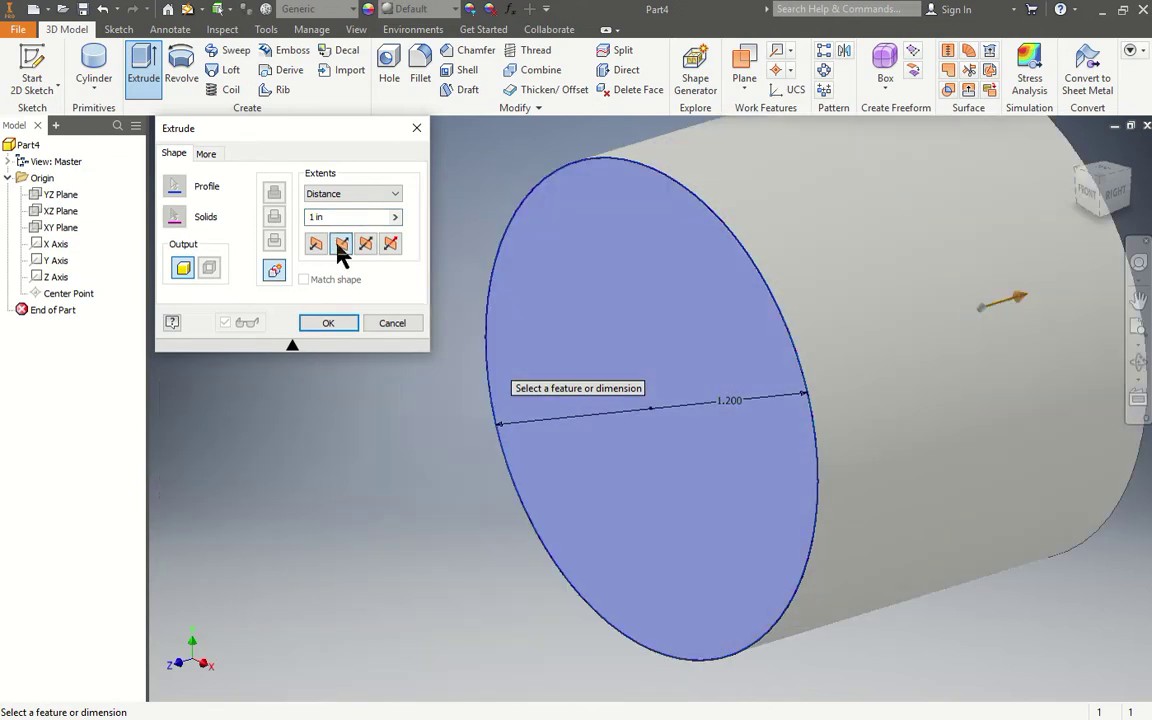
pyautogui.click(320, 245)
pyautogui.click(367, 245)
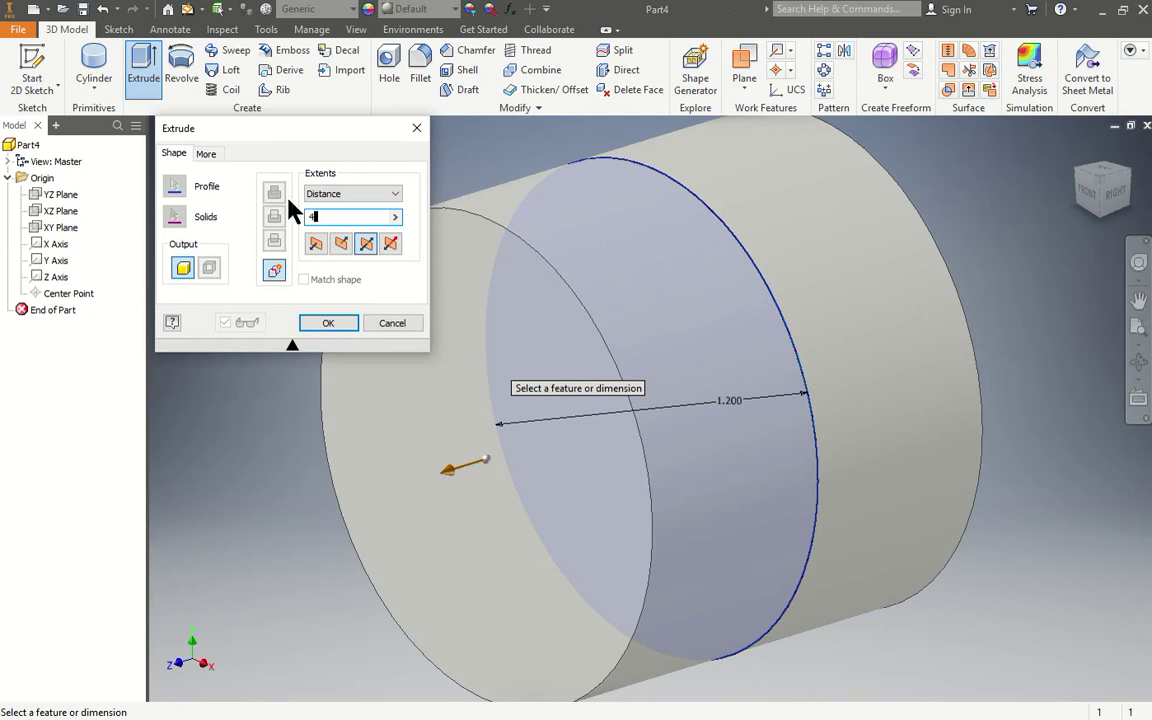
pyautogui.write('4')
pyautogui.click(328, 323)
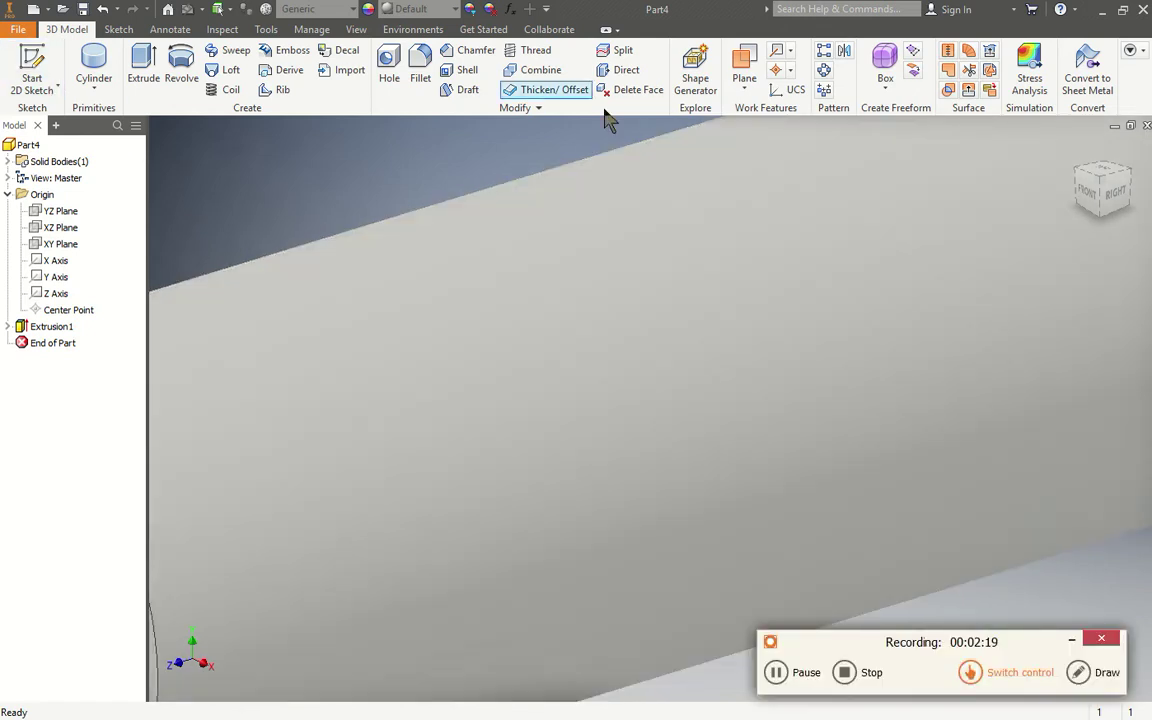
# Start a new 2D sketch, Sketch2, on the cylinder's circular end face
pyautogui.scroll(-10, 620, 520)
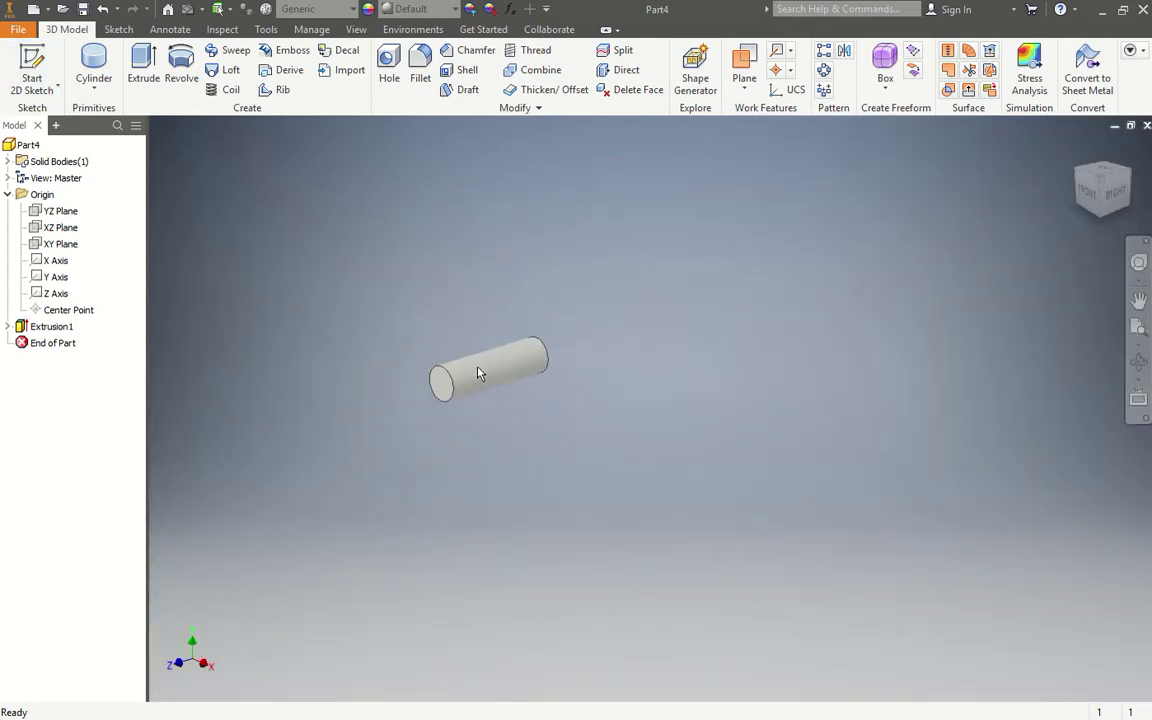
pyautogui.scroll(4, 478, 373)
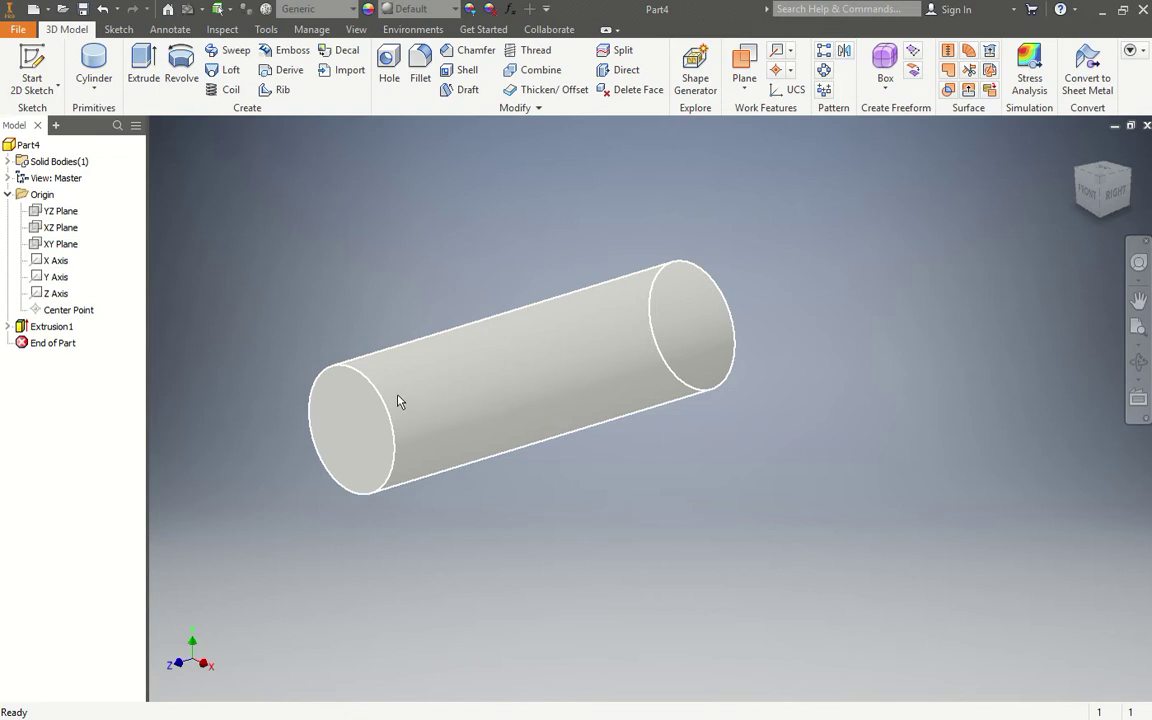
pyautogui.moveTo(425, 428)
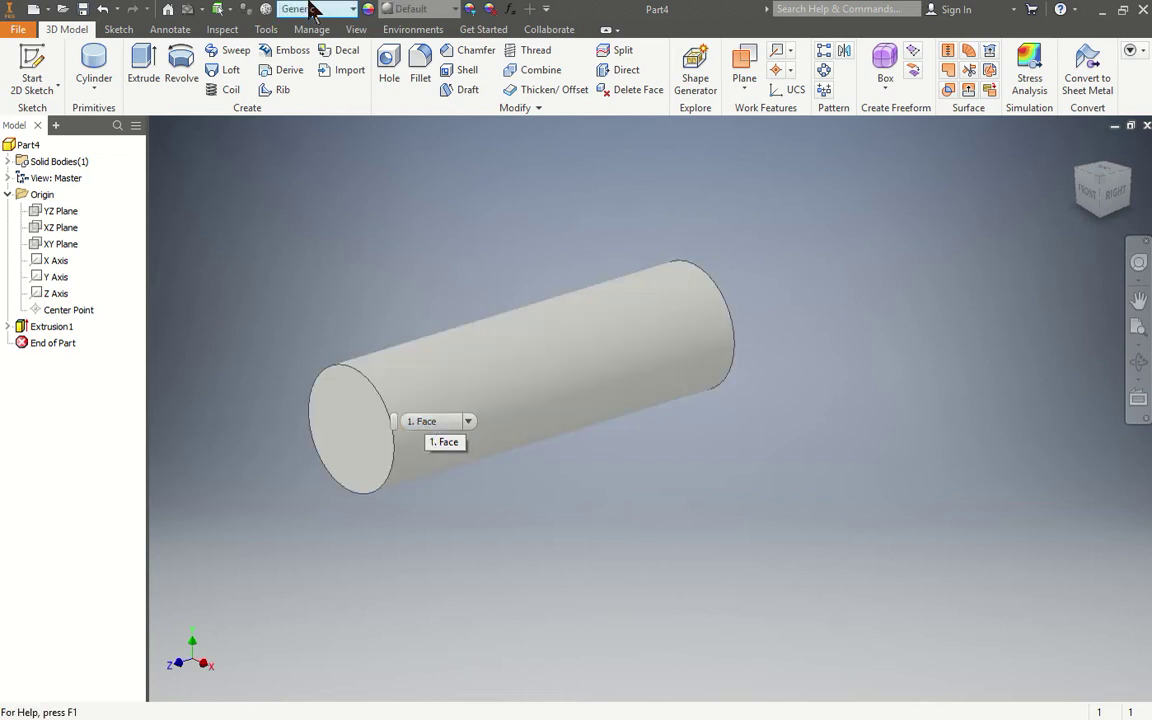
pyautogui.click(44, 62)
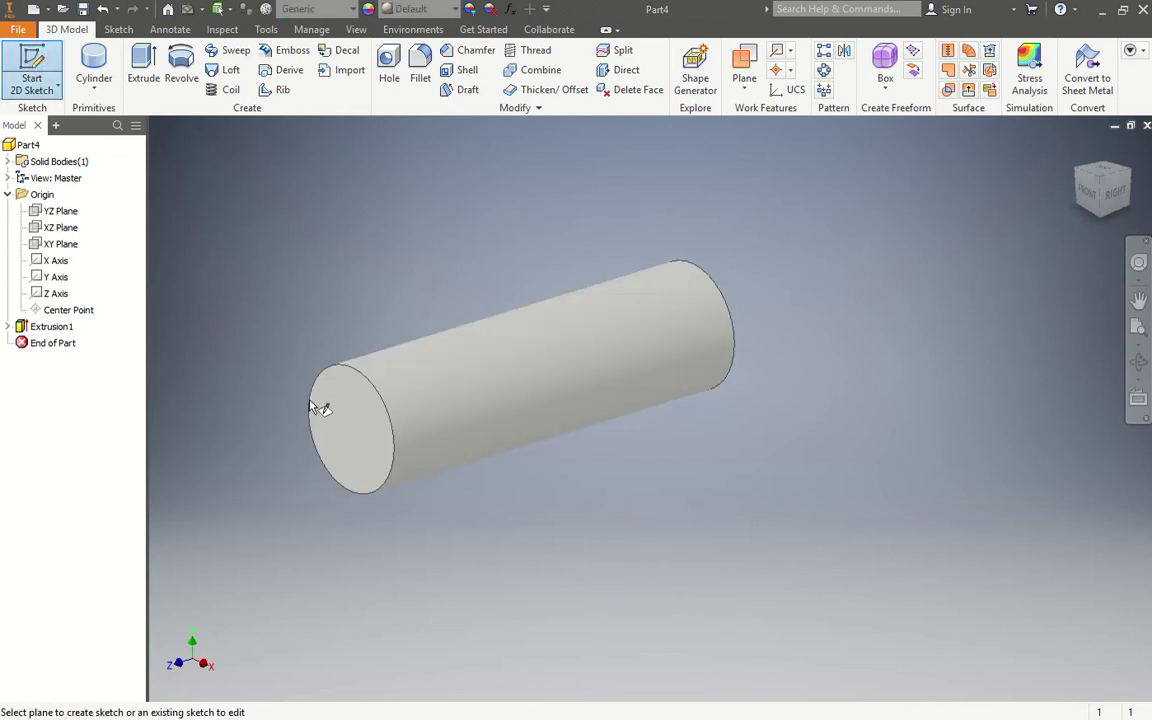
pyautogui.click(337, 422)
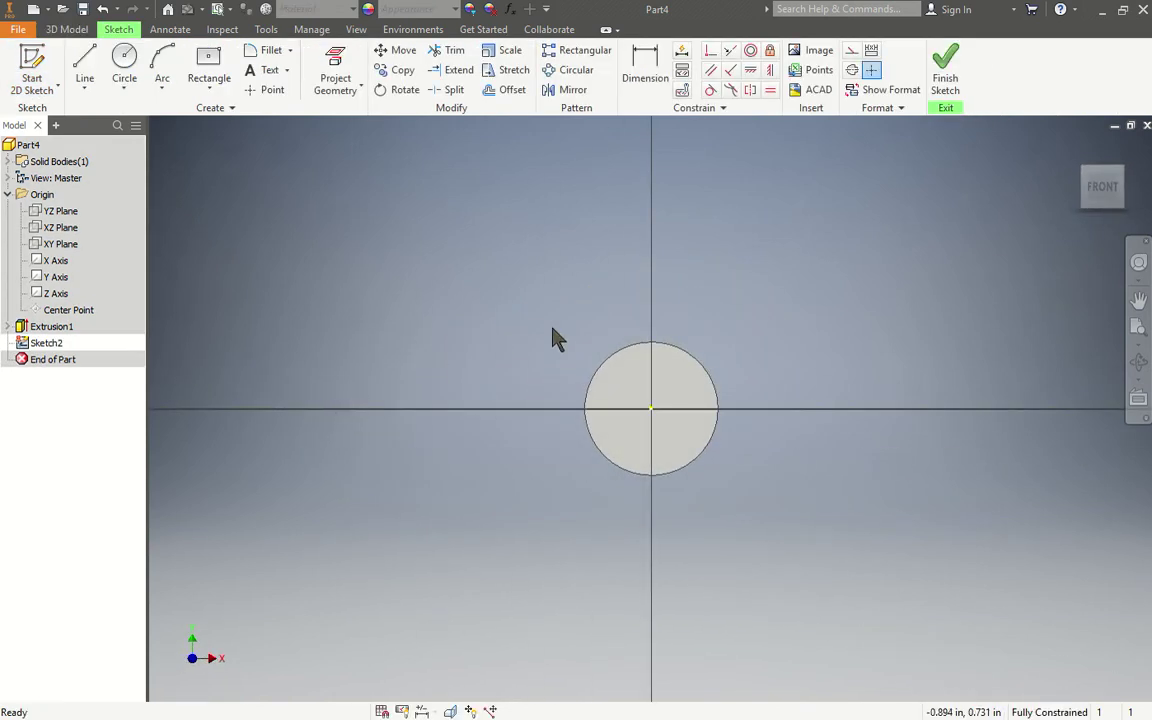
pyautogui.scroll(3, 721, 355)
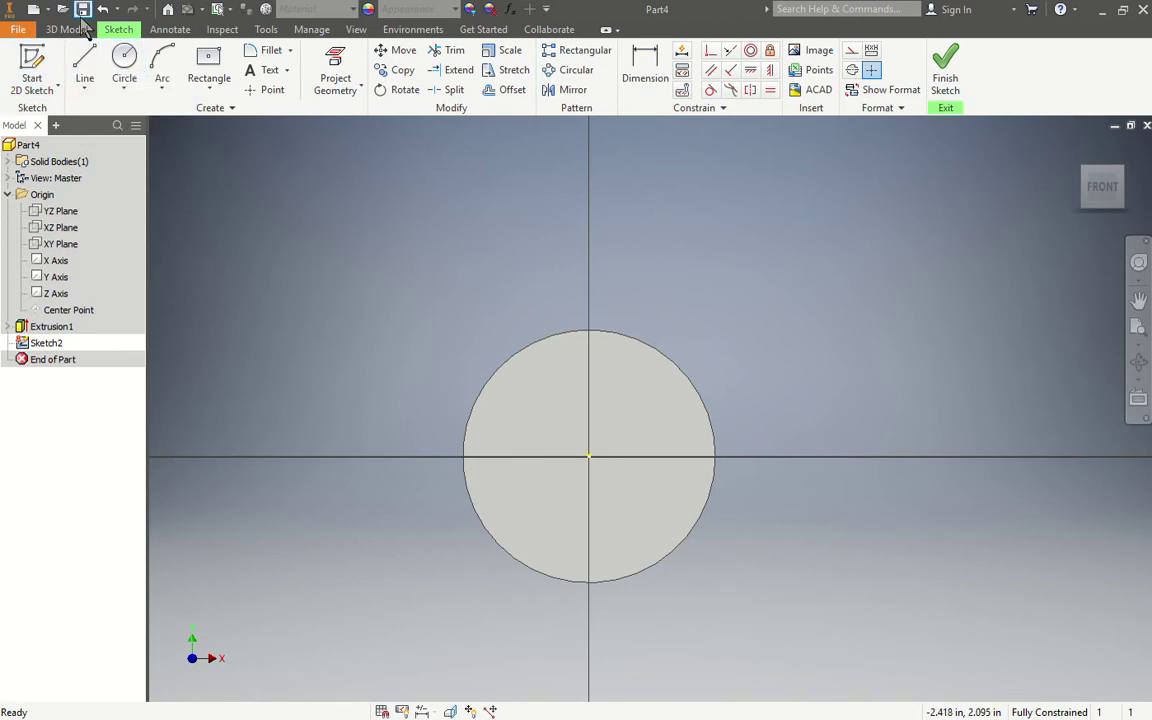
# Draw three lines down, across and back up to the top arc for the keyway outline
pyautogui.click(84, 62)
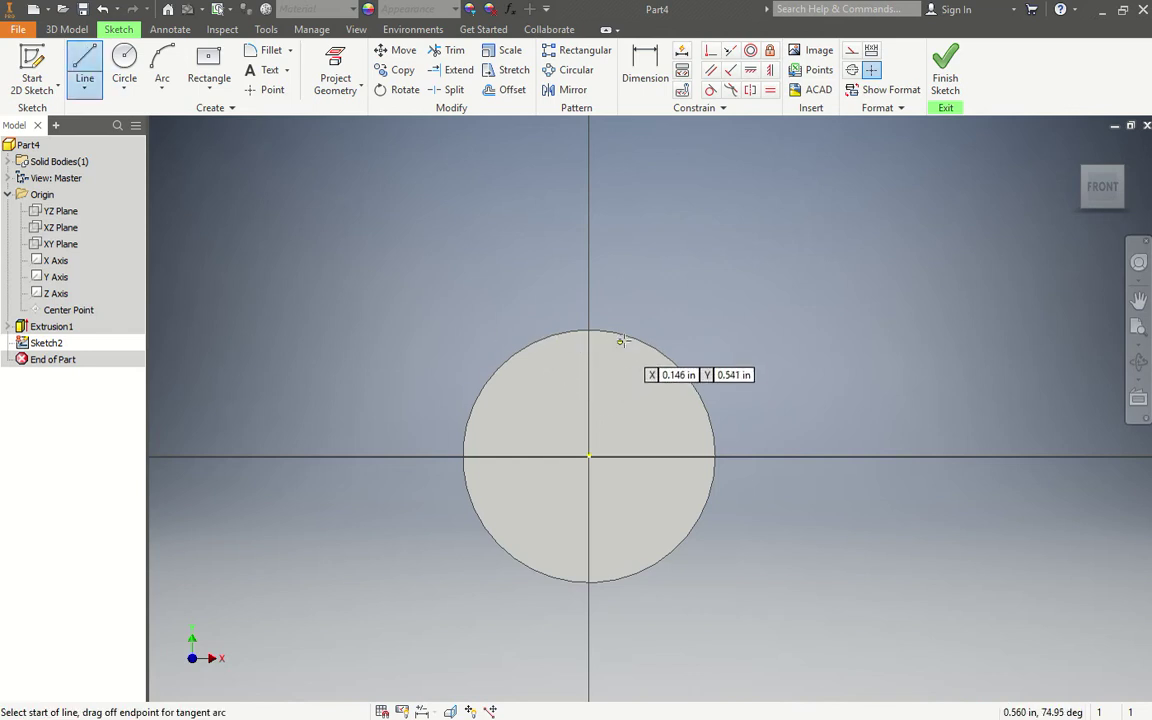
pyautogui.scroll(5, 575, 335)
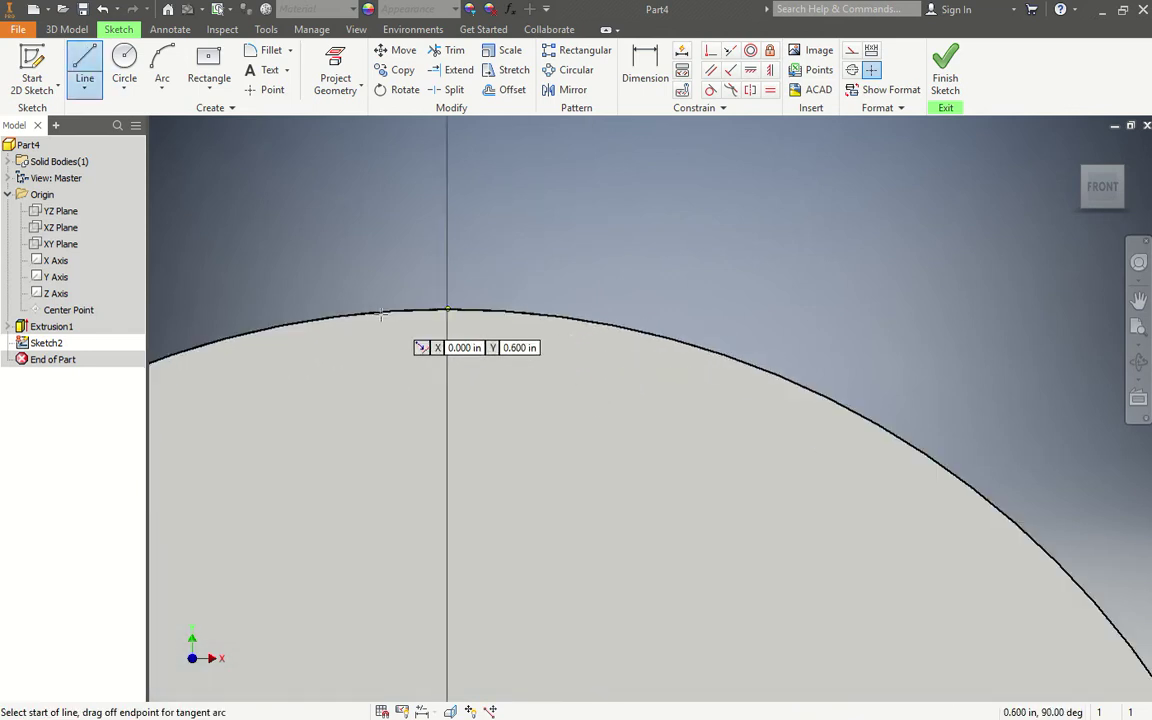
pyautogui.click(341, 316)
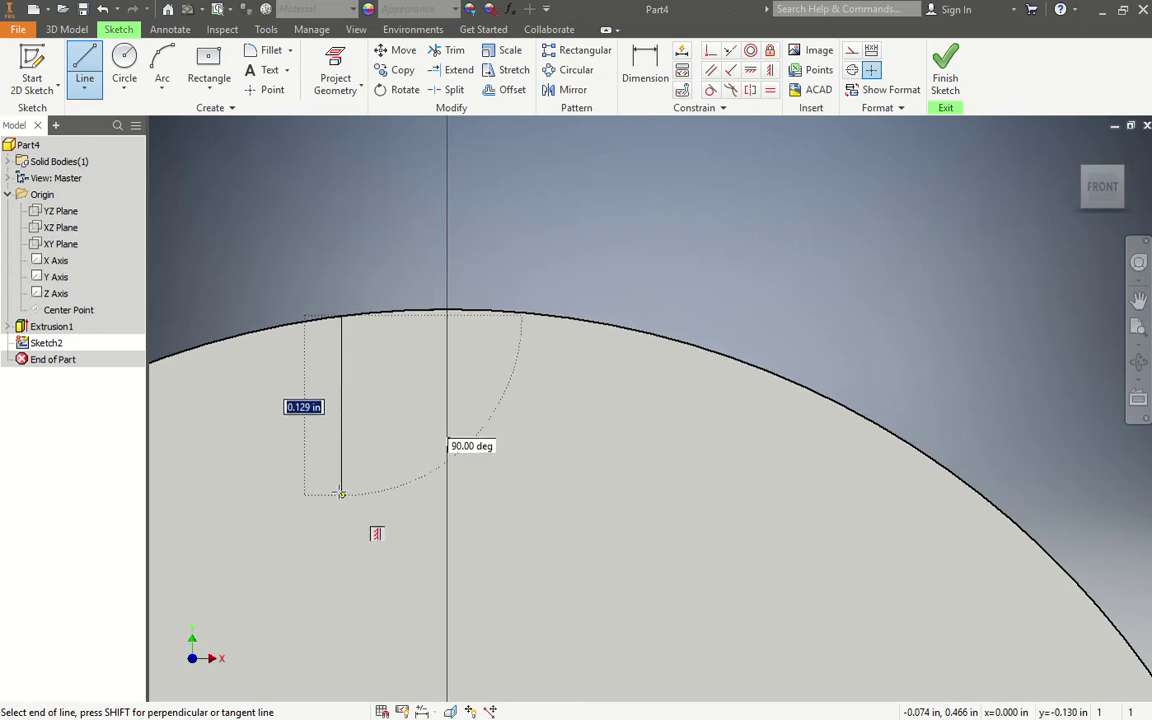
pyautogui.click(341, 461)
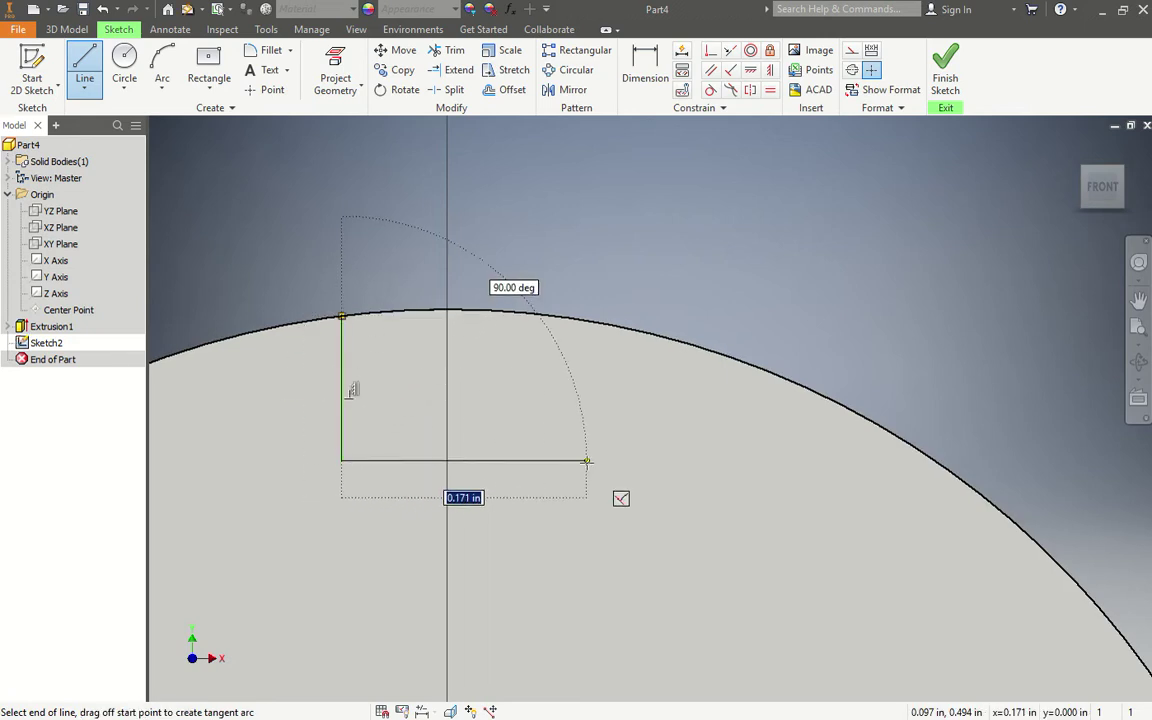
pyautogui.click(575, 460)
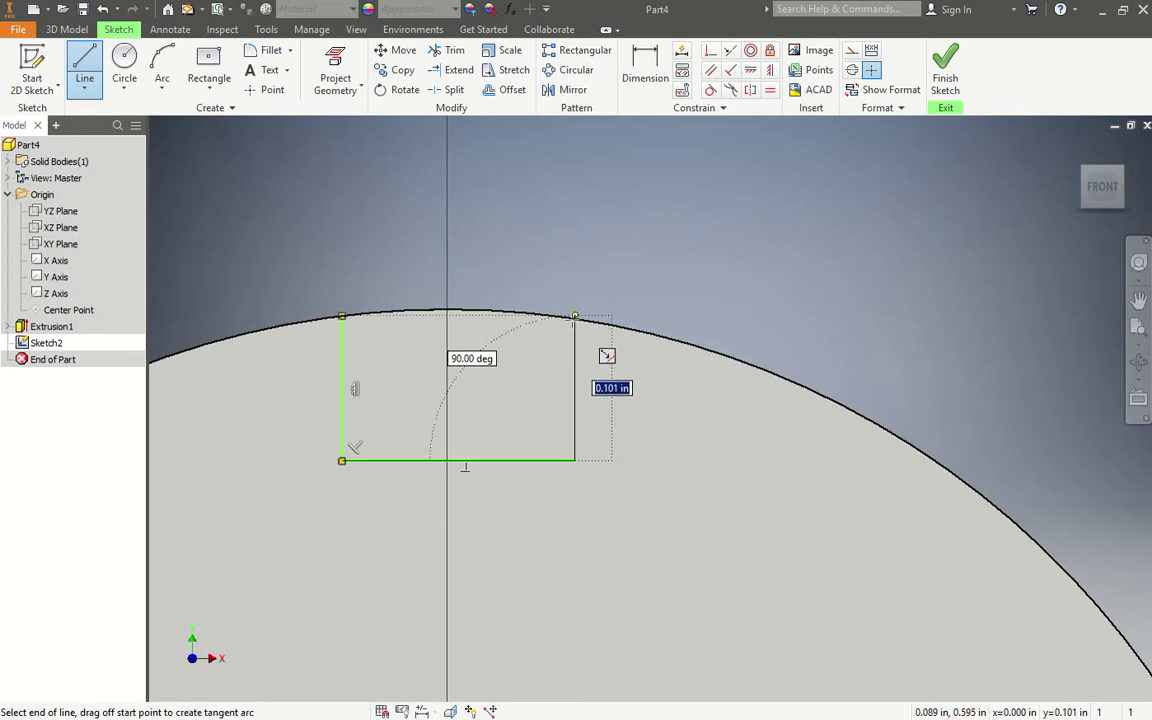
pyautogui.doubleClick(575, 317)
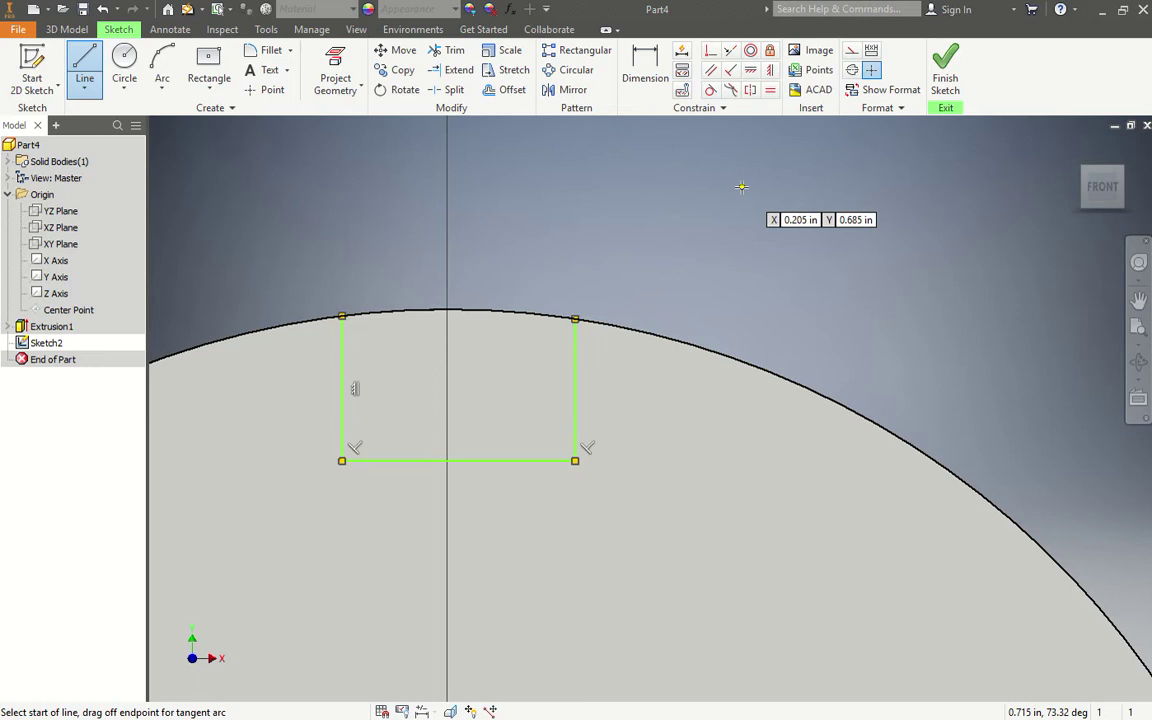
pyautogui.press('Escape')
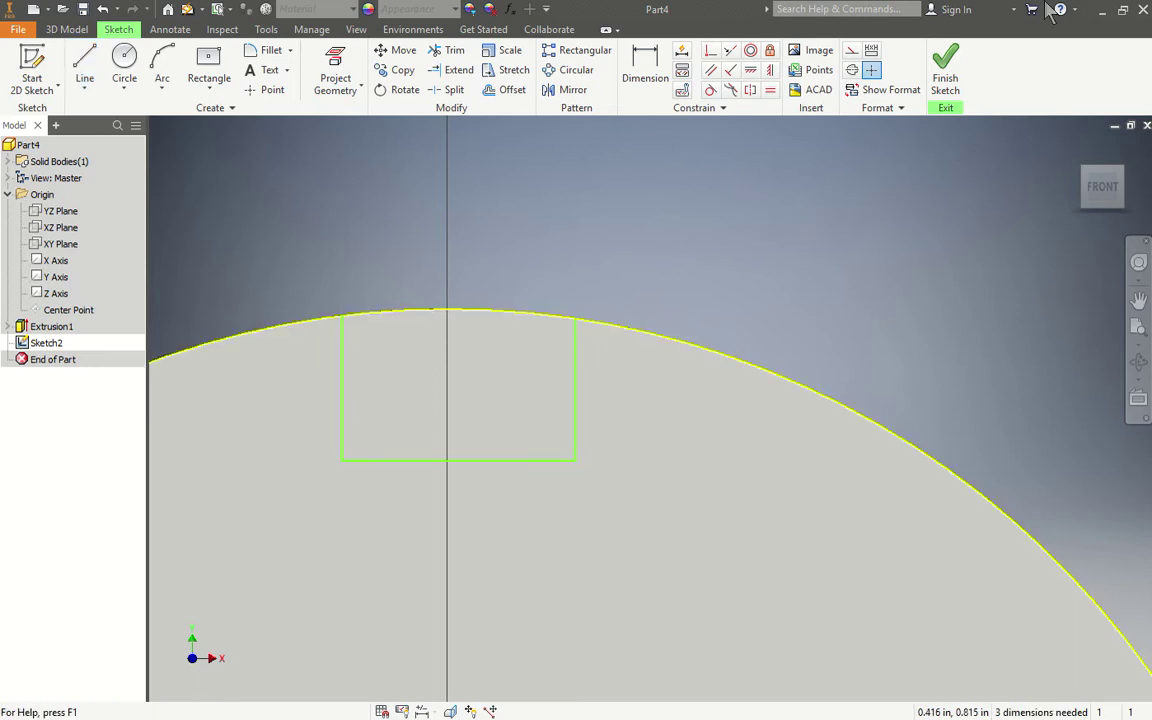
# Make the left and right vertical keyway sides equal length
pyautogui.click(728, 90)
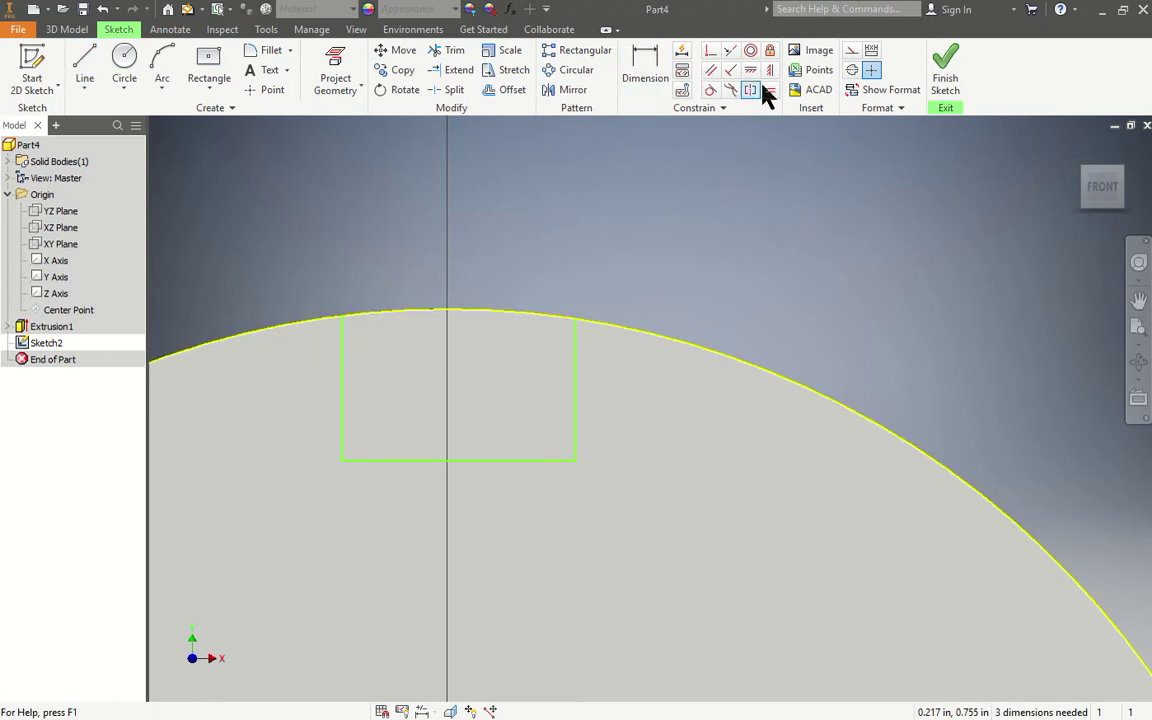
pyautogui.click(344, 368)
pyautogui.click(576, 376)
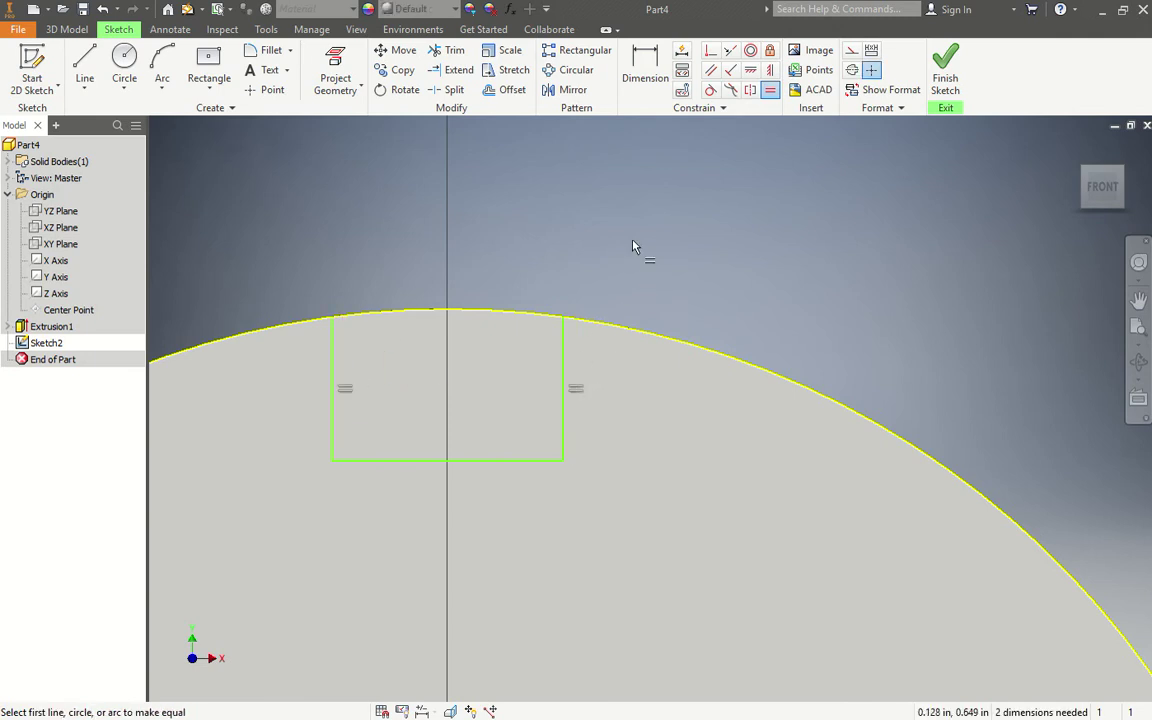
# Dimension the keyway's right edge to .118 and its bottom edge to .236
pyautogui.click(645, 68)
pyautogui.click(566, 355)
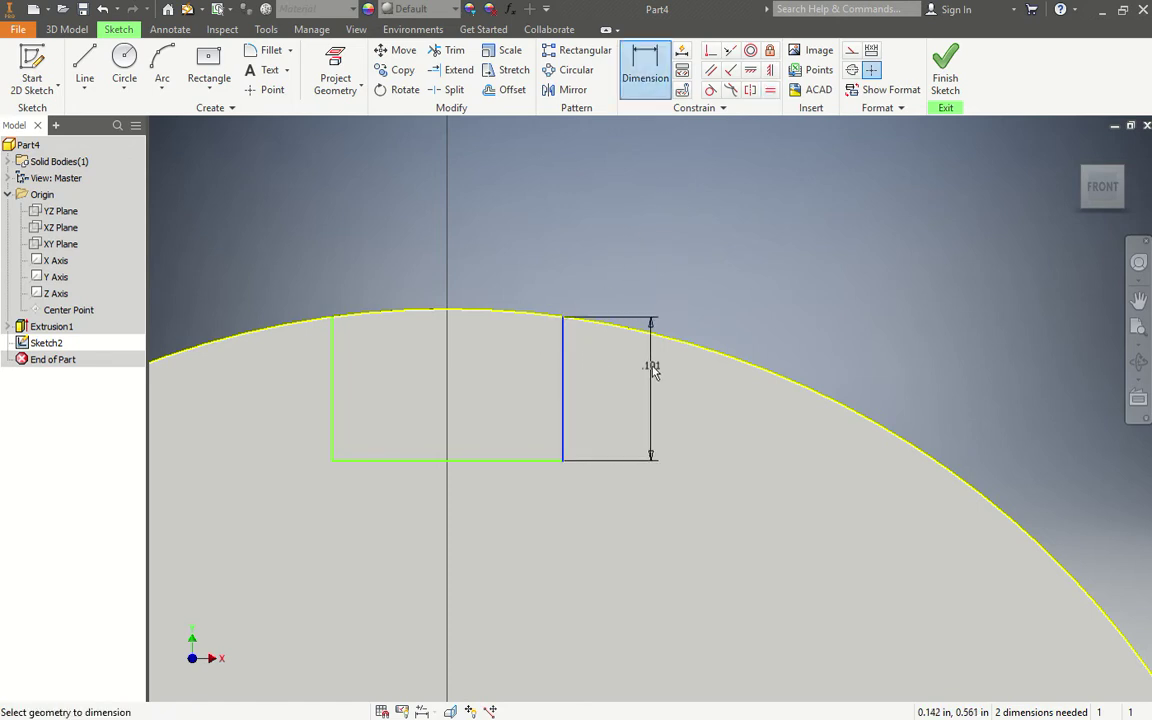
pyautogui.click(645, 378)
pyautogui.write('.')
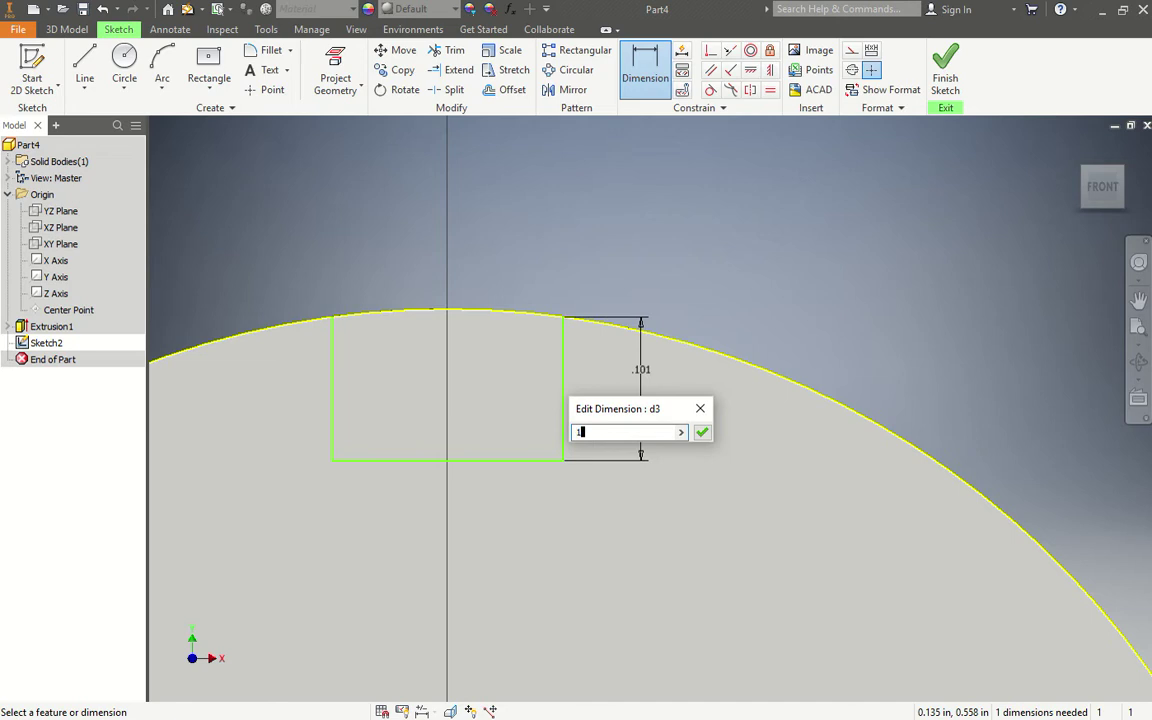
pyautogui.write('118')
pyautogui.press('Return')
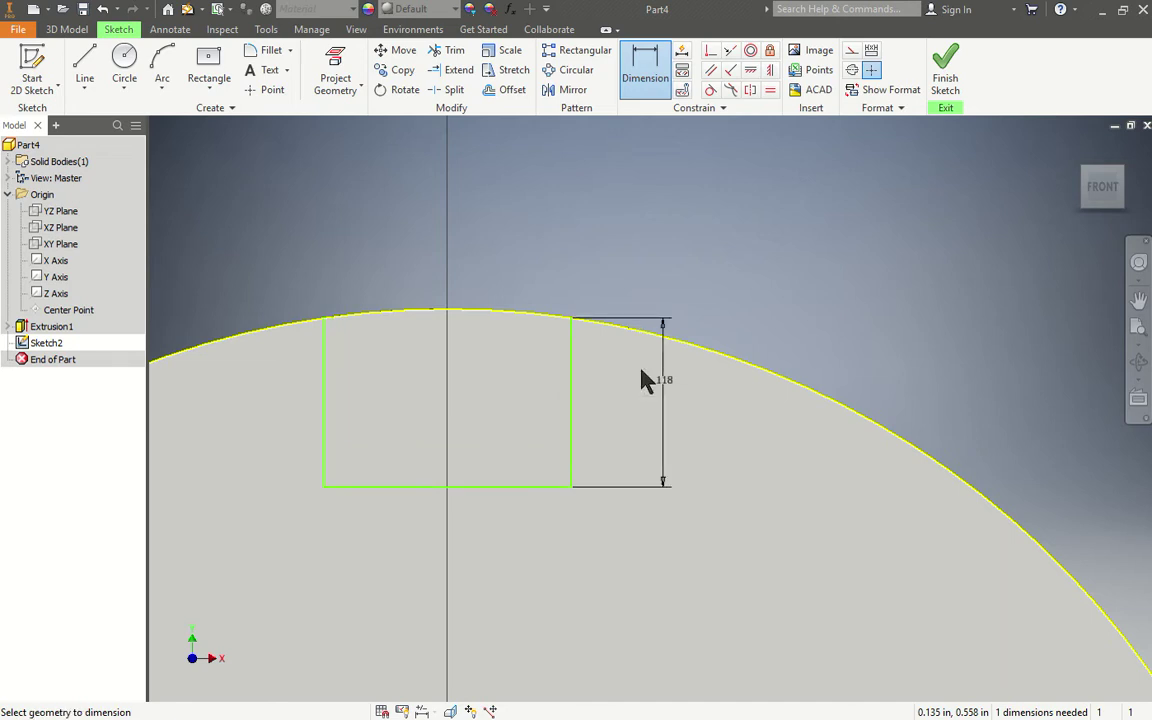
pyautogui.click(505, 488)
pyautogui.click(449, 566)
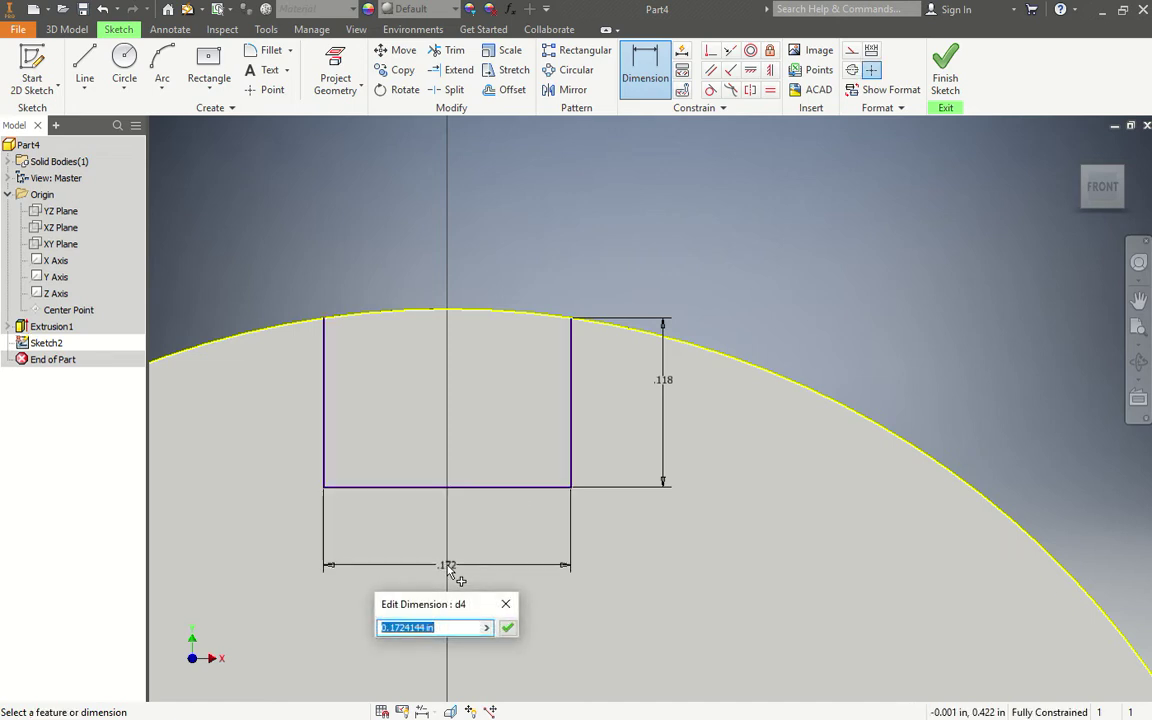
pyautogui.write('.236')
pyautogui.press('Return')
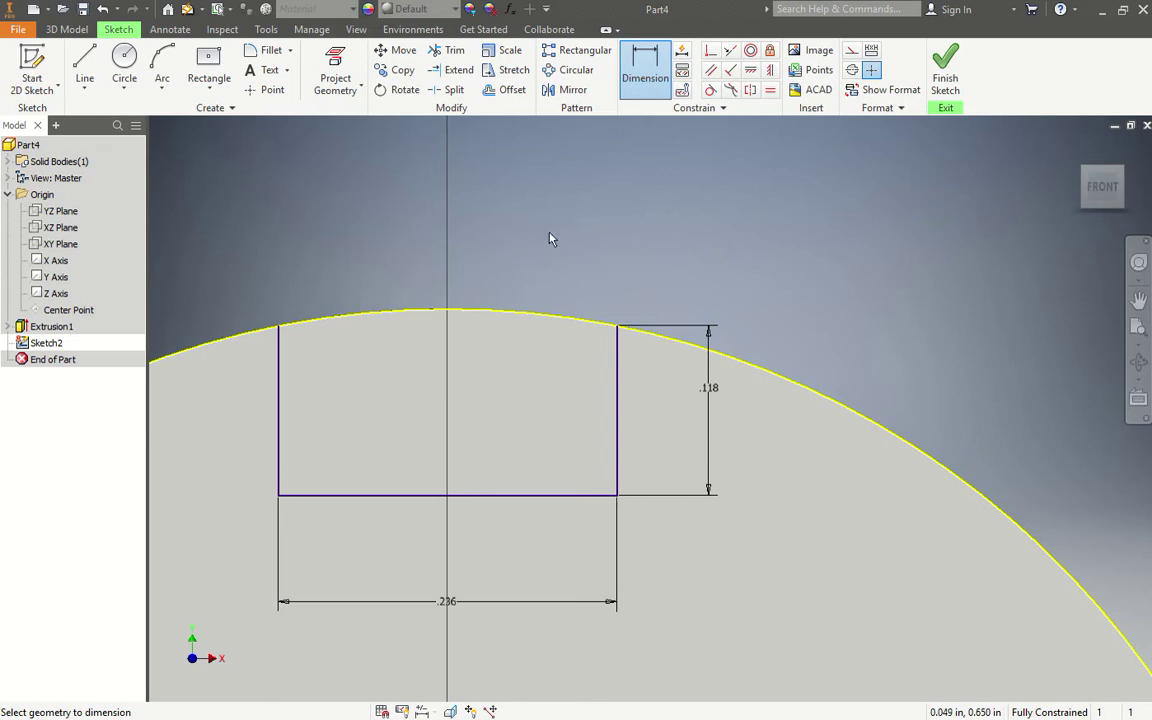
pyautogui.scroll(3, 627, 288)
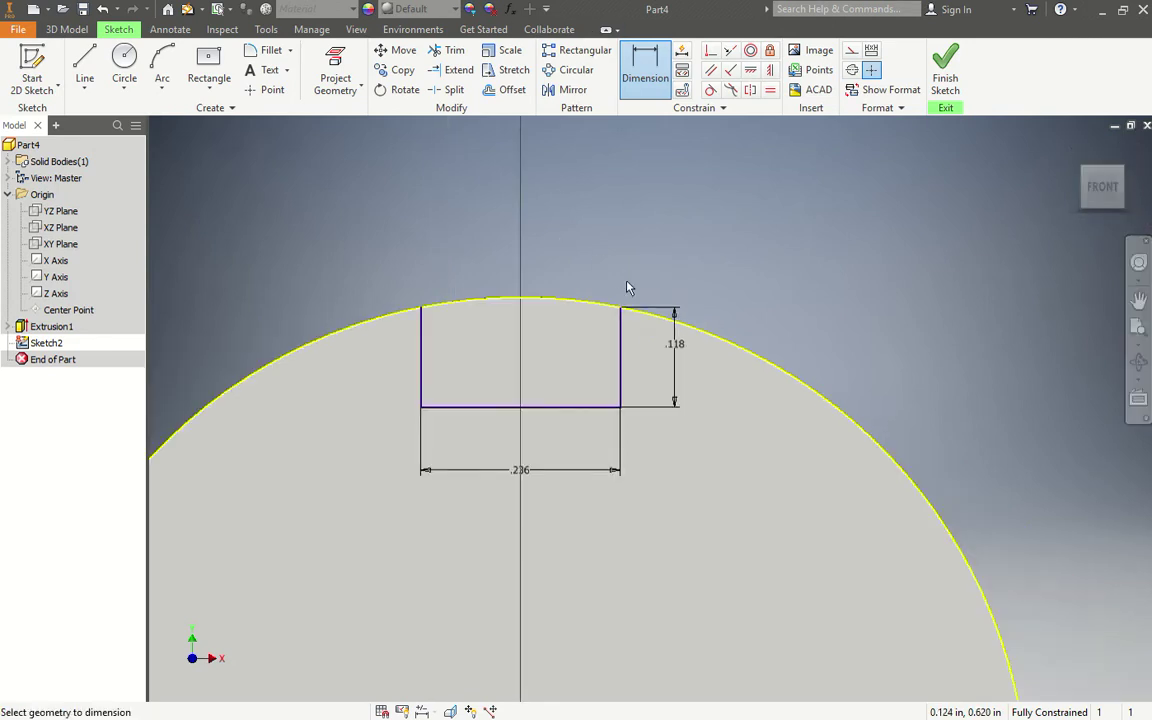
# Extrude-cut the small rectangular profile 2.165 into the shaft as the keyway slot
pyautogui.click(70, 30)
pyautogui.click(142, 64)
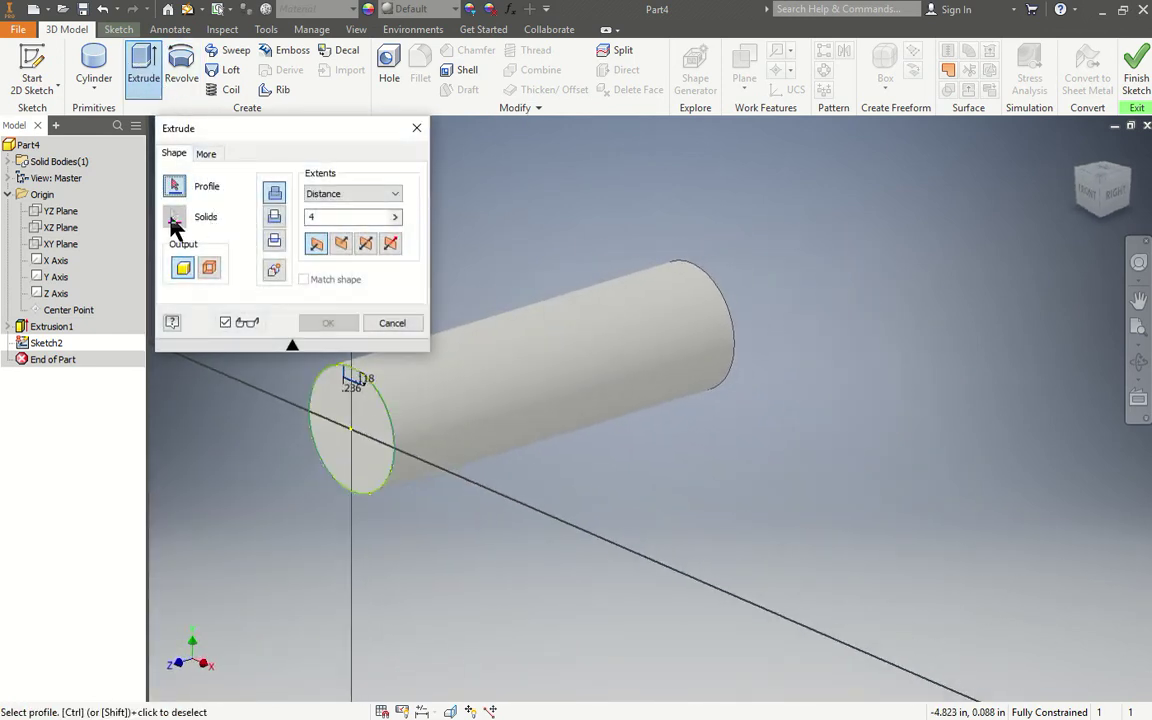
pyautogui.doubleClick(342, 218)
pyautogui.write('2.')
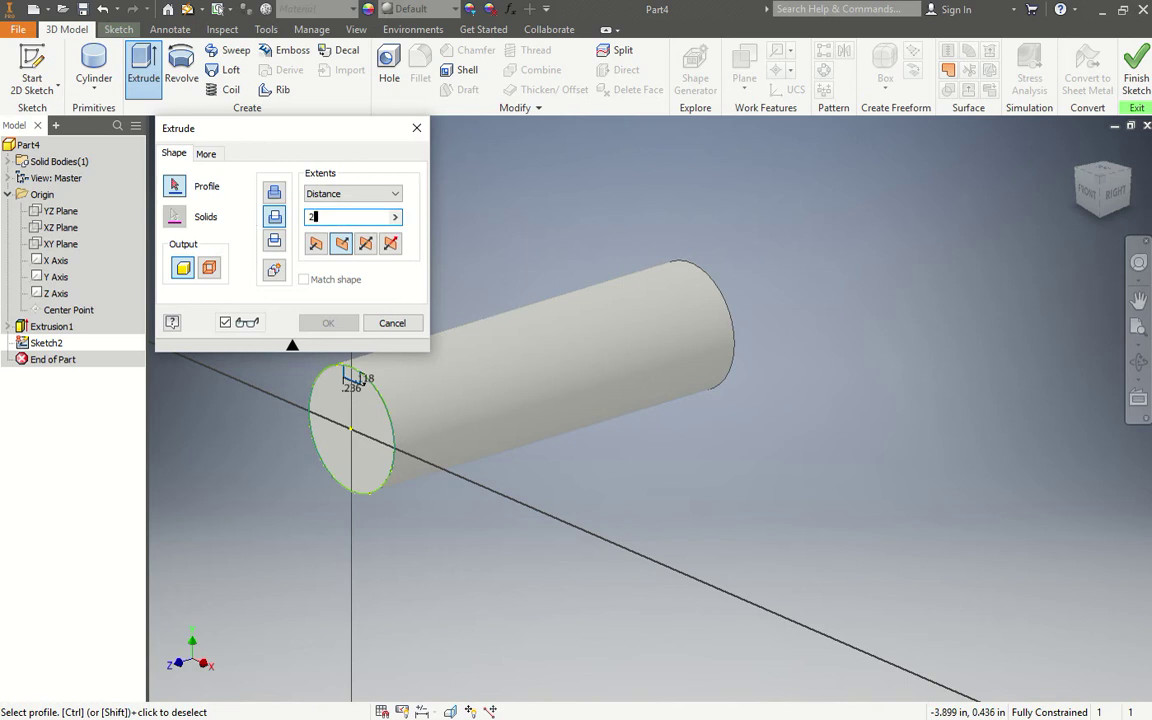
pyautogui.write('165')
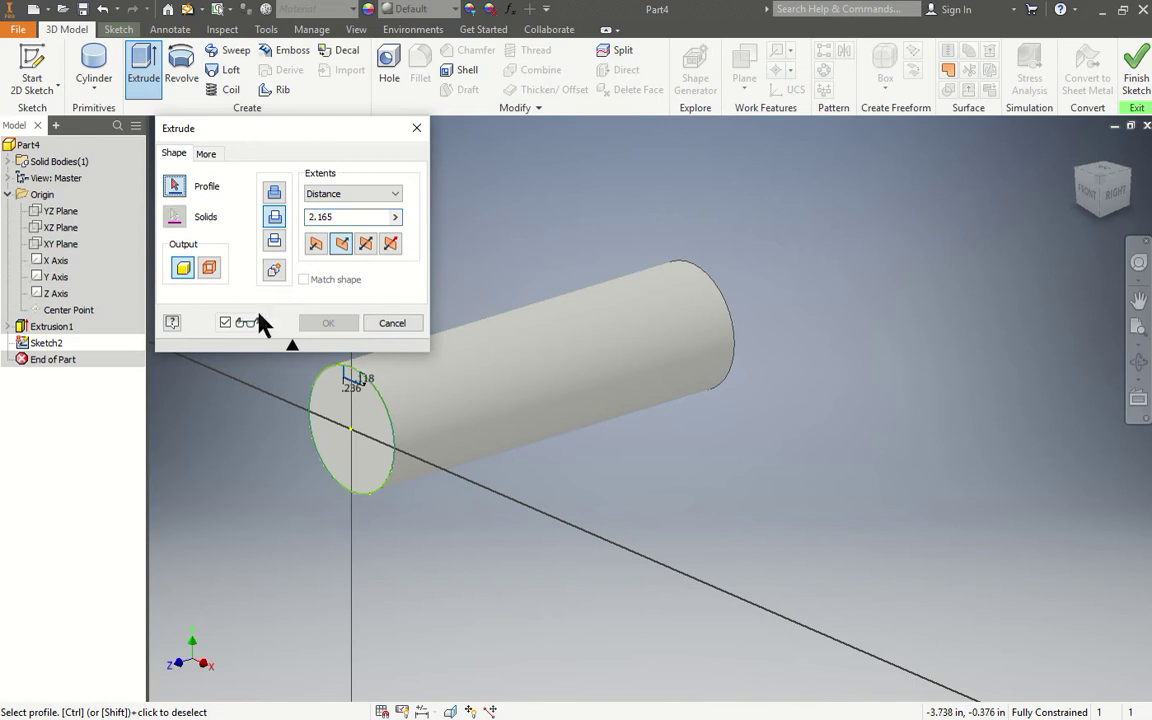
pyautogui.scroll(-2, 355, 378)
pyautogui.scroll(5, 370, 378)
pyautogui.click(383, 382)
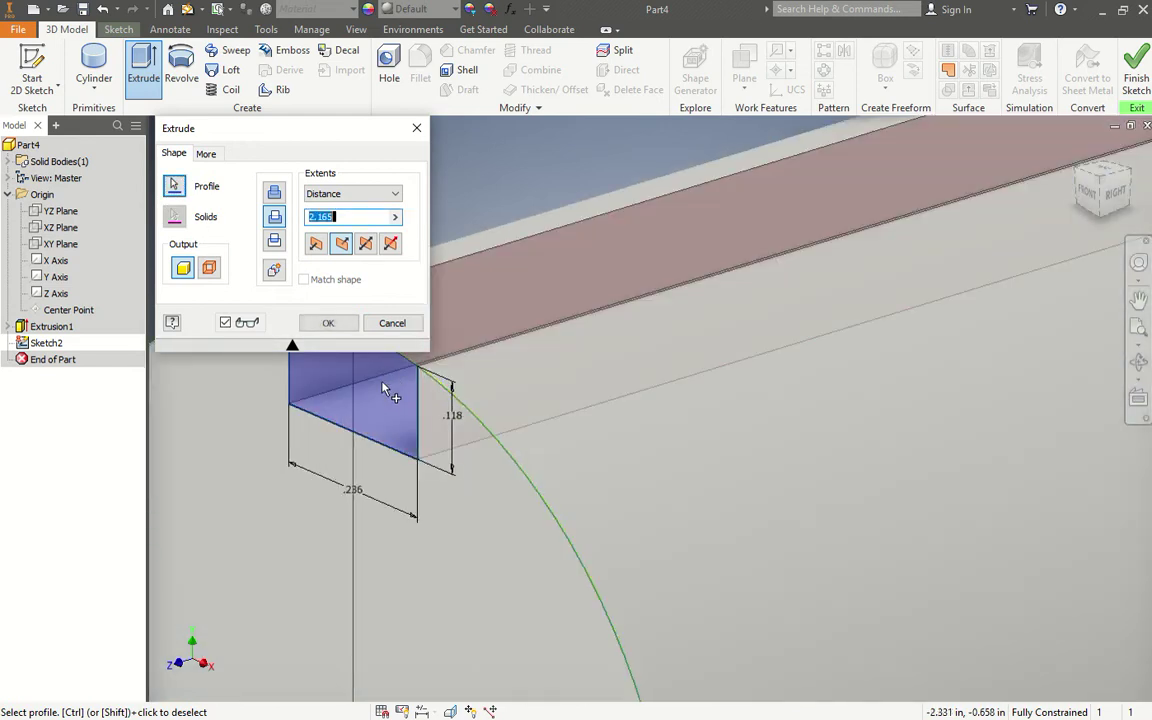
pyautogui.scroll(-3, 390, 400)
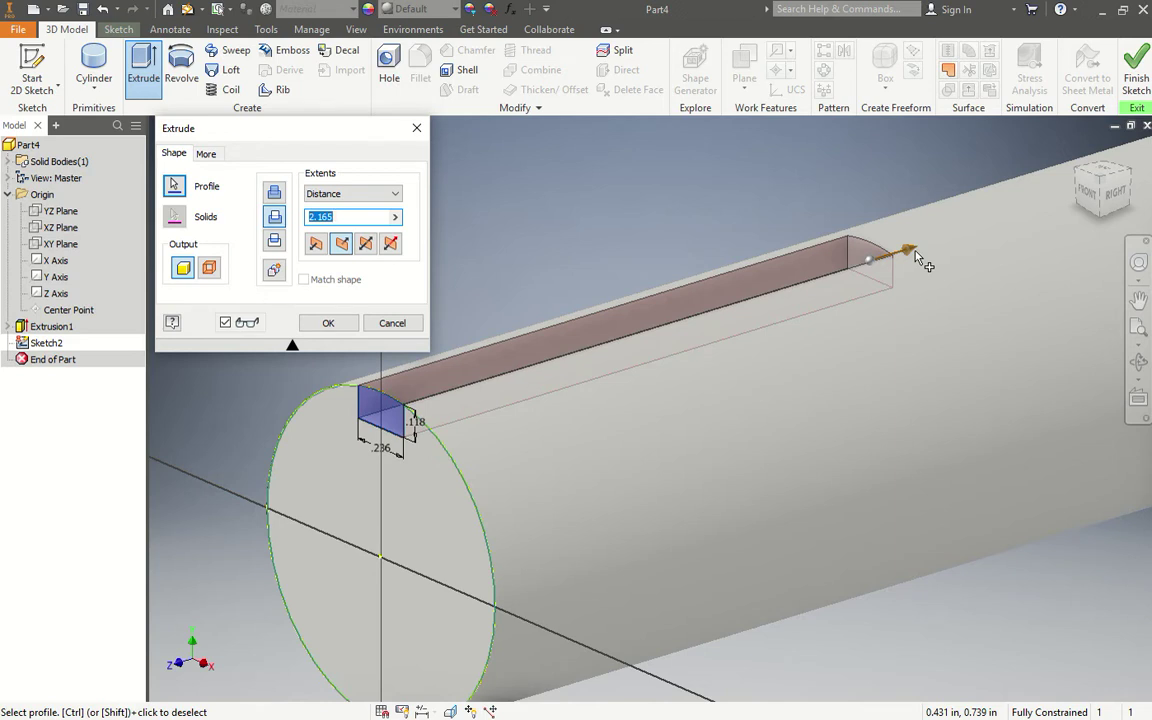
pyautogui.click(327, 325)
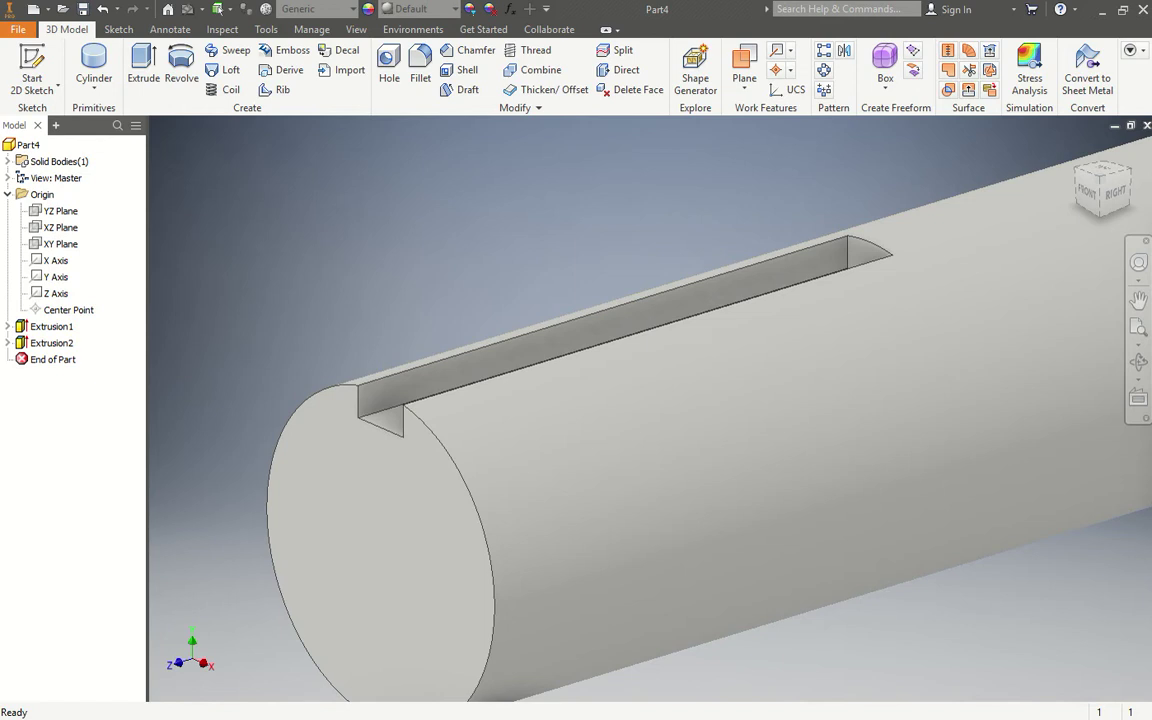
# Return to the Home view and save the part as 'Shaft' in the Oldham Coupling folder
pyautogui.scroll(-3, 813, 249)
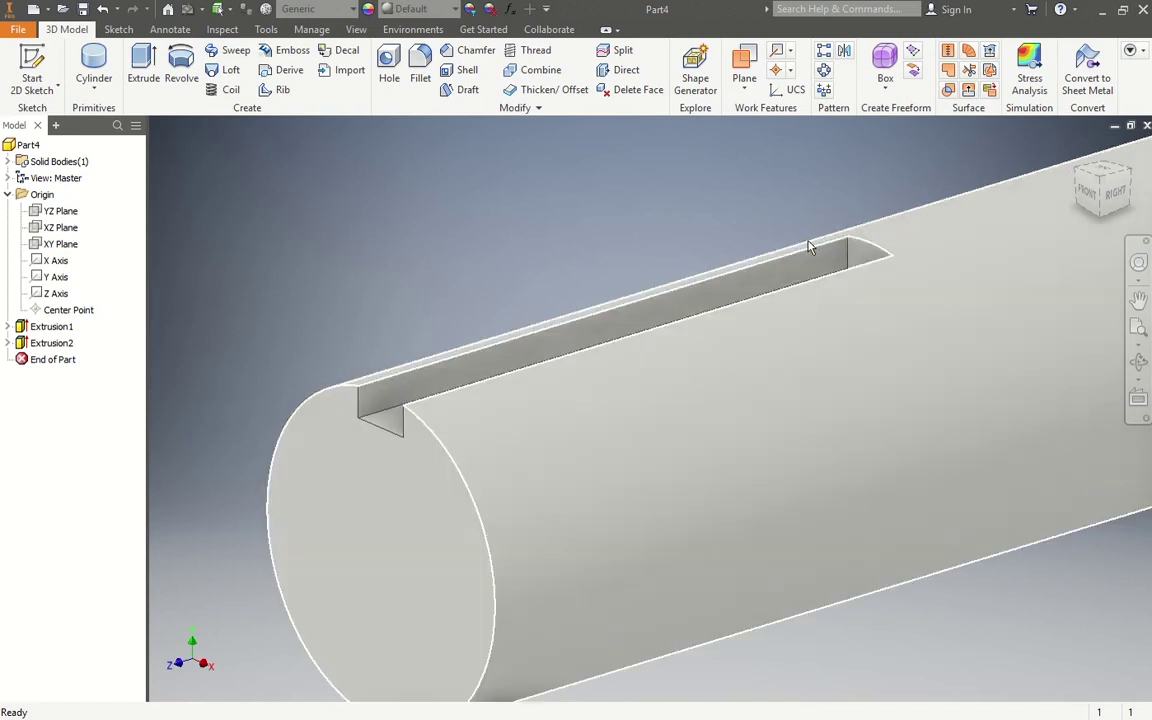
pyautogui.click(1077, 148)
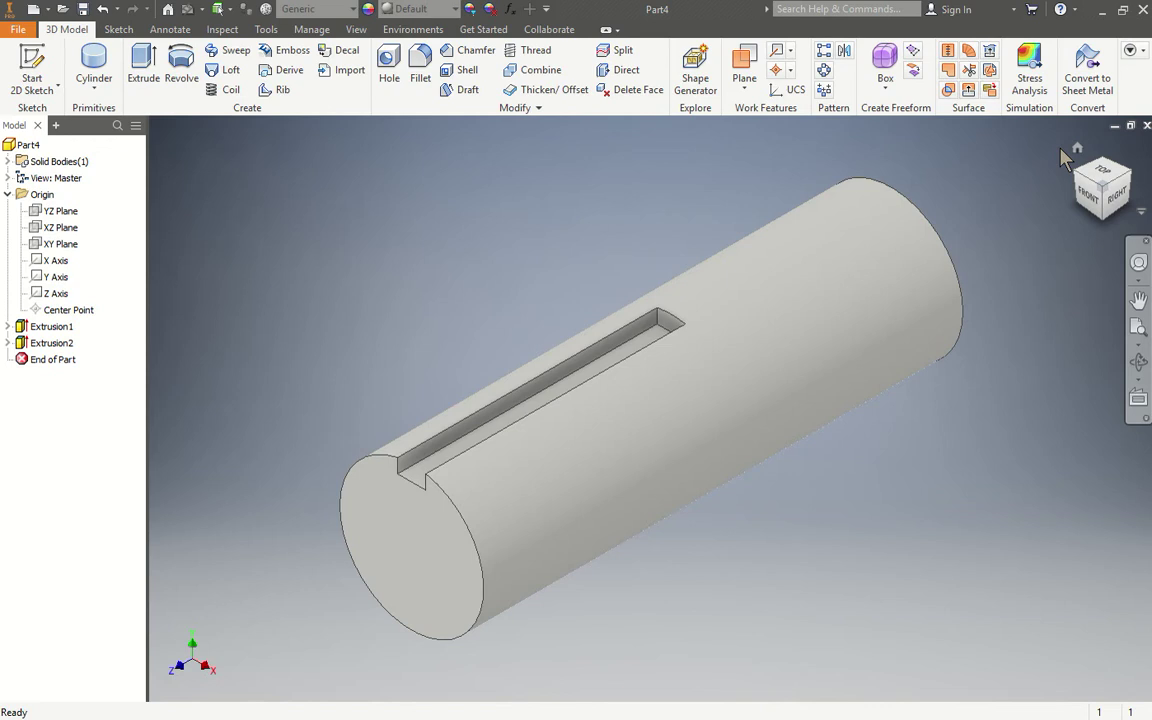
pyautogui.click(18, 31)
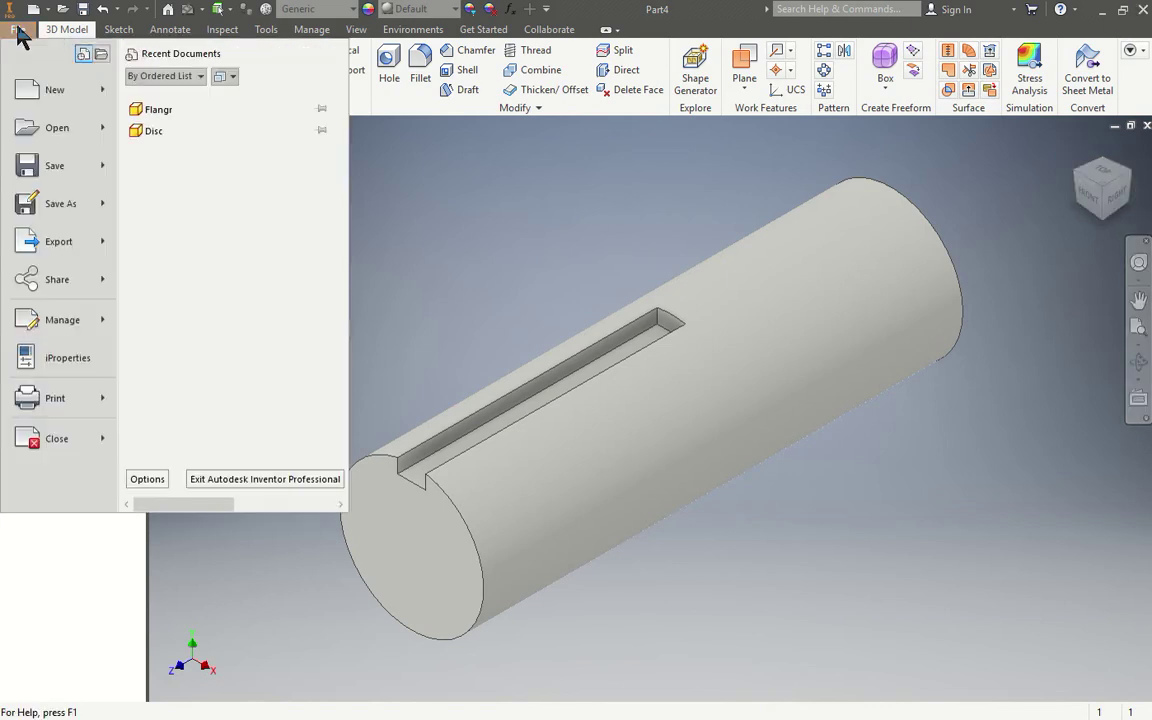
pyautogui.click(46, 178)
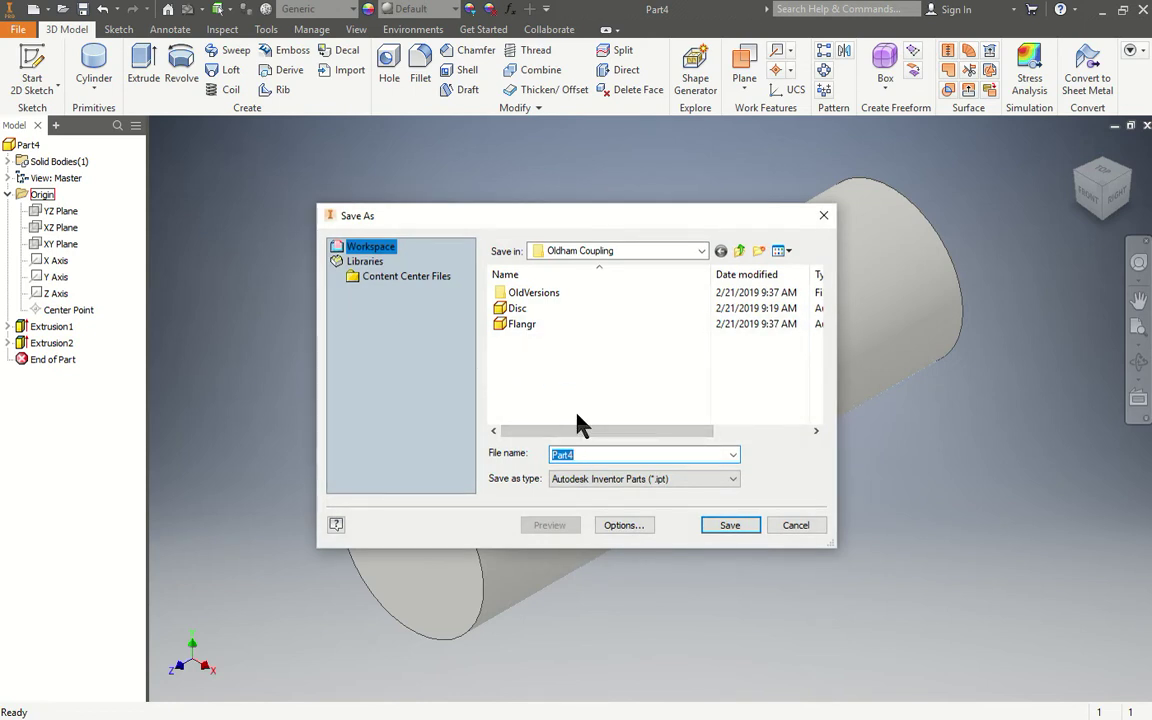
pyautogui.press('BackSpace')
pyautogui.write('Shaft')
pyautogui.click(722, 526)
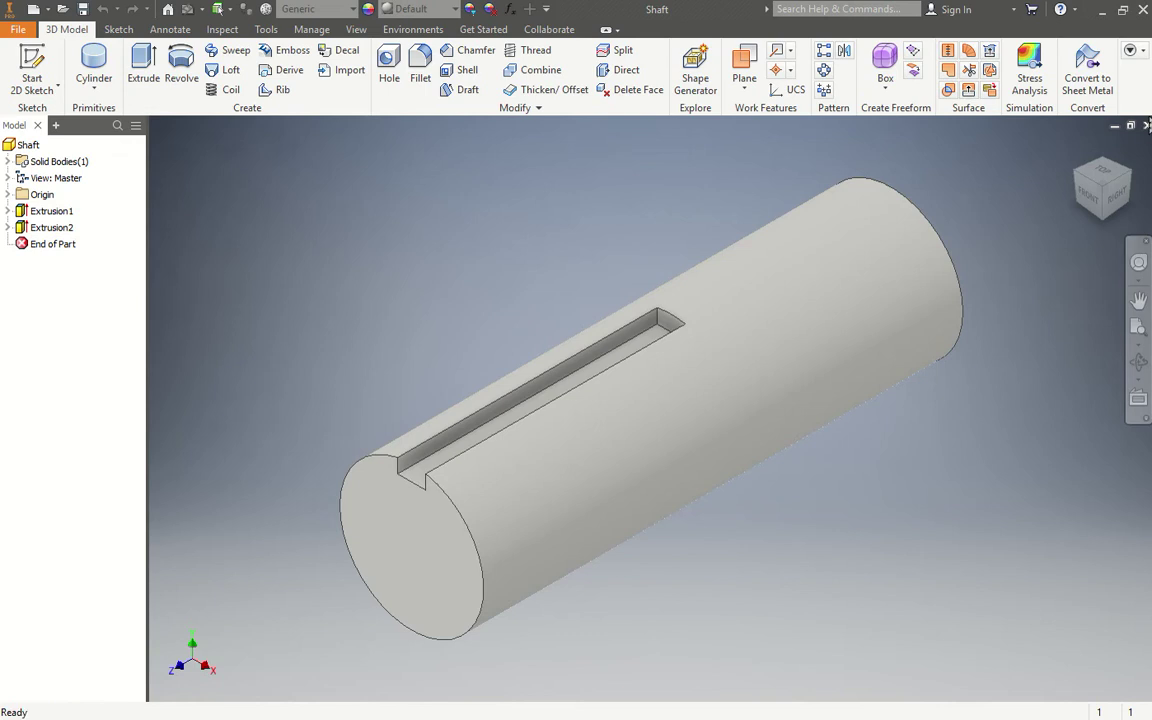
# Close the Shaft part and return the Inventor window to full screen
pyautogui.click(1146, 125)
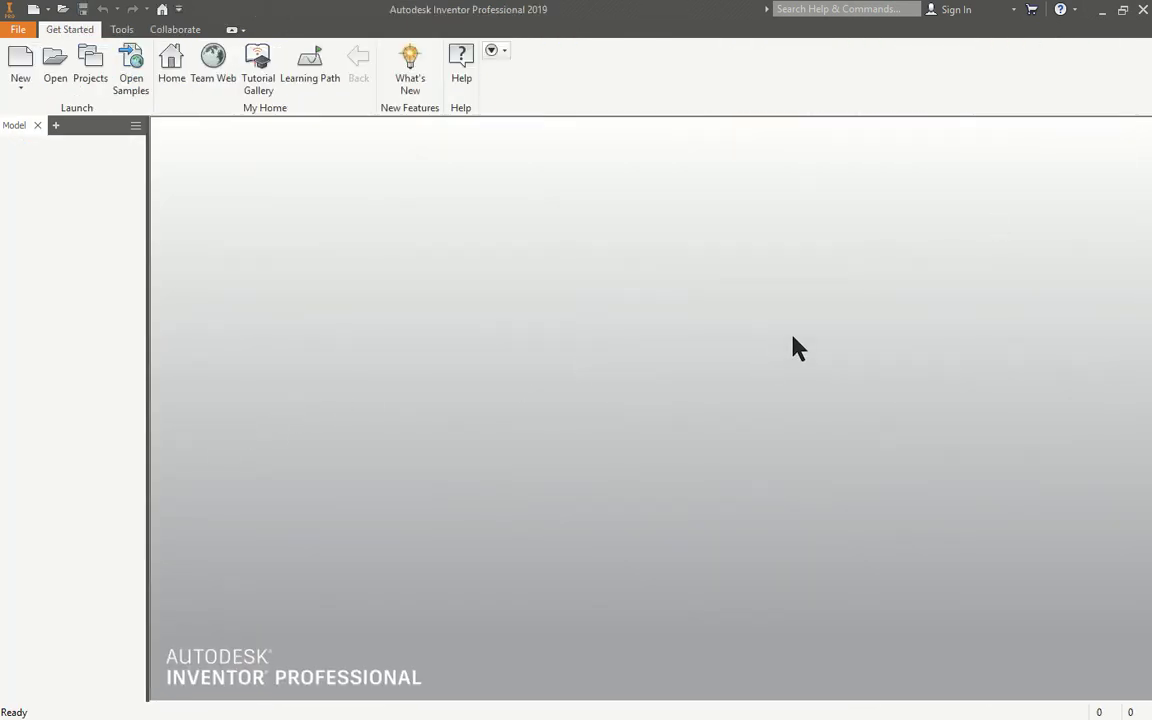
pyautogui.moveTo(660, 10); pyautogui.dragTo(750, 160)
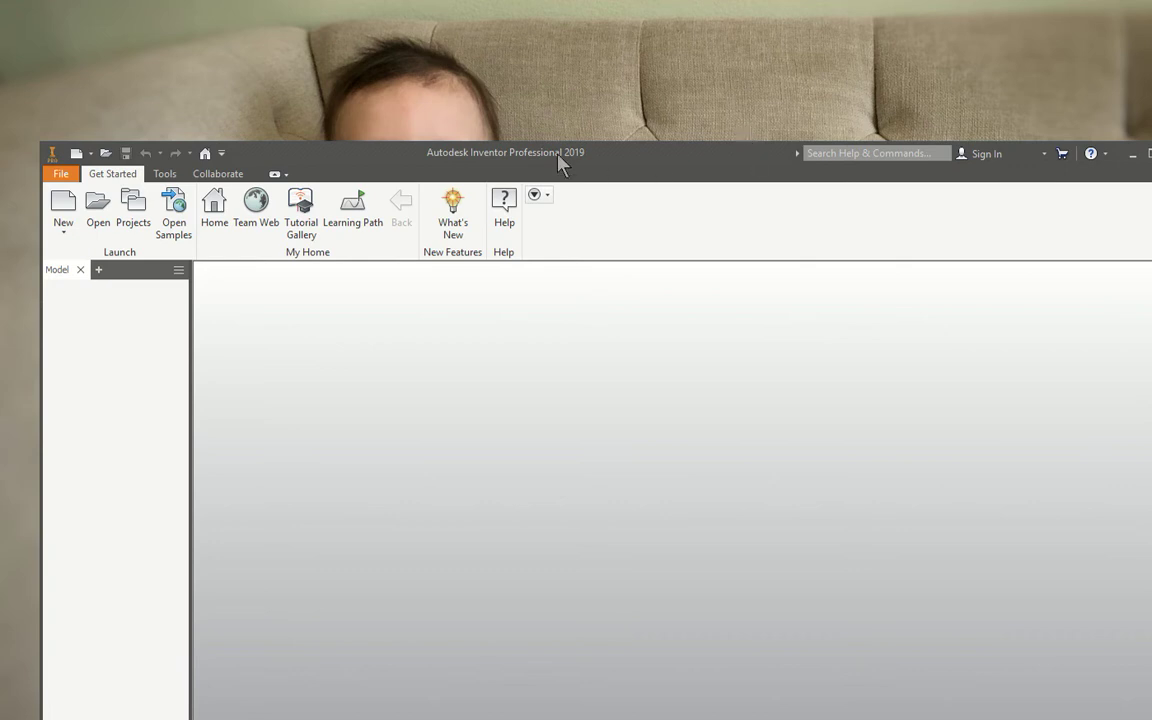
pyautogui.moveTo(558, 160); pyautogui.dragTo(450, 3)
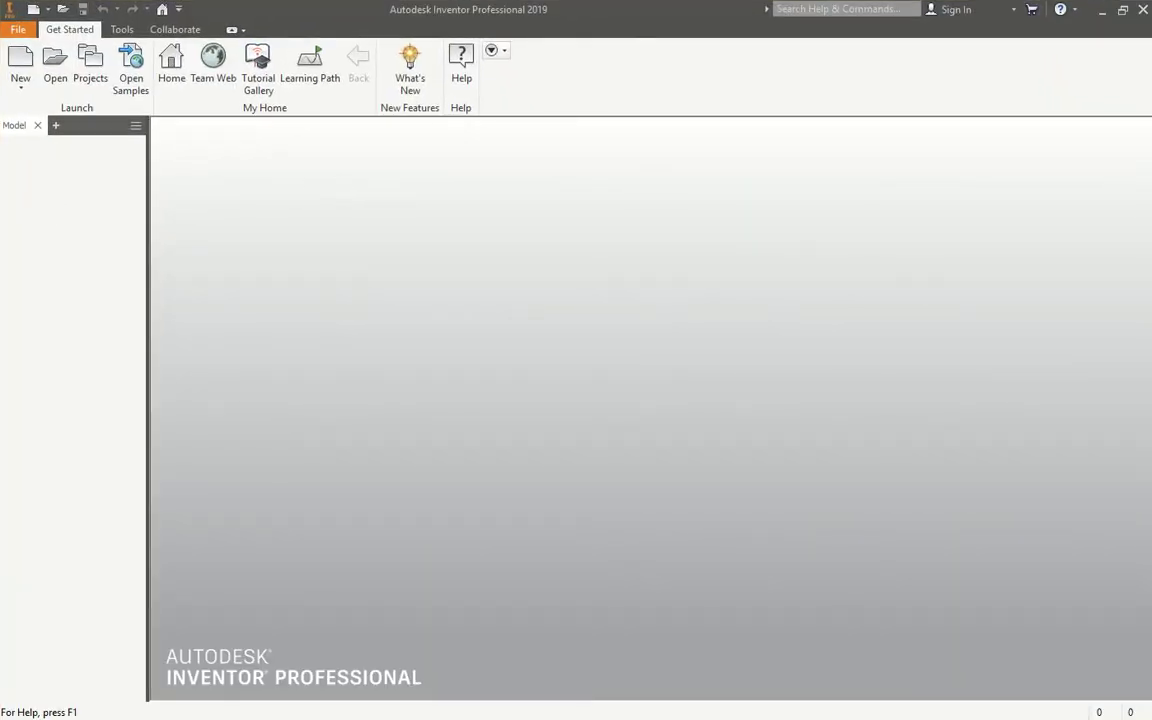
# In File Explorer, go to Documents > Inventor > Oldham Coupling
pyautogui.press('super+e')
pyautogui.moveTo(103, 244); pyautogui.dragTo(663, 95)
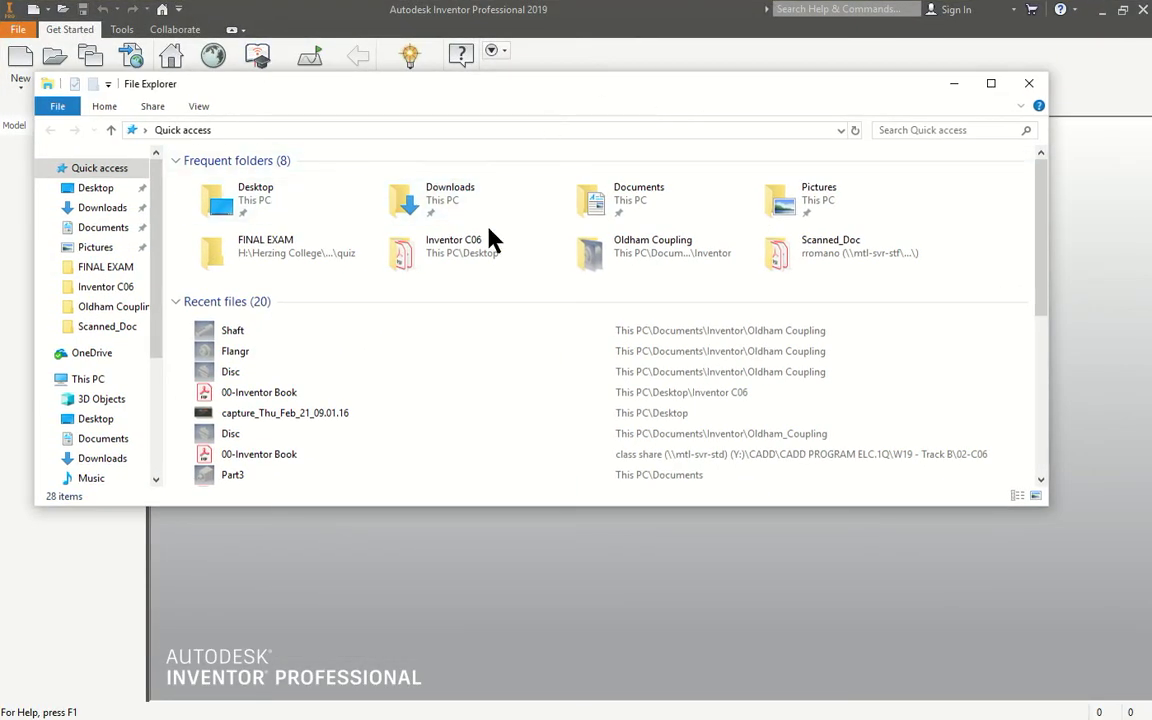
pyautogui.doubleClick(610, 207)
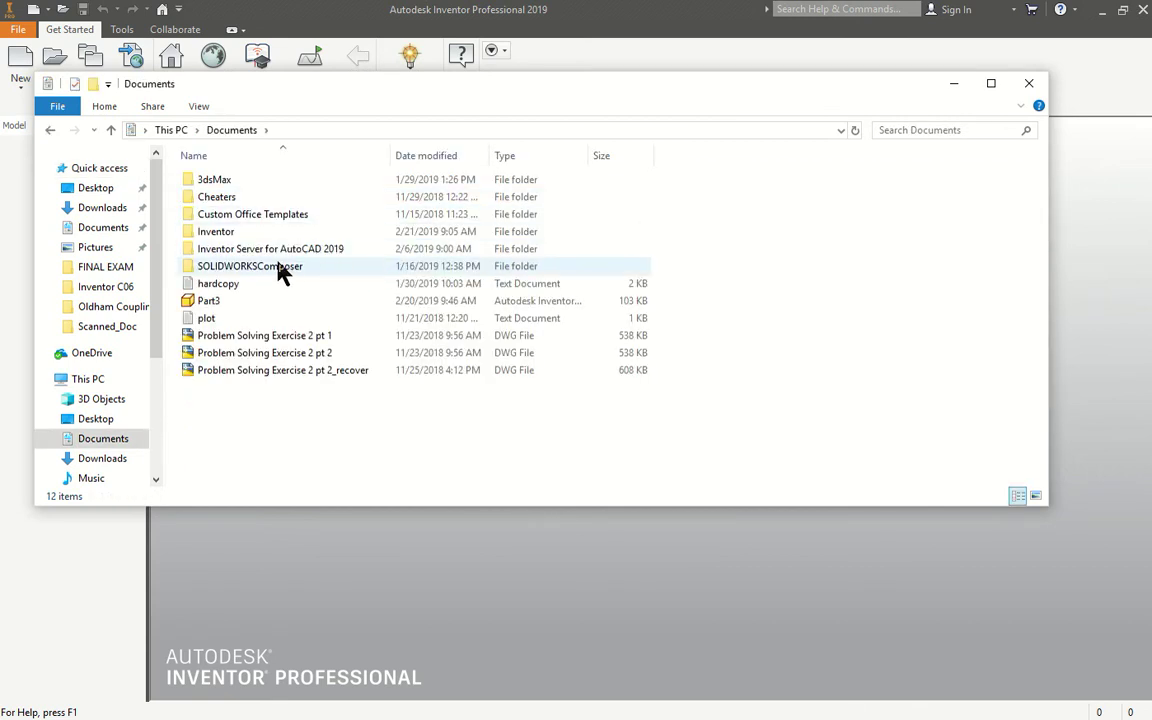
pyautogui.doubleClick(248, 231)
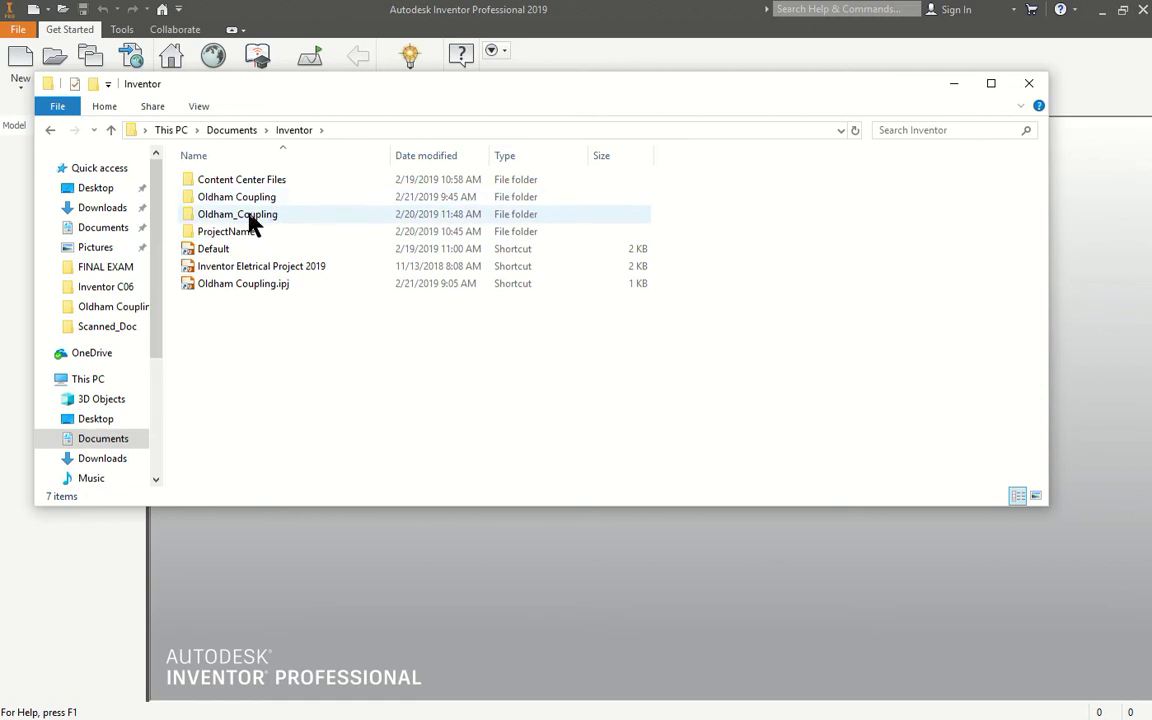
pyautogui.click(252, 222)
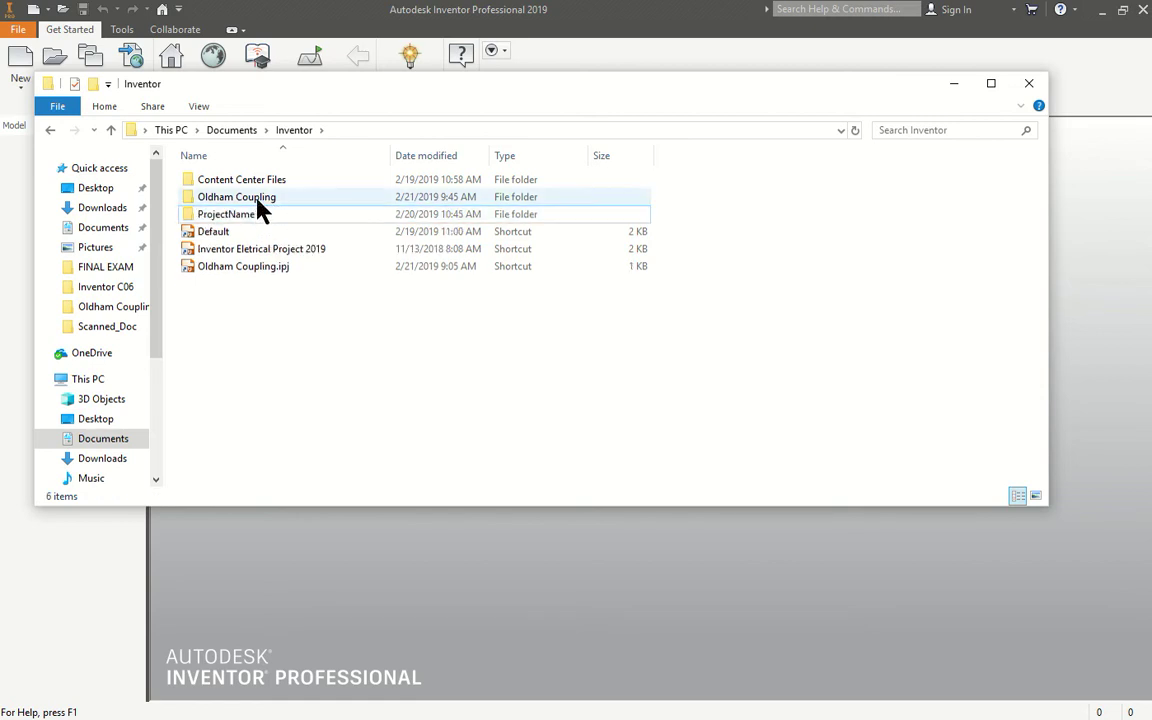
pyautogui.doubleClick(254, 197)
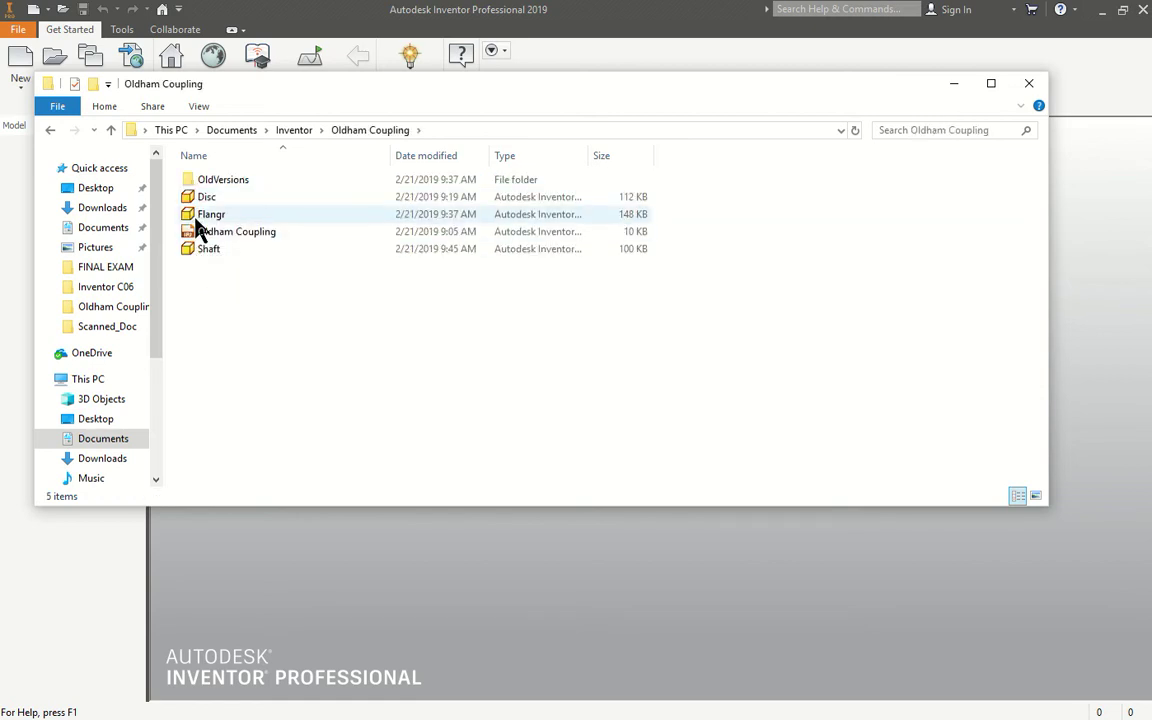
# Rename the Flangr part file to Flange by adding the missing 'e'
pyautogui.doubleClick(219, 213)
pyautogui.rightClick(219, 213)
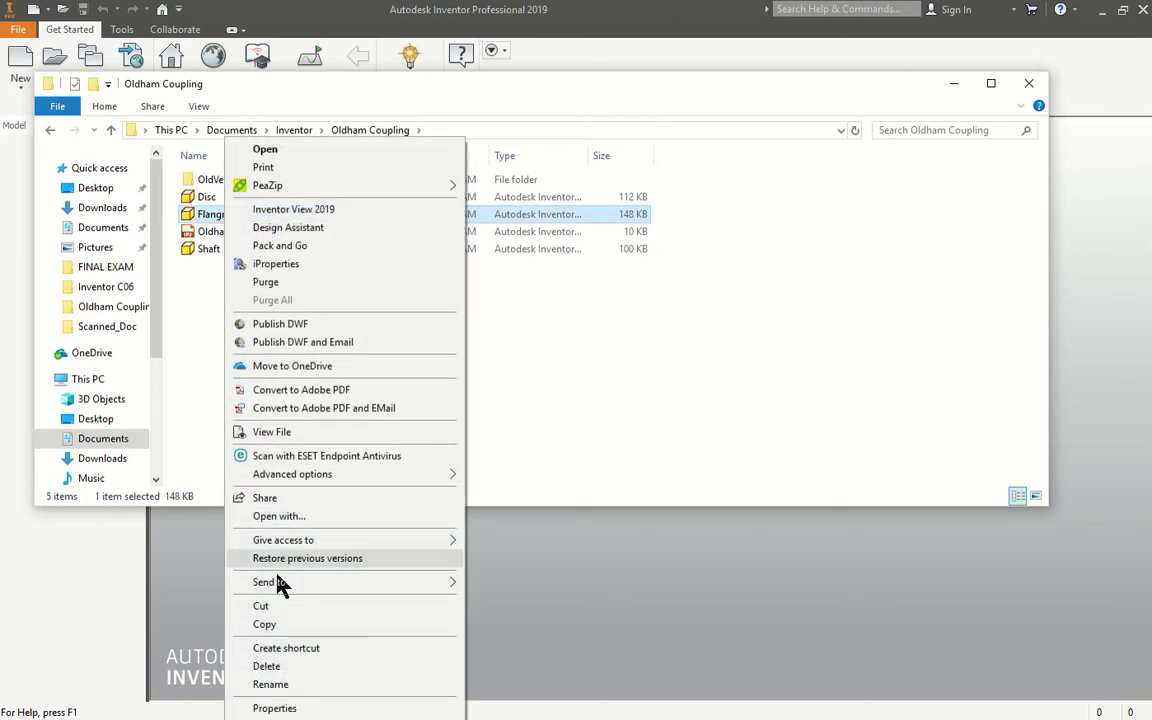
pyautogui.click(298, 689)
pyautogui.click(224, 214)
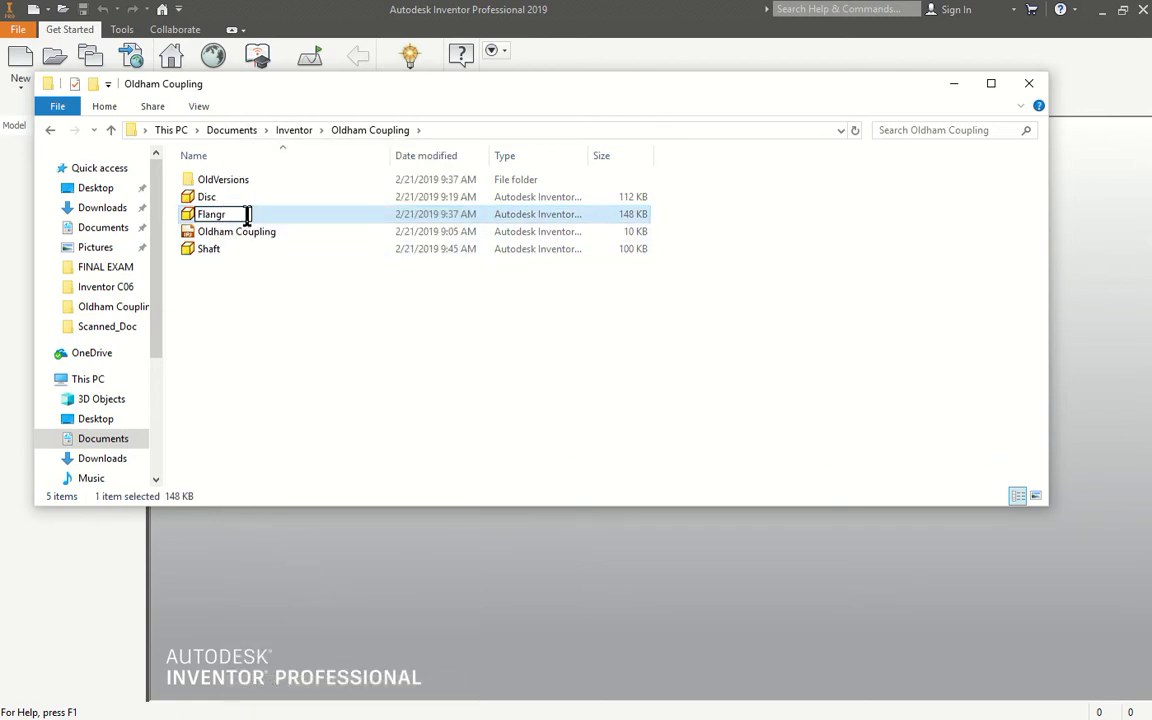
pyautogui.write('e')
pyautogui.click(362, 390)
pyautogui.moveTo(452, 85); pyautogui.dragTo(372, 130)
pyautogui.hotkey('alt', 'F4')
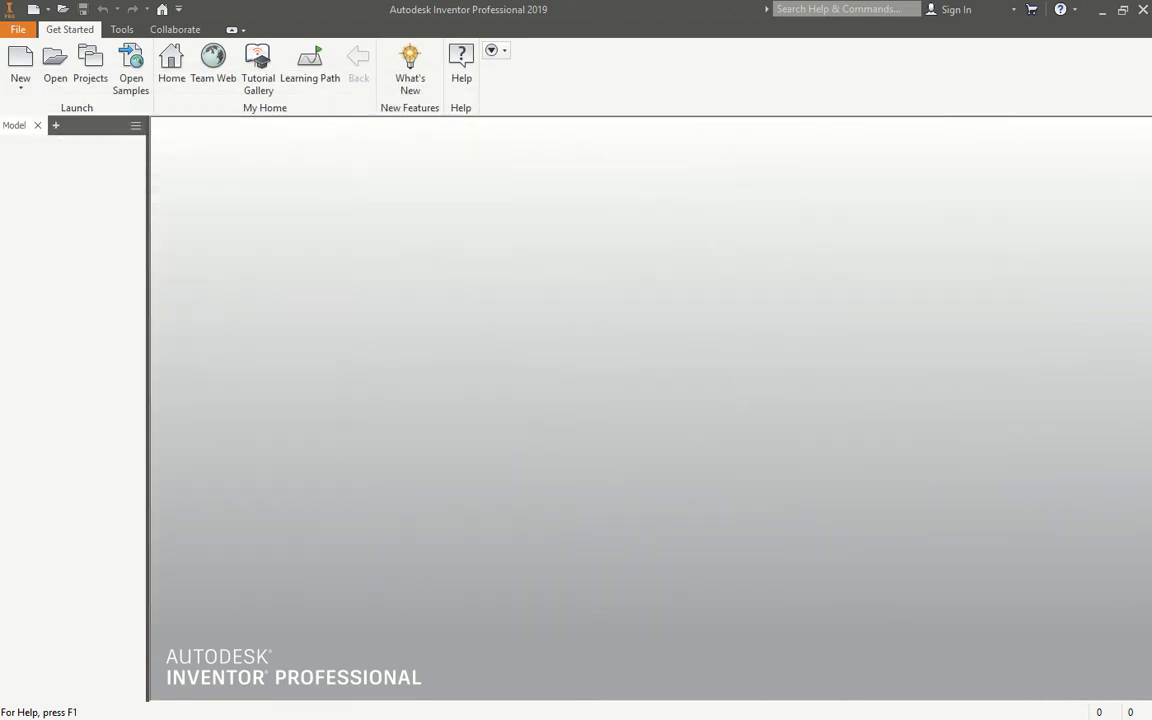
pyautogui.click(52, 64)
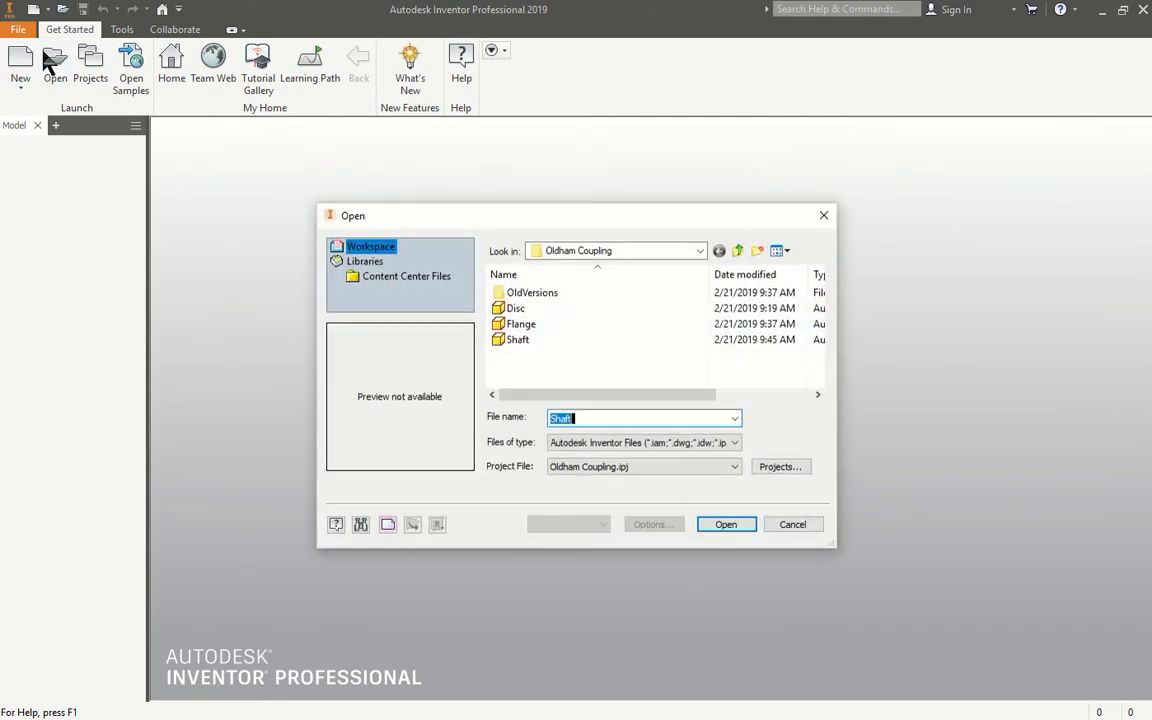
pyautogui.click(518, 324)
pyautogui.click(726, 524)
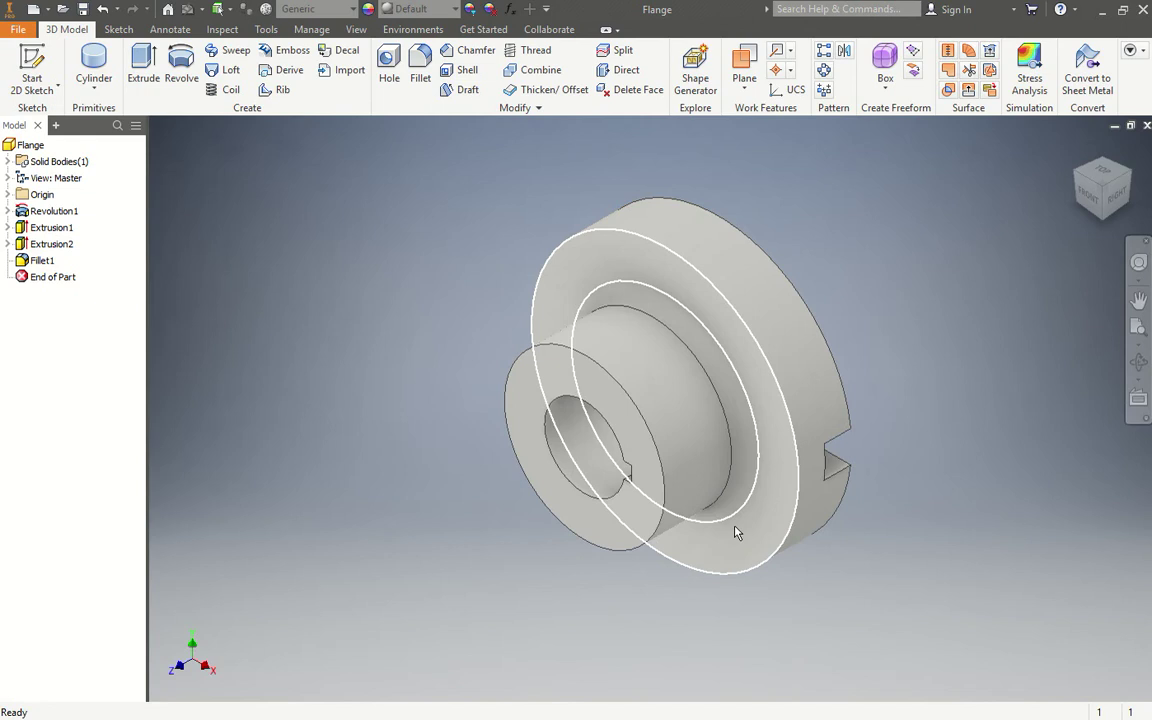
pyautogui.moveTo(762, 563)
pyautogui.click(1147, 125)
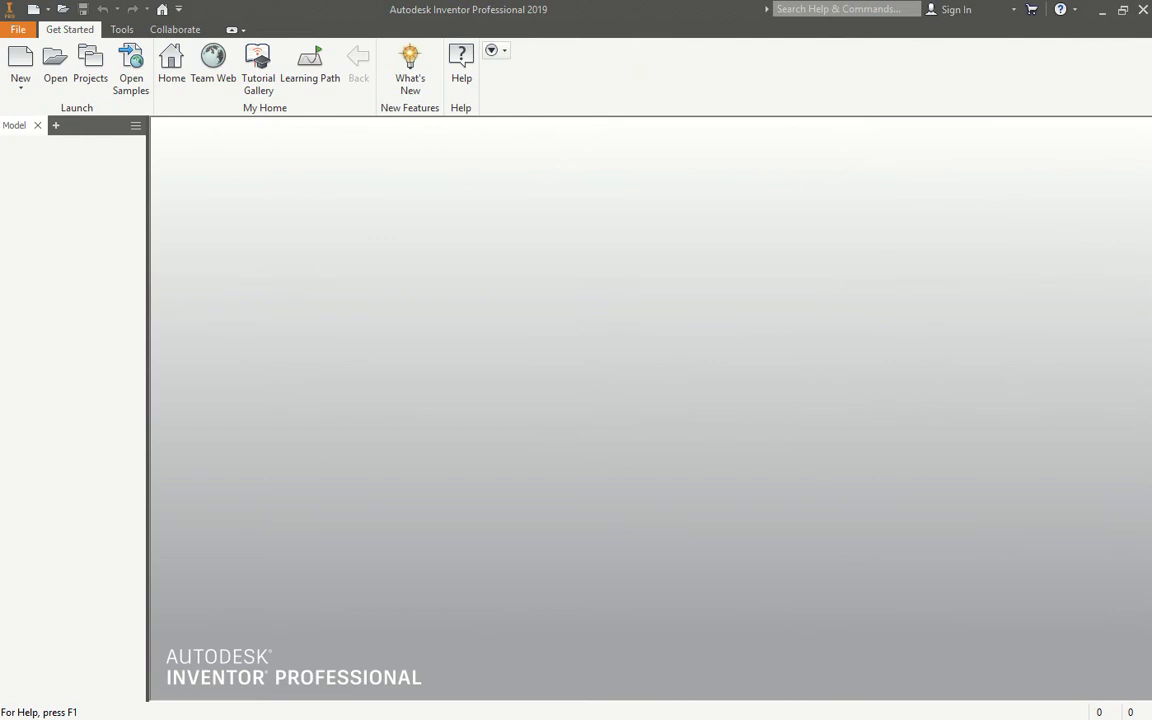
# Create a new Standard.ipt part (Part5) and open the Primitives shape list
pyautogui.click(21, 60)
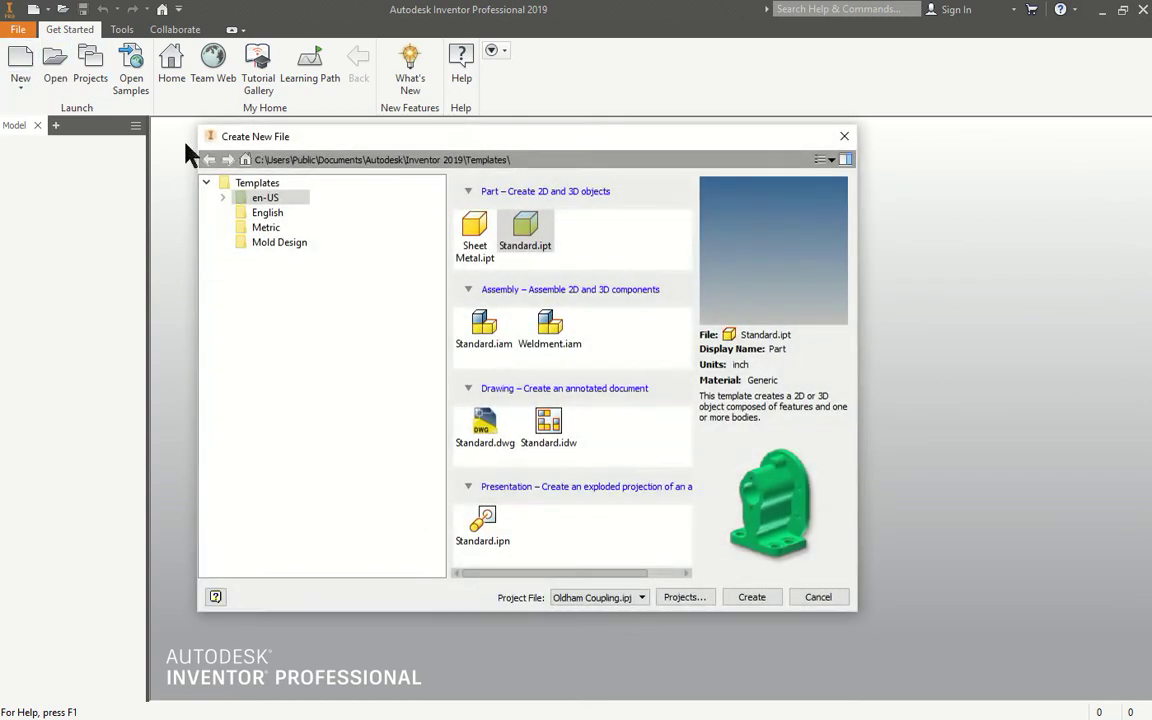
pyautogui.doubleClick(530, 240)
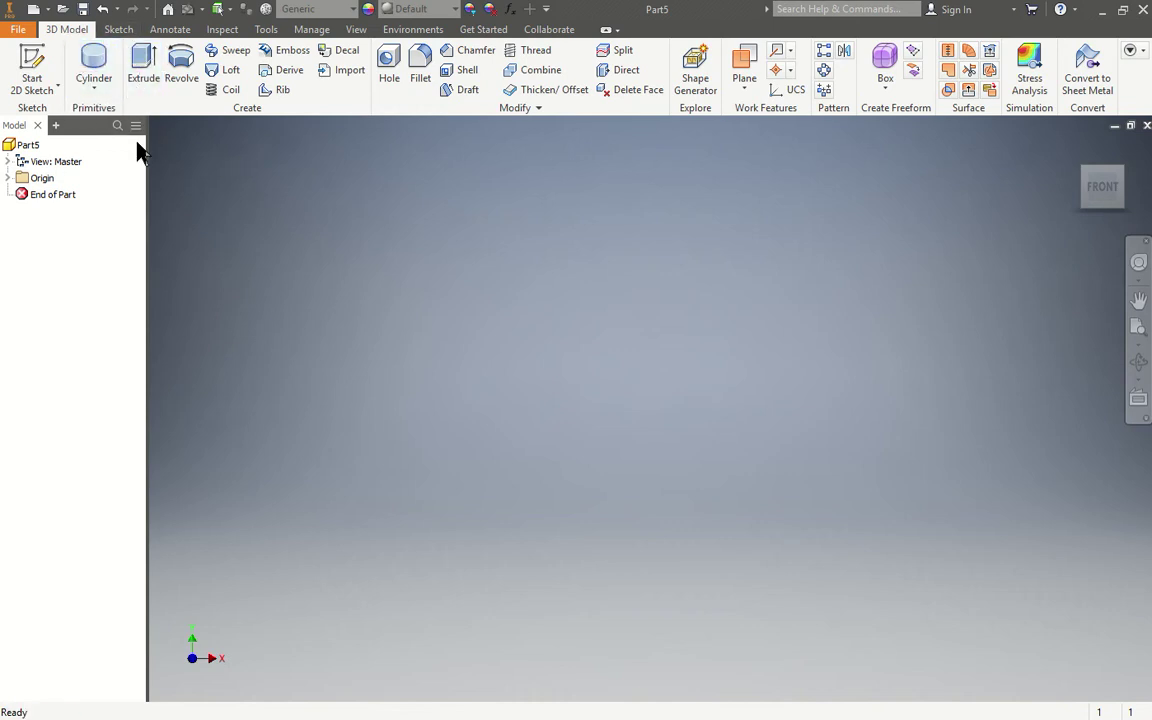
pyautogui.click(1131, 50)
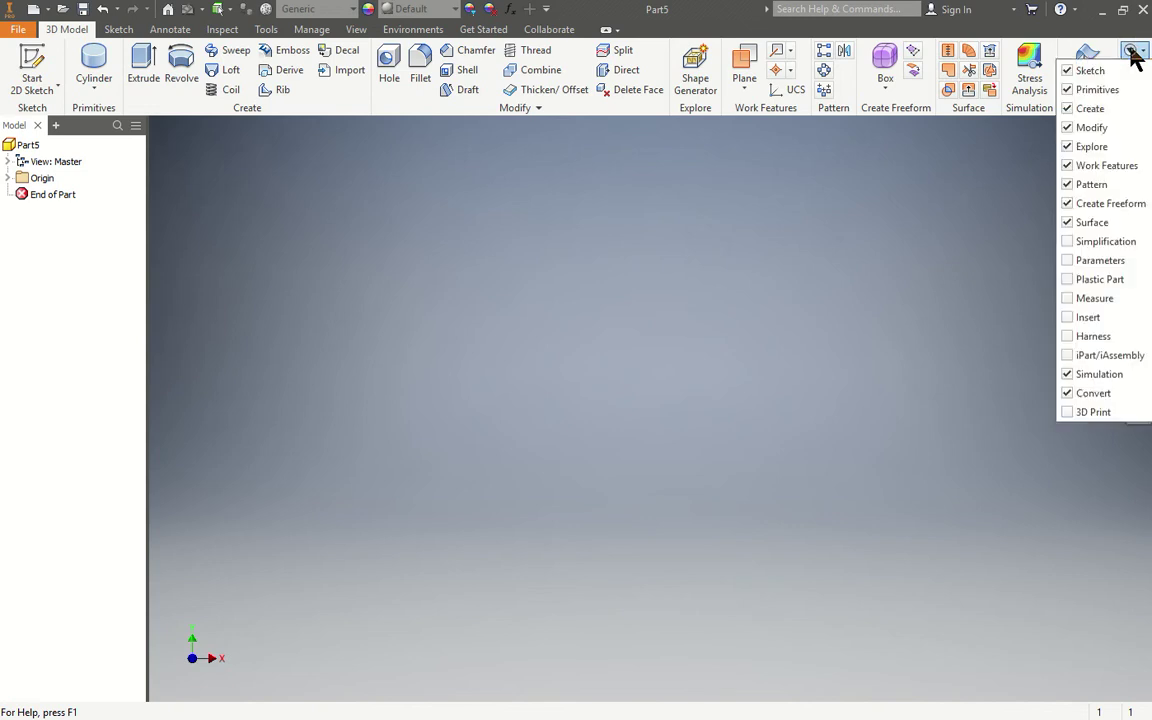
pyautogui.click(1098, 92)
pyautogui.click(1098, 92)
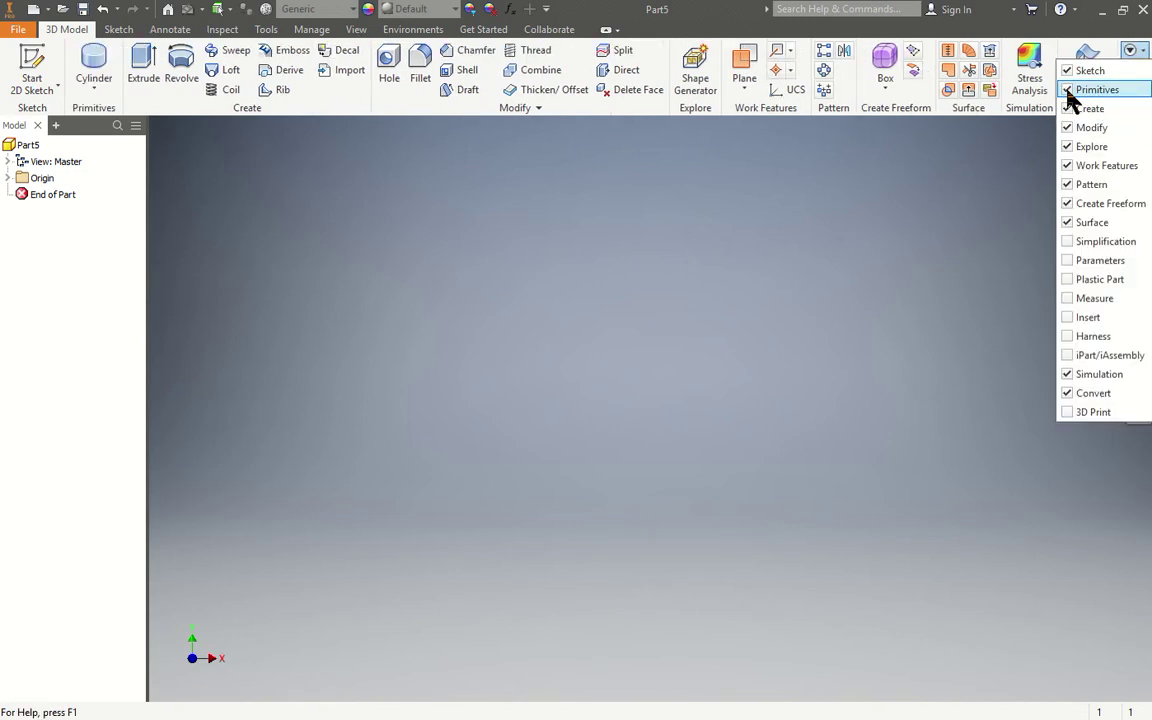
pyautogui.click(100, 86)
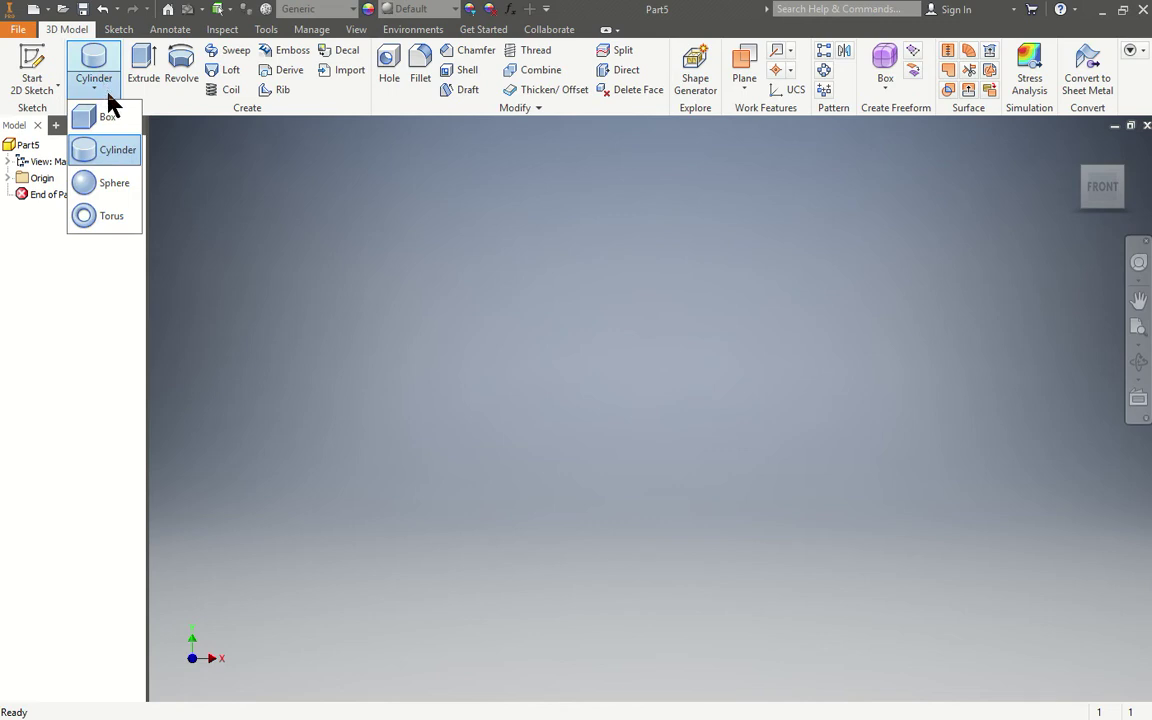
# Draw a 0.236 in square Box profile on the XY Plane, centred at the origin
pyautogui.press('Escape')
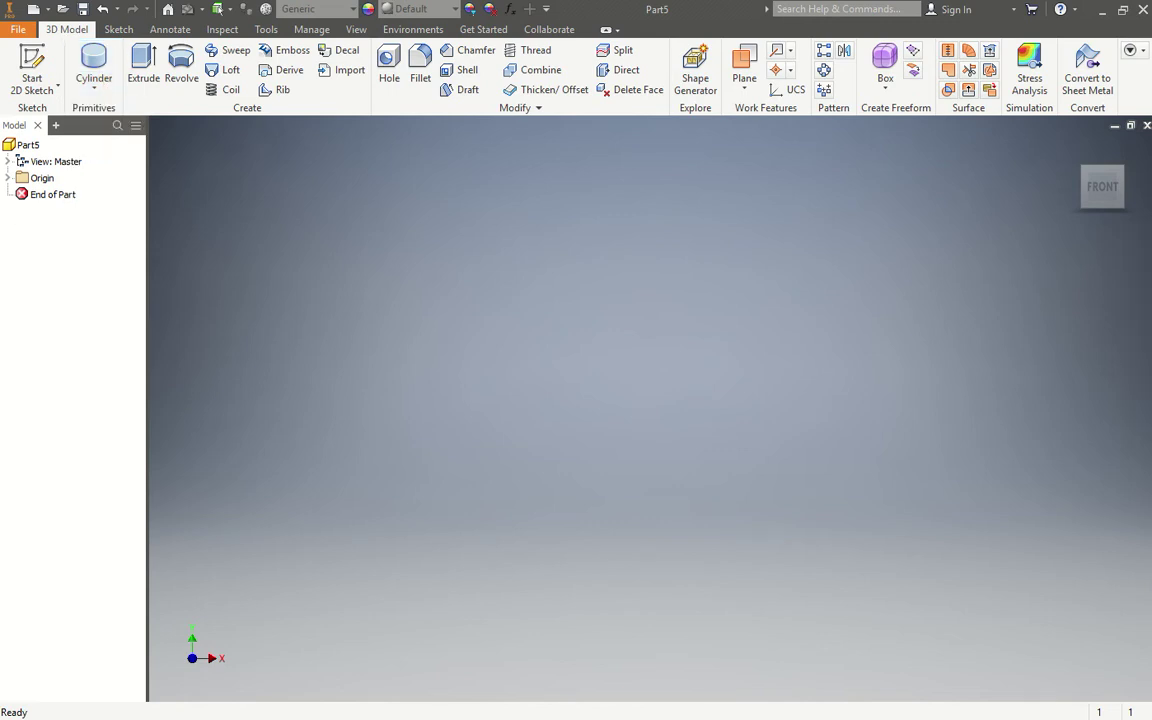
pyautogui.click(100, 88)
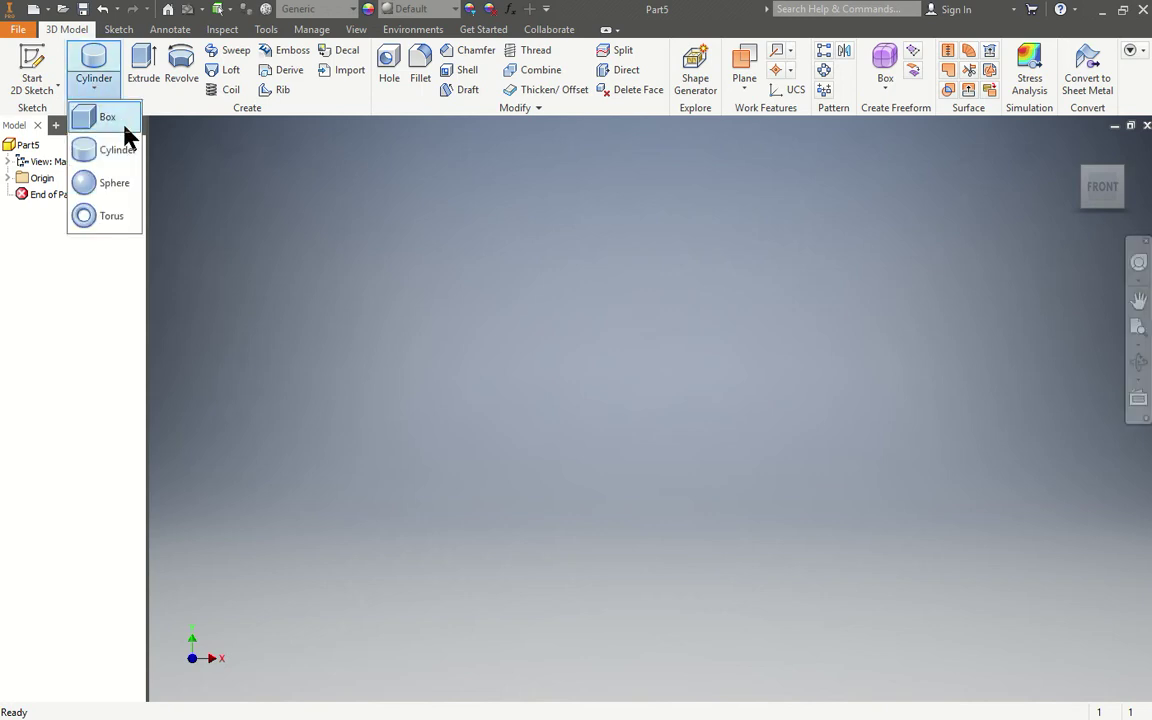
pyautogui.click(118, 133)
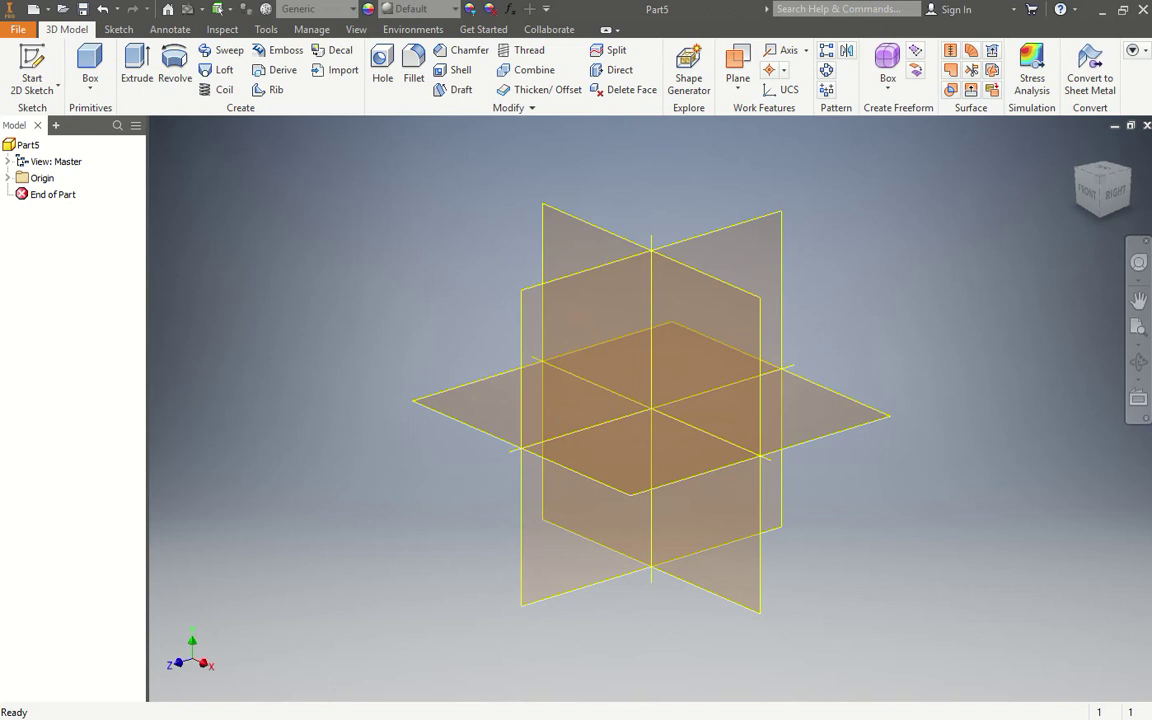
pyautogui.click(9, 178)
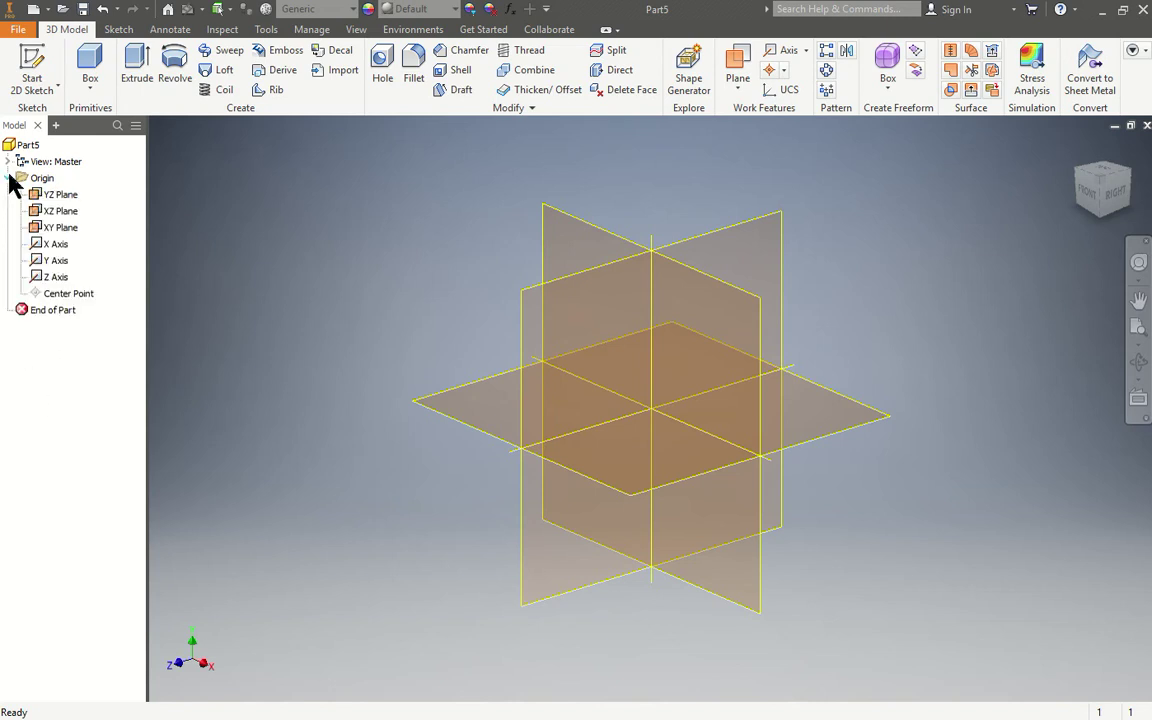
pyautogui.click(62, 229)
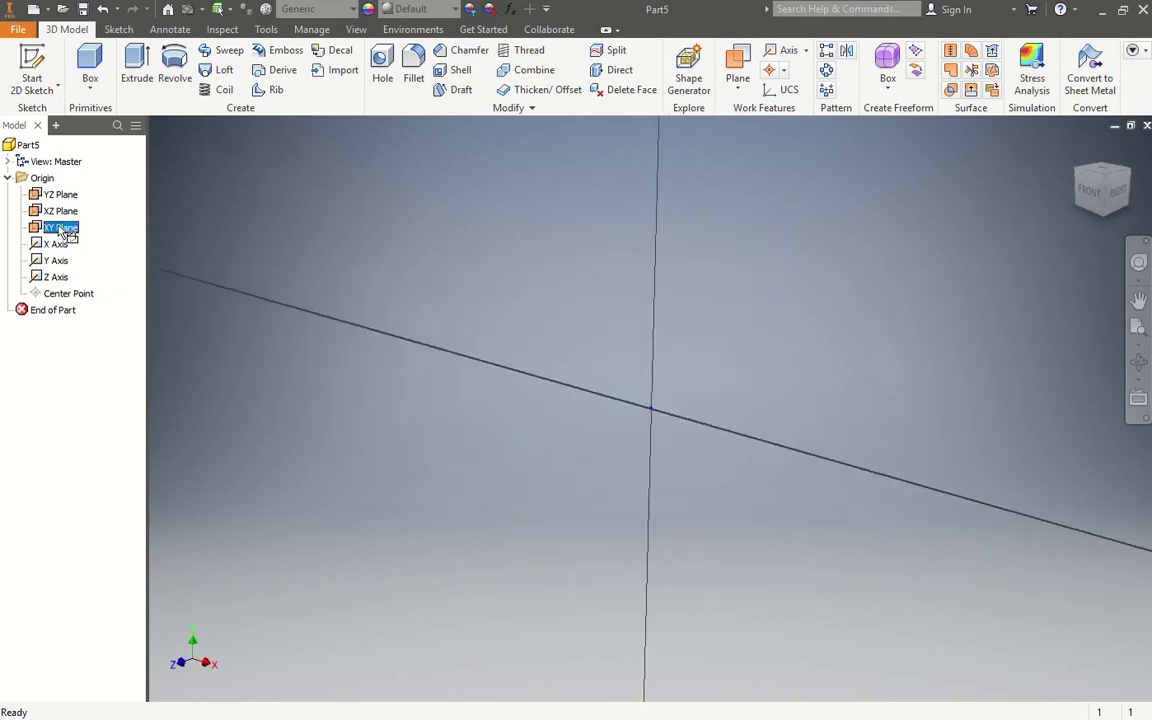
pyautogui.click(651, 409)
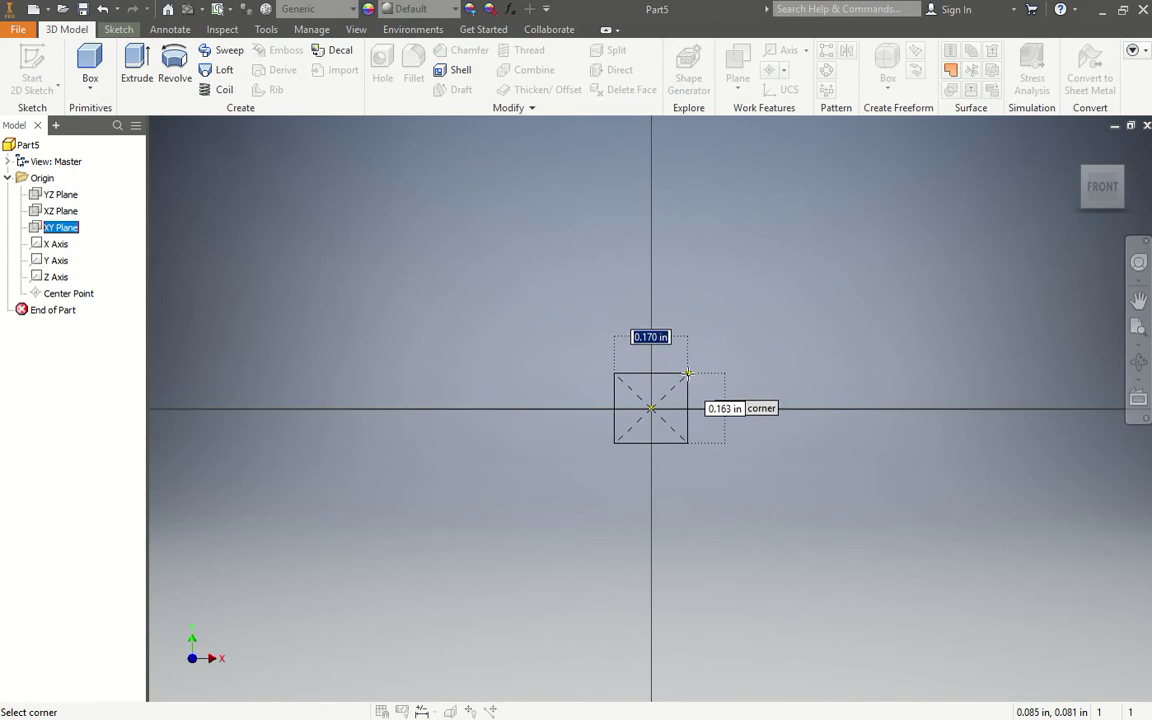
pyautogui.write('.')
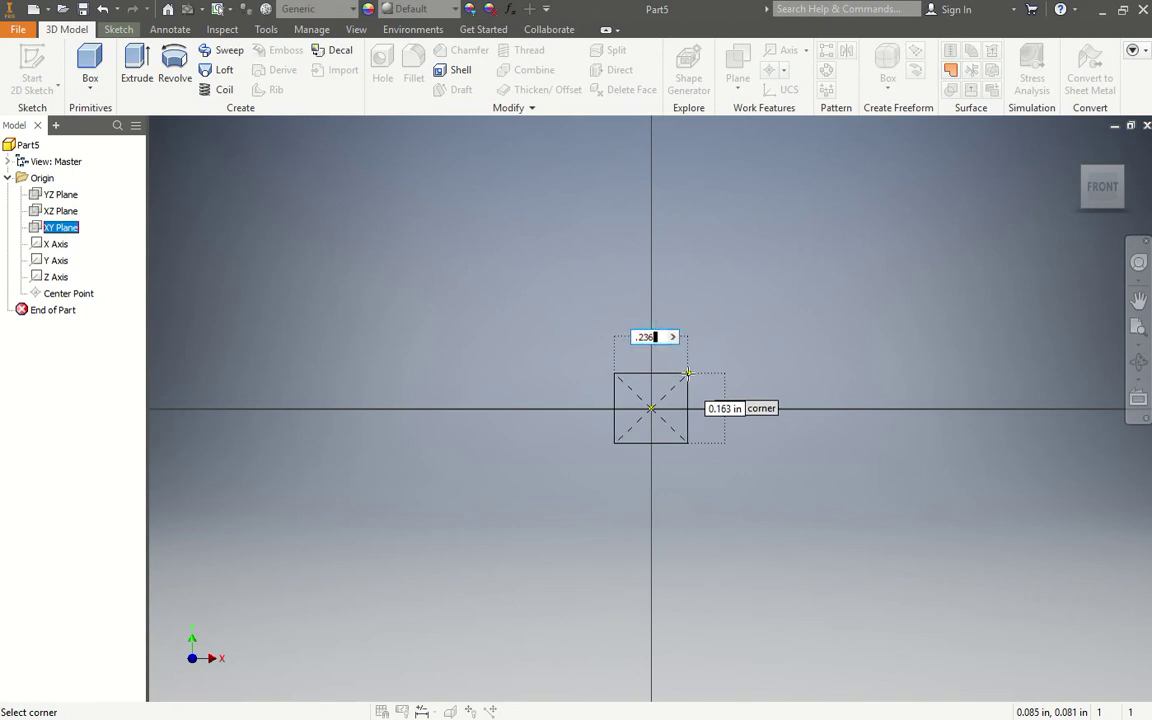
pyautogui.write('236')
pyautogui.press('Tab')
pyautogui.write('.236')
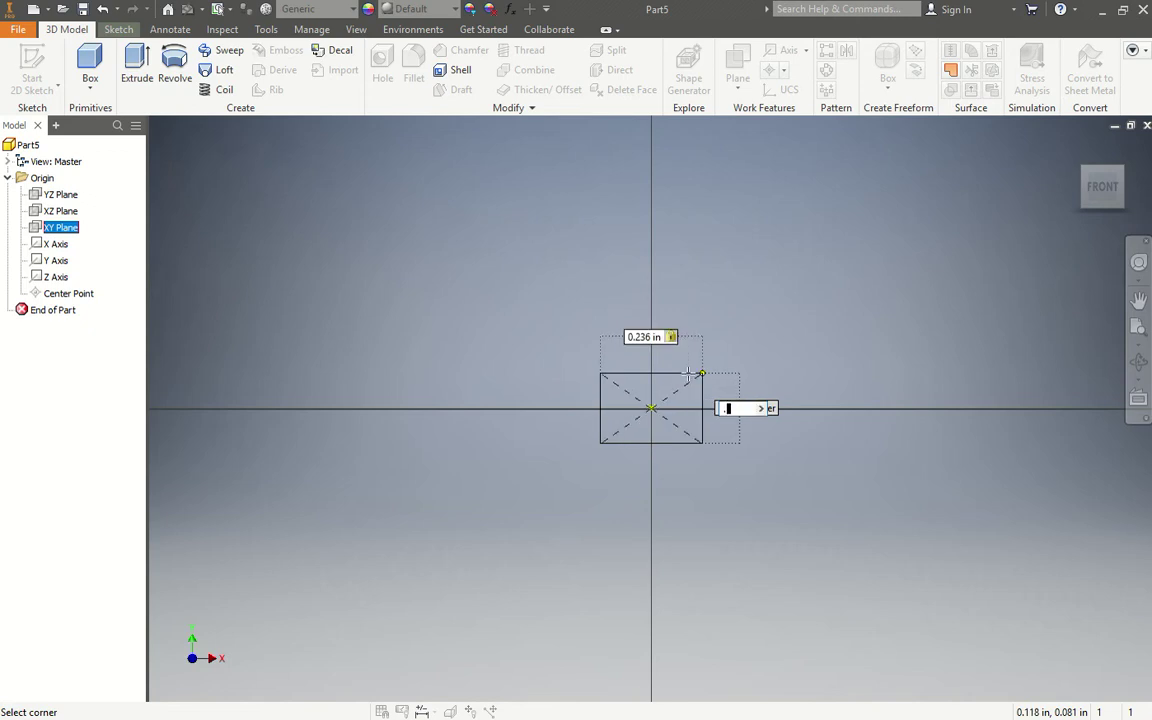
pyautogui.press('Tab')
# Extrude the square profile 1 in, in the flipped direction
pyautogui.press('Return')
pyautogui.press('e')
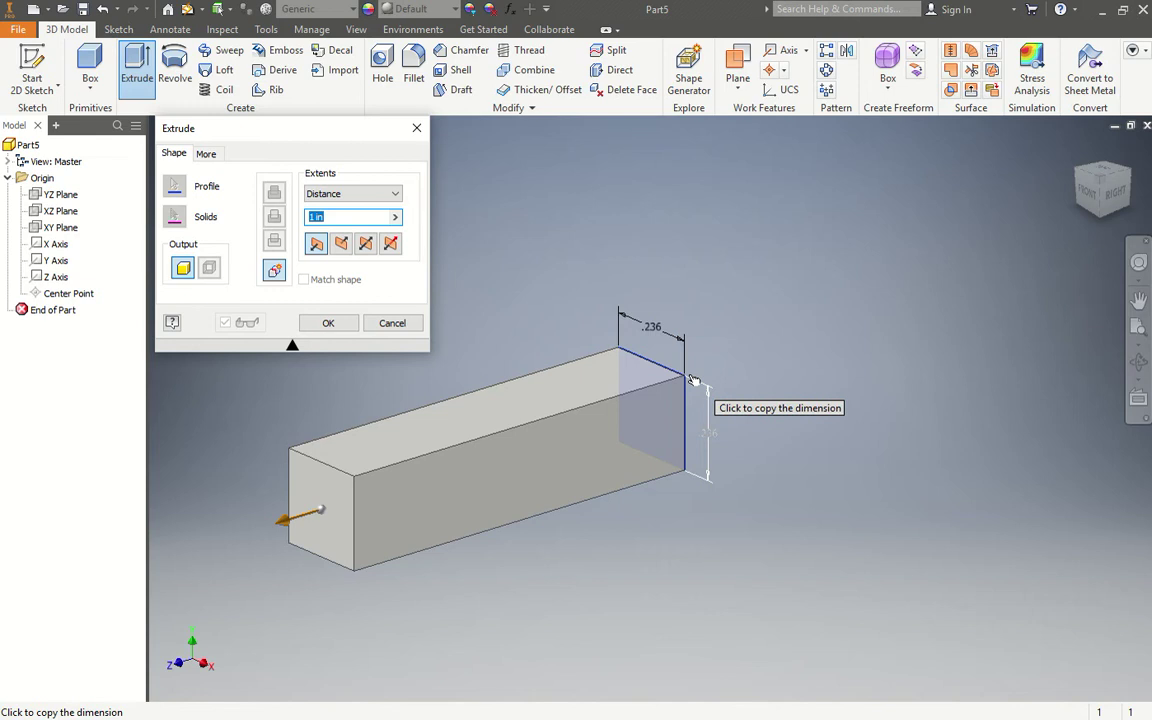
pyautogui.click(340, 246)
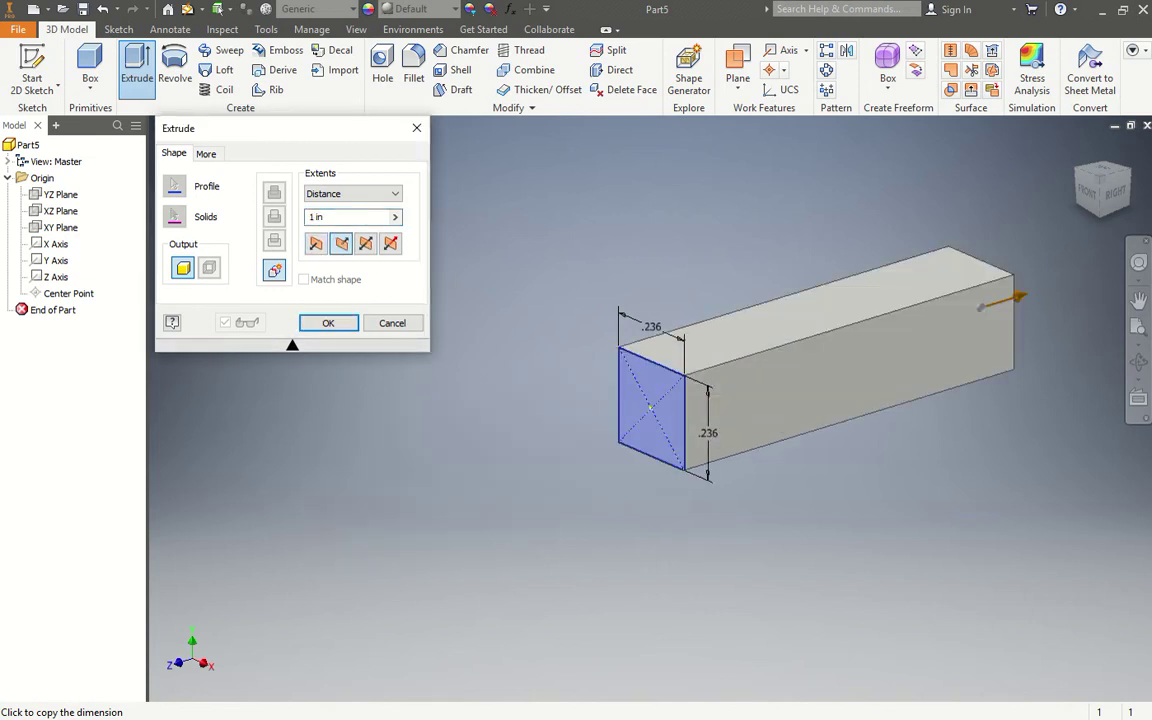
pyautogui.click(324, 218)
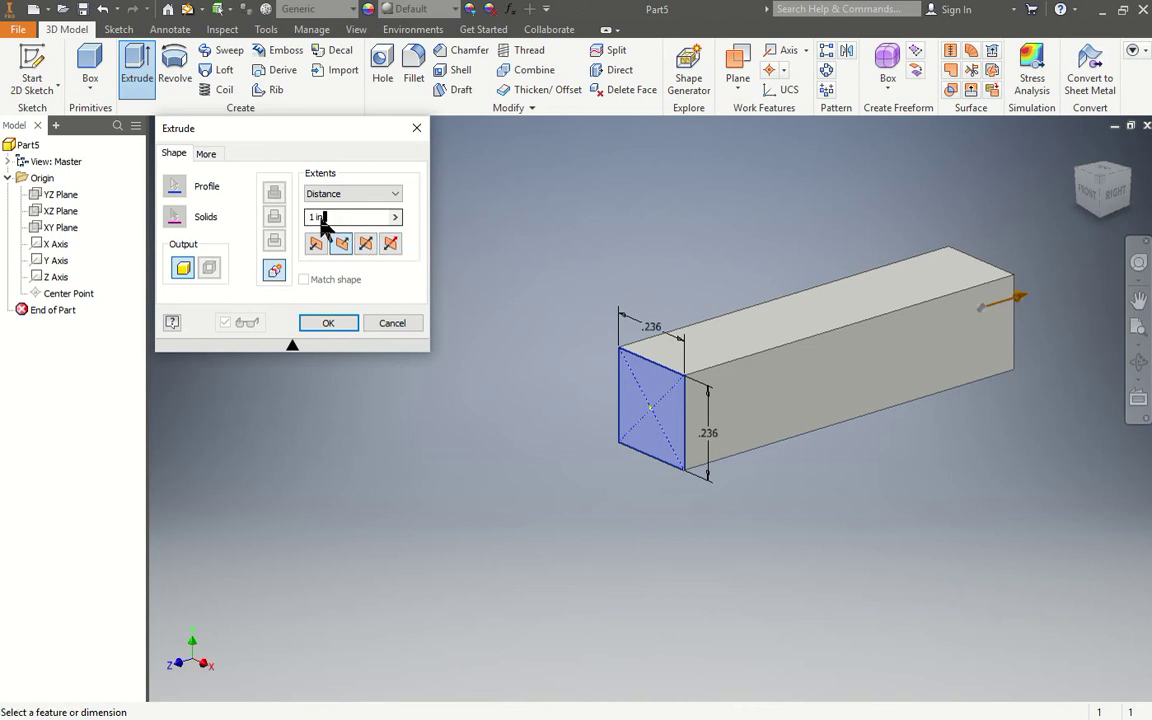
pyautogui.press('Return')
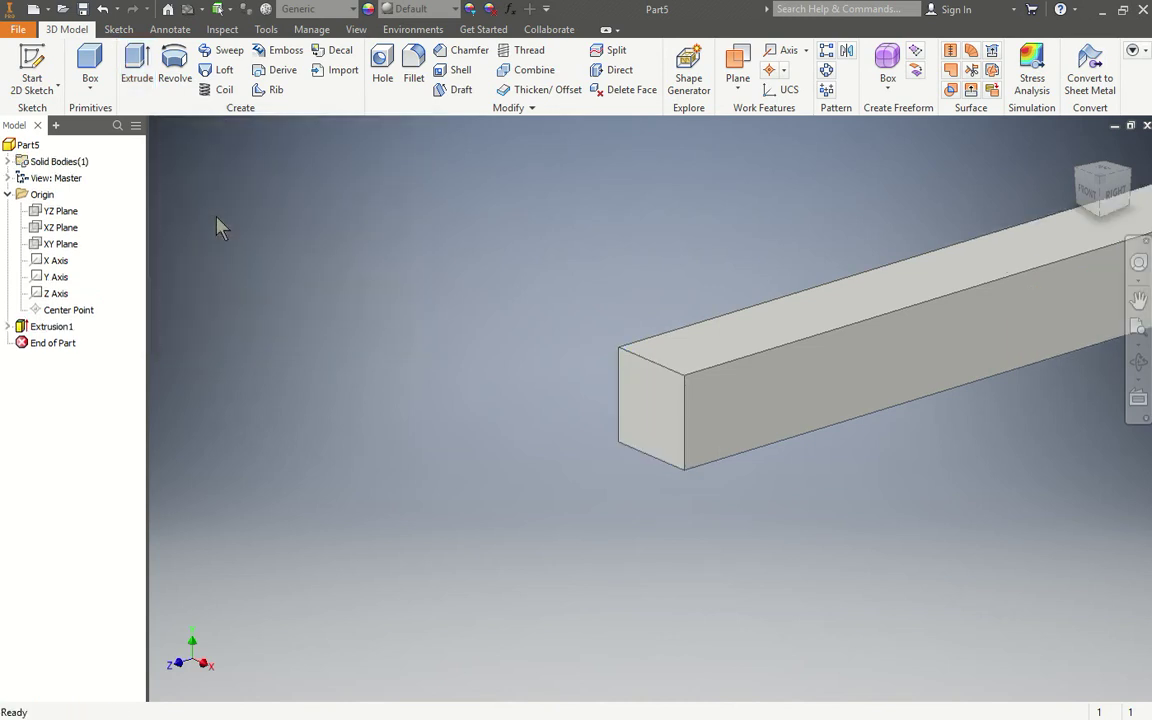
pyautogui.scroll(3, 609, 519)
pyautogui.scroll(-6, 609, 519)
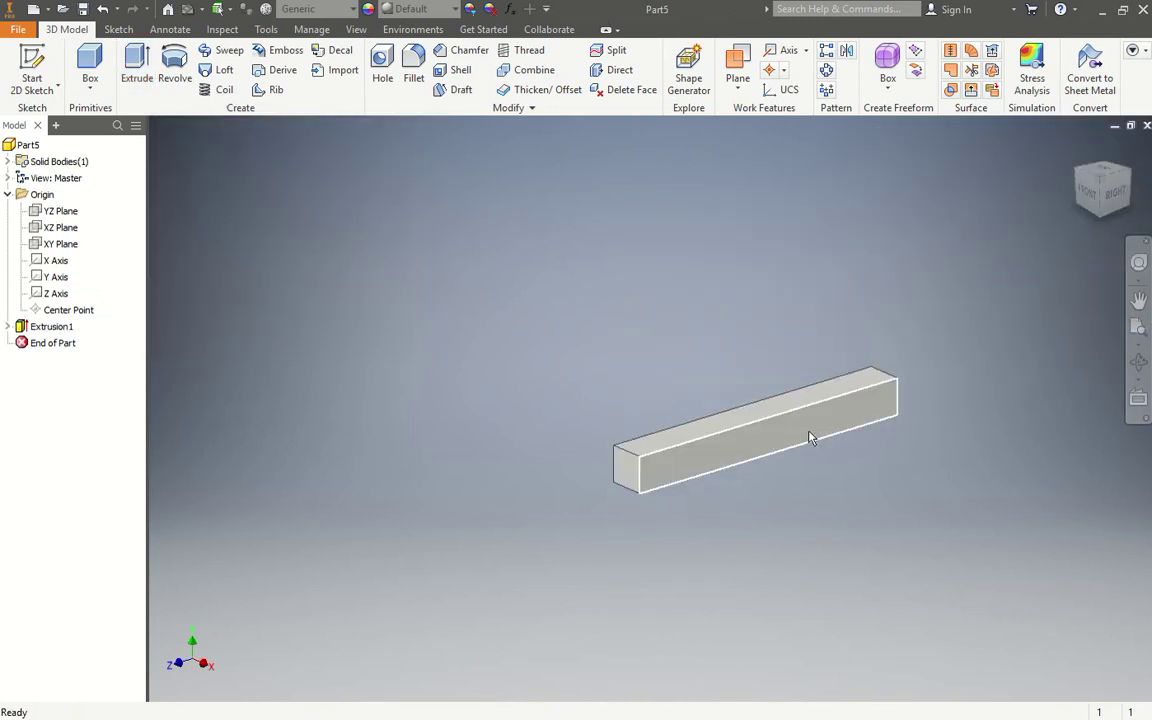
pyautogui.moveTo(838, 470)
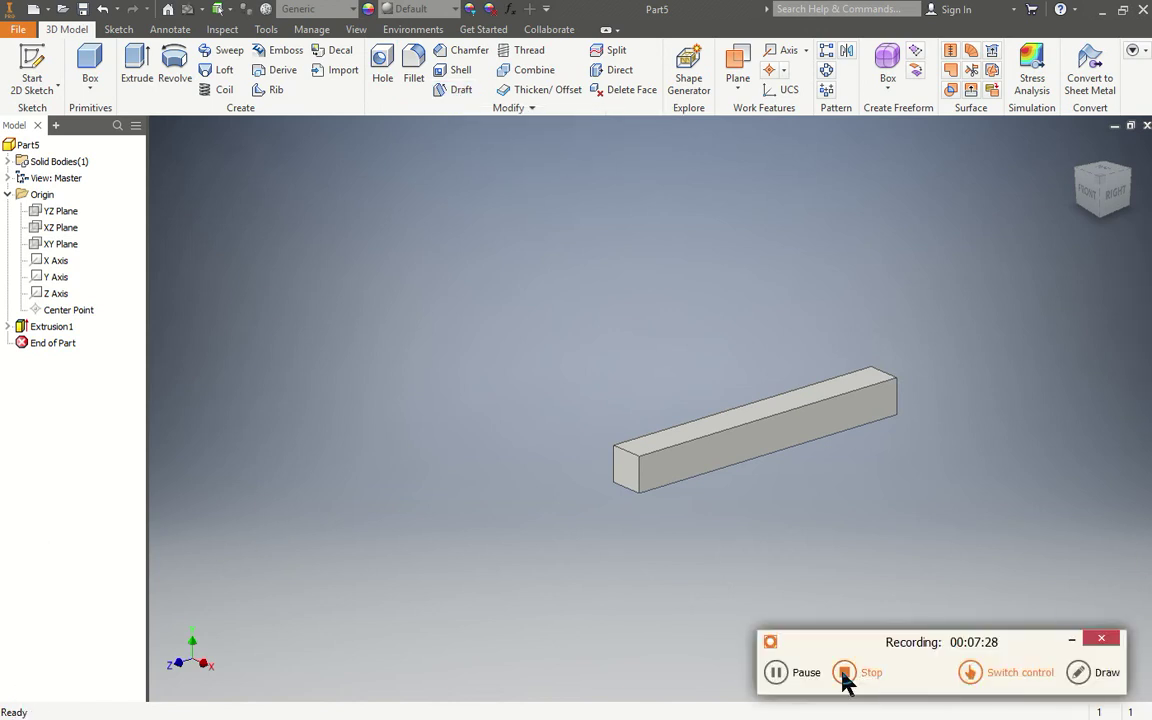
pyautogui.click(843, 672)
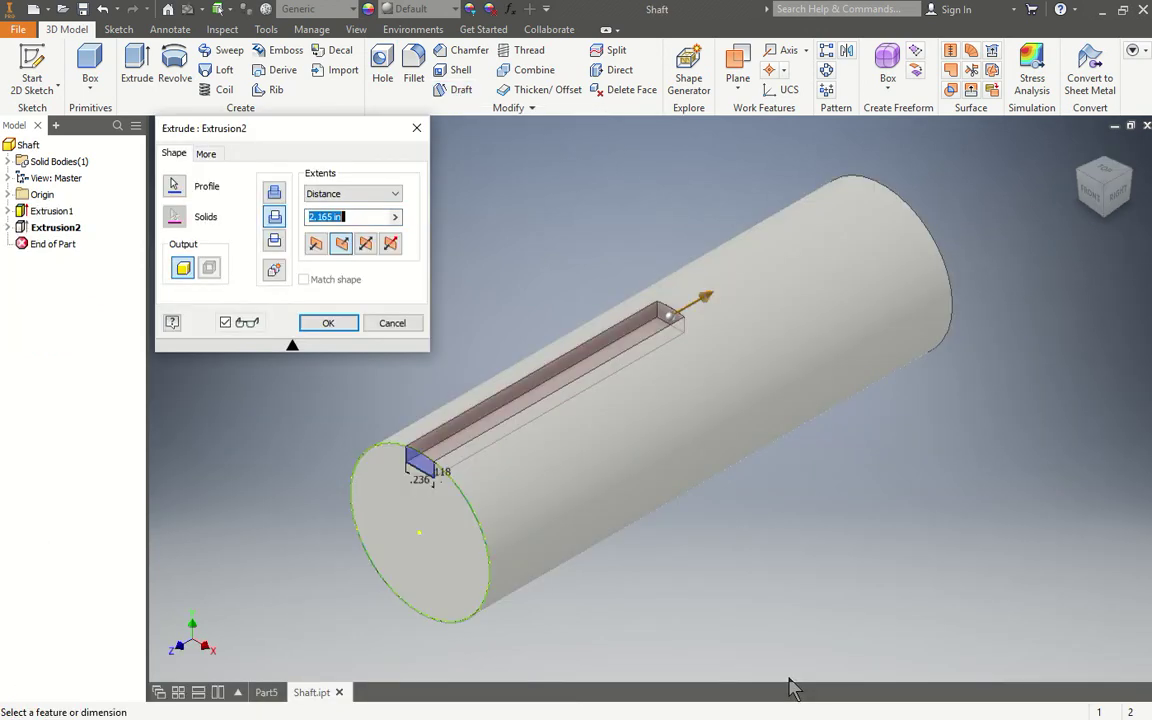
pyautogui.click(392, 326)
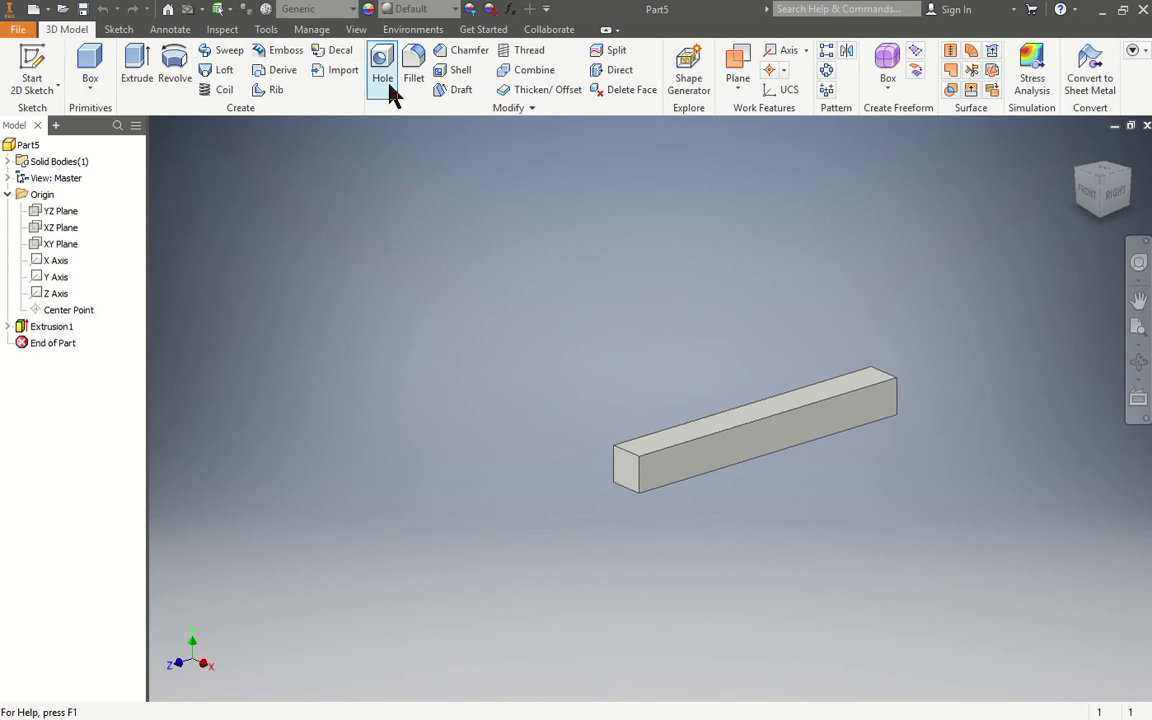
pyautogui.click(462, 92)
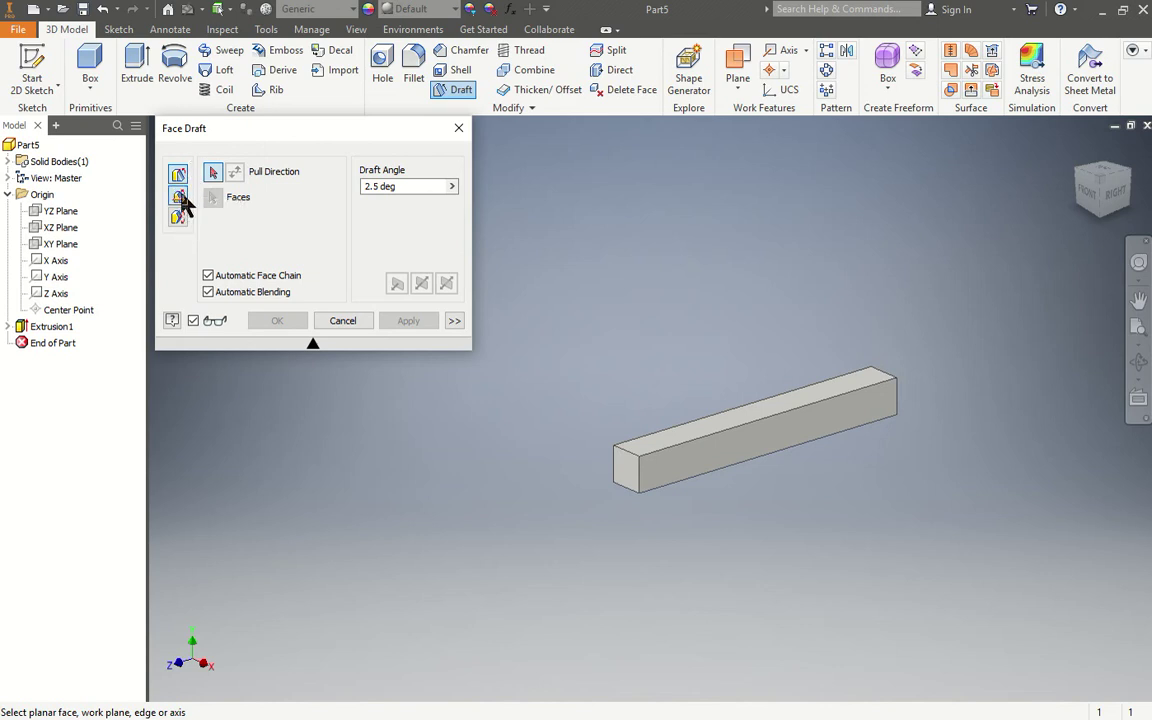
pyautogui.click(177, 197)
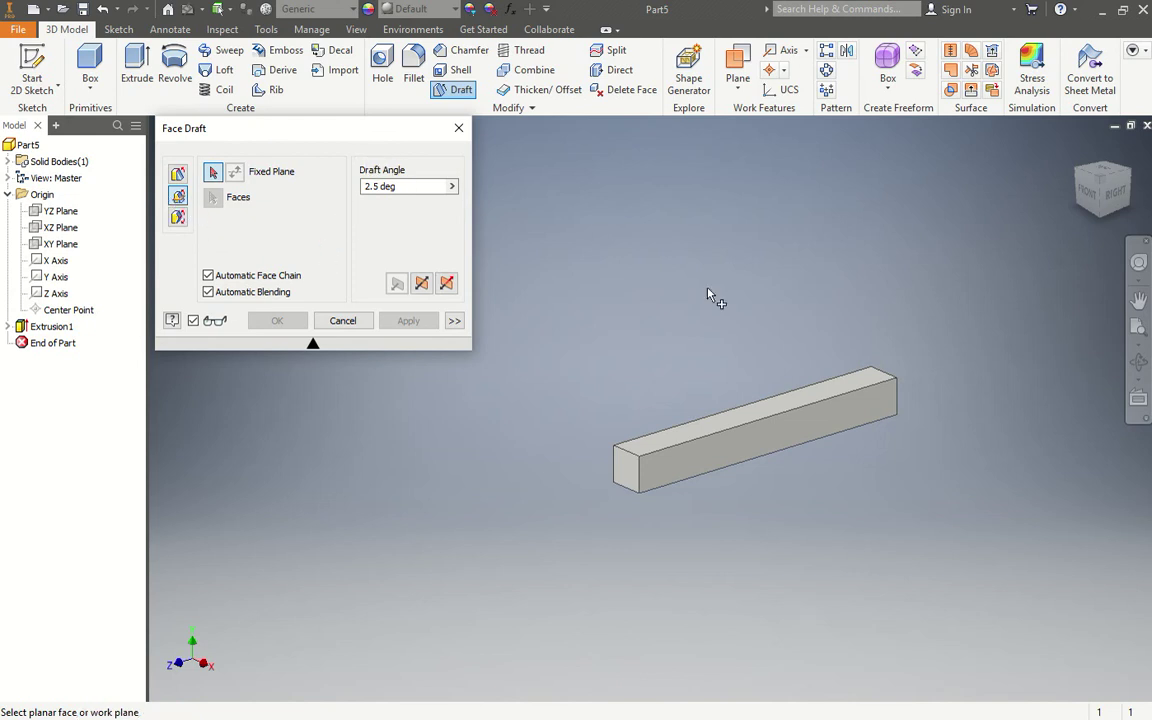
pyautogui.click(773, 416)
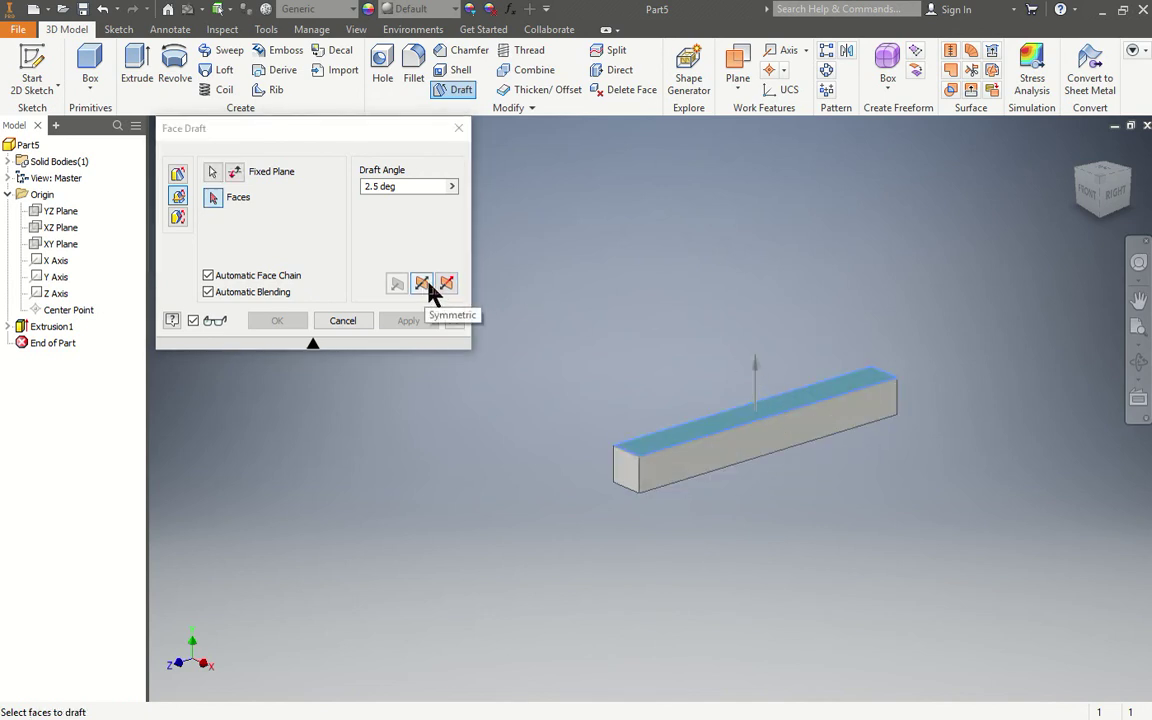
pyautogui.click(235, 173)
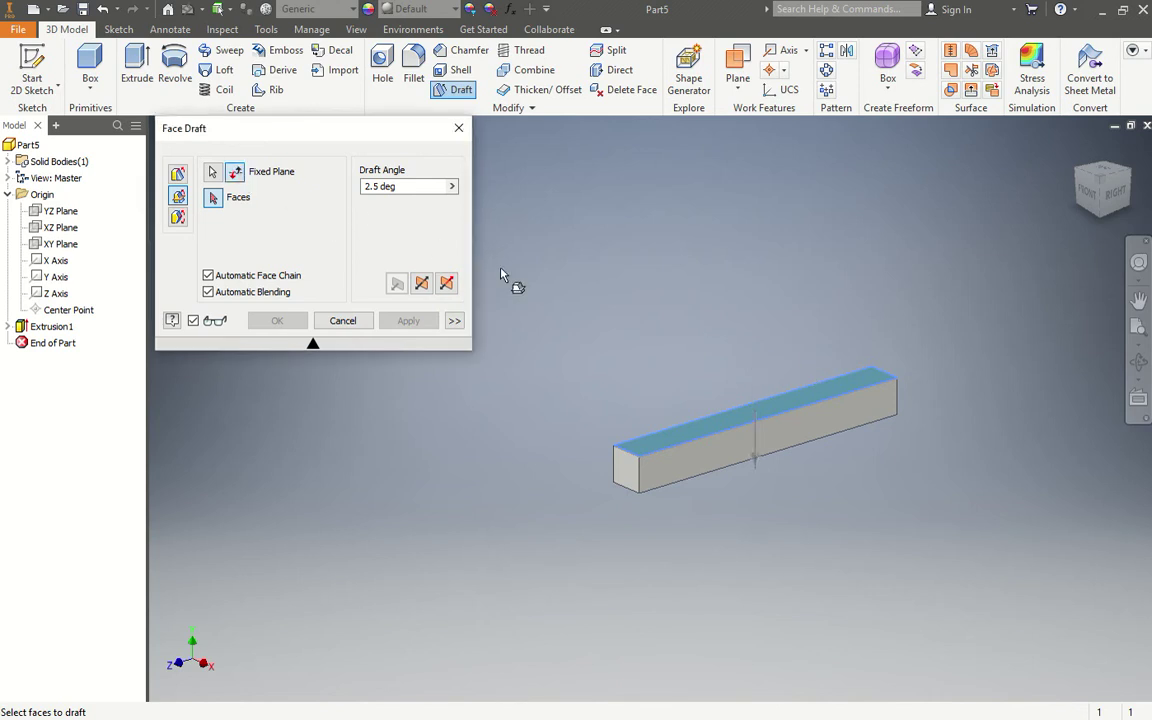
pyautogui.click(1116, 200)
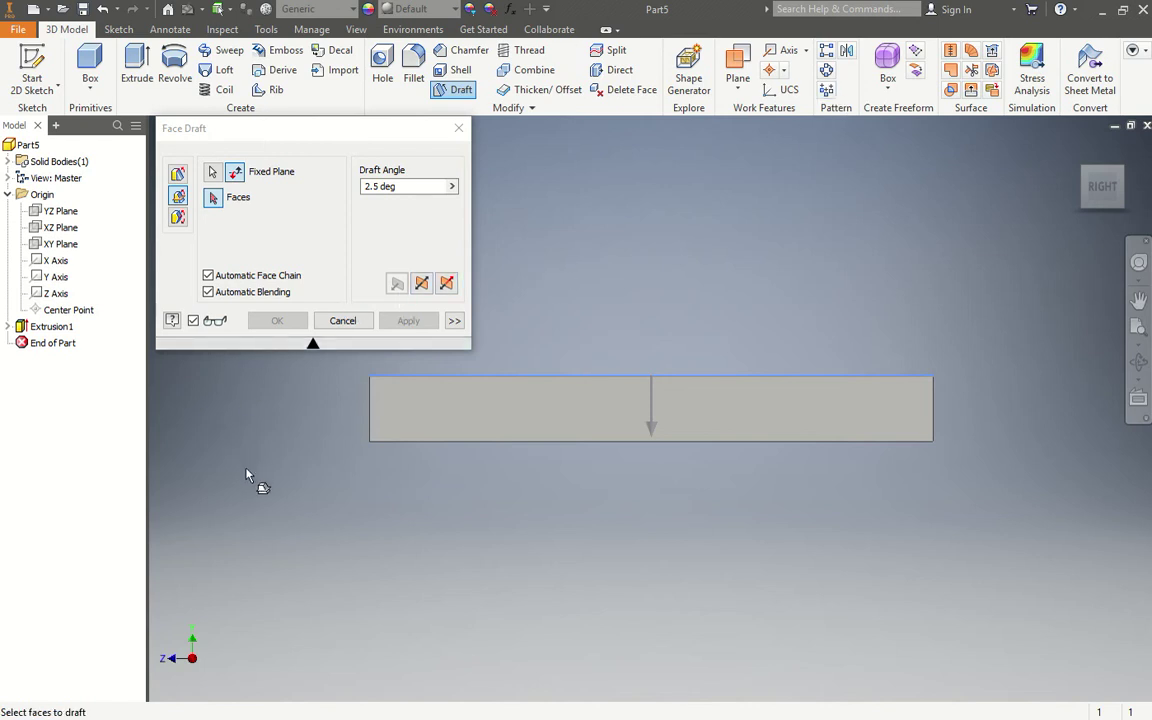
pyautogui.press('F6')
pyautogui.click(211, 199)
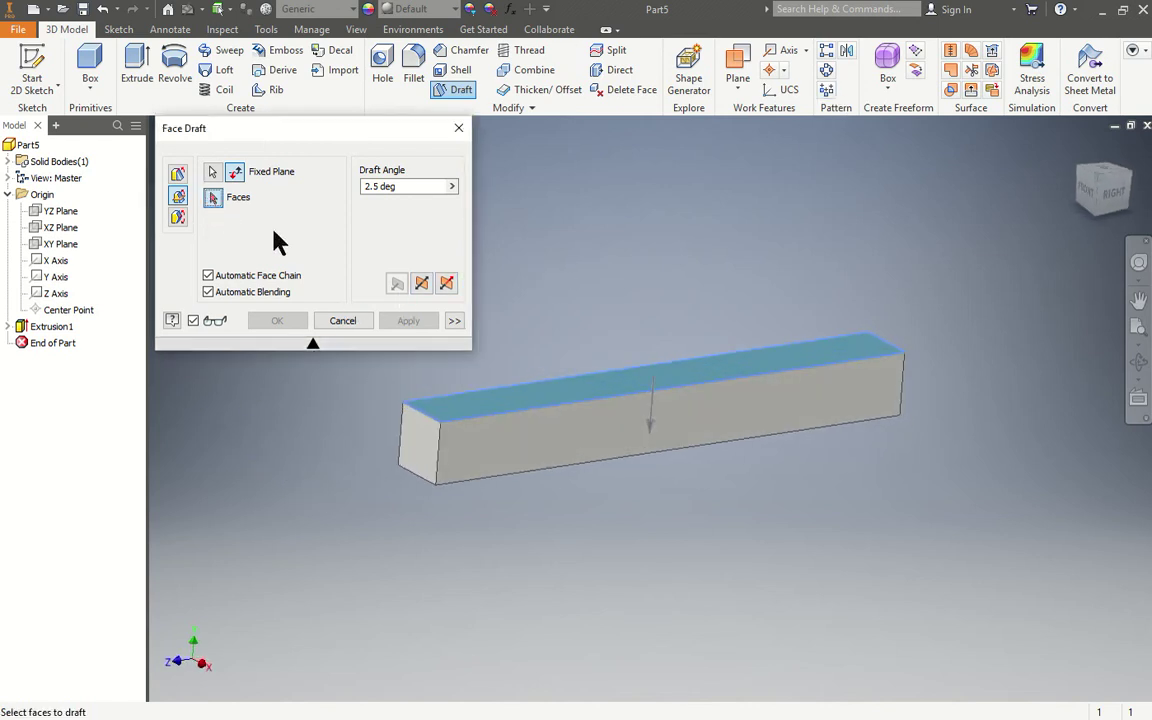
pyautogui.click(211, 173)
pyautogui.click(425, 455)
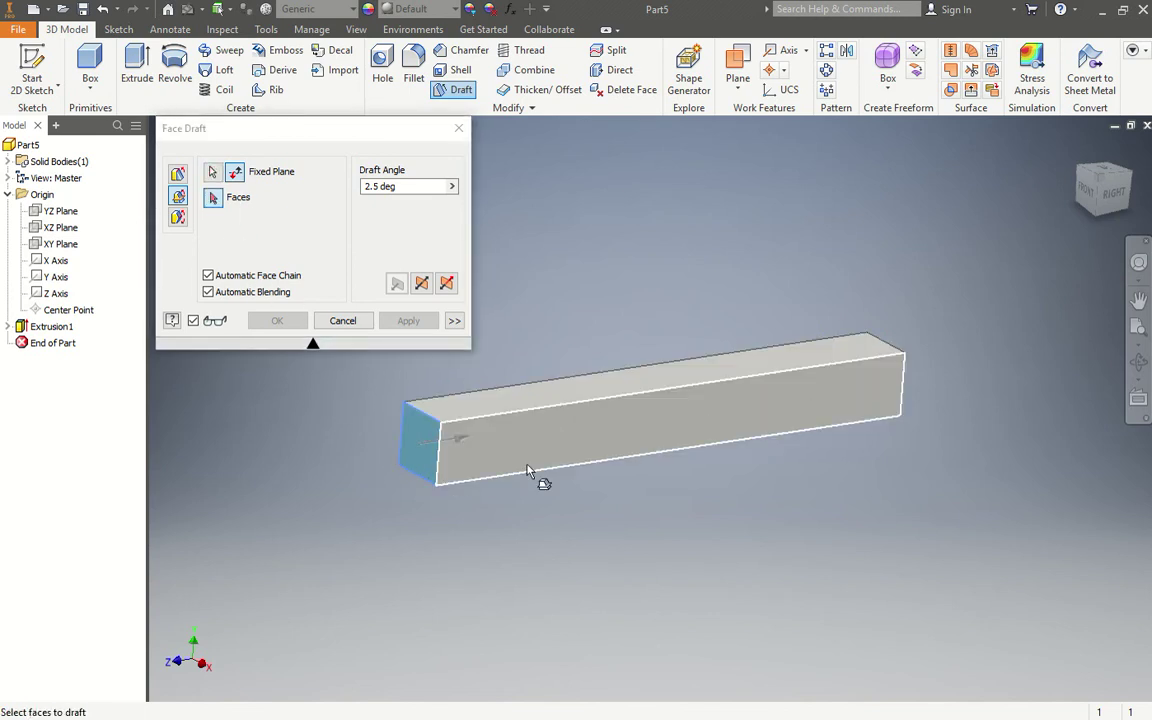
pyautogui.click(213, 175)
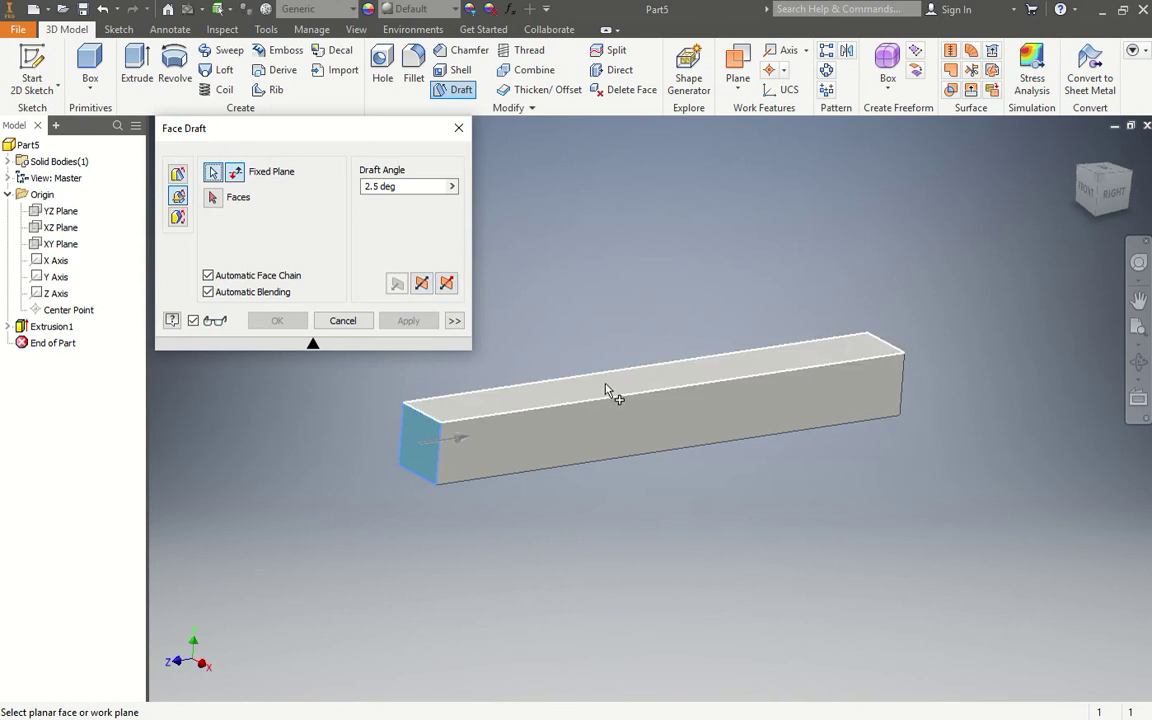
pyautogui.click(612, 390)
pyautogui.click(222, 197)
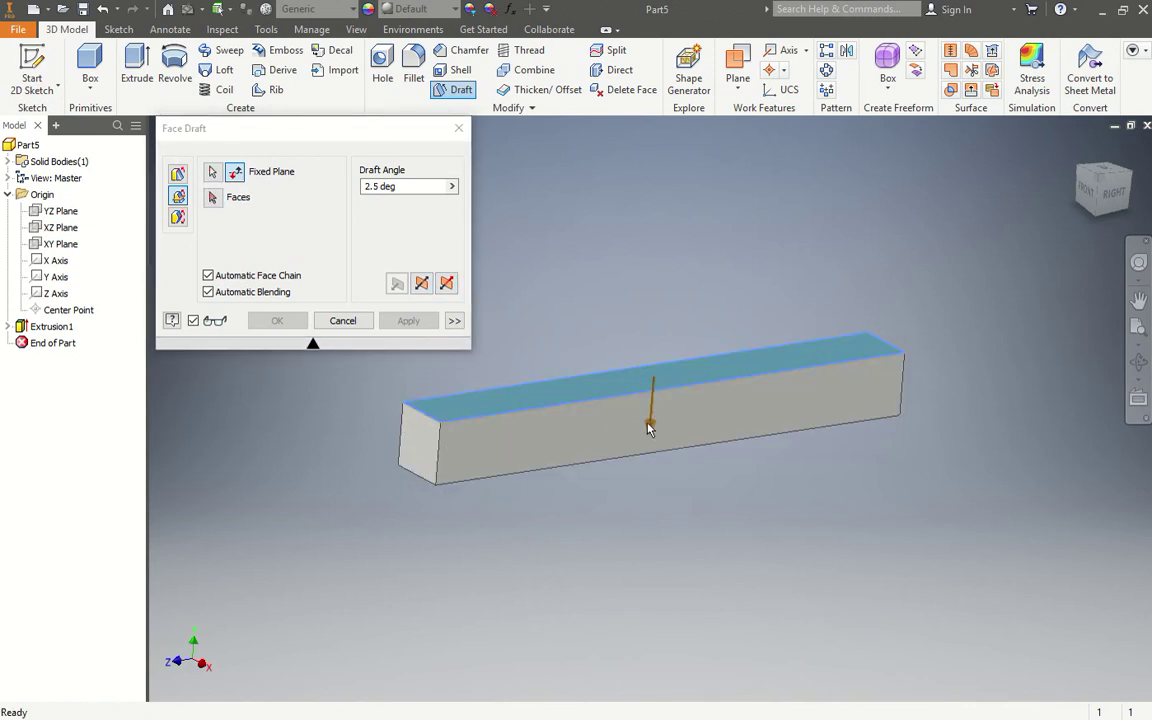
pyautogui.click(459, 128)
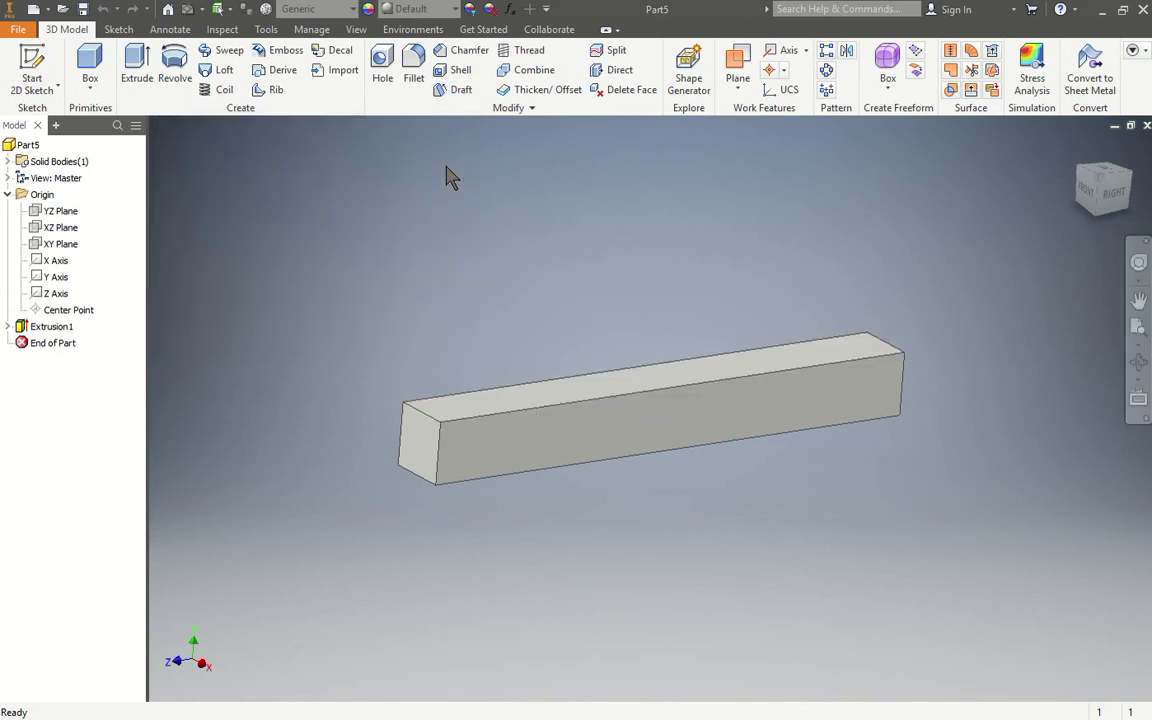
# Add a 2.5° face draft sloping the bar's top face downward, fixed at its near end face
pyautogui.click(1112, 192)
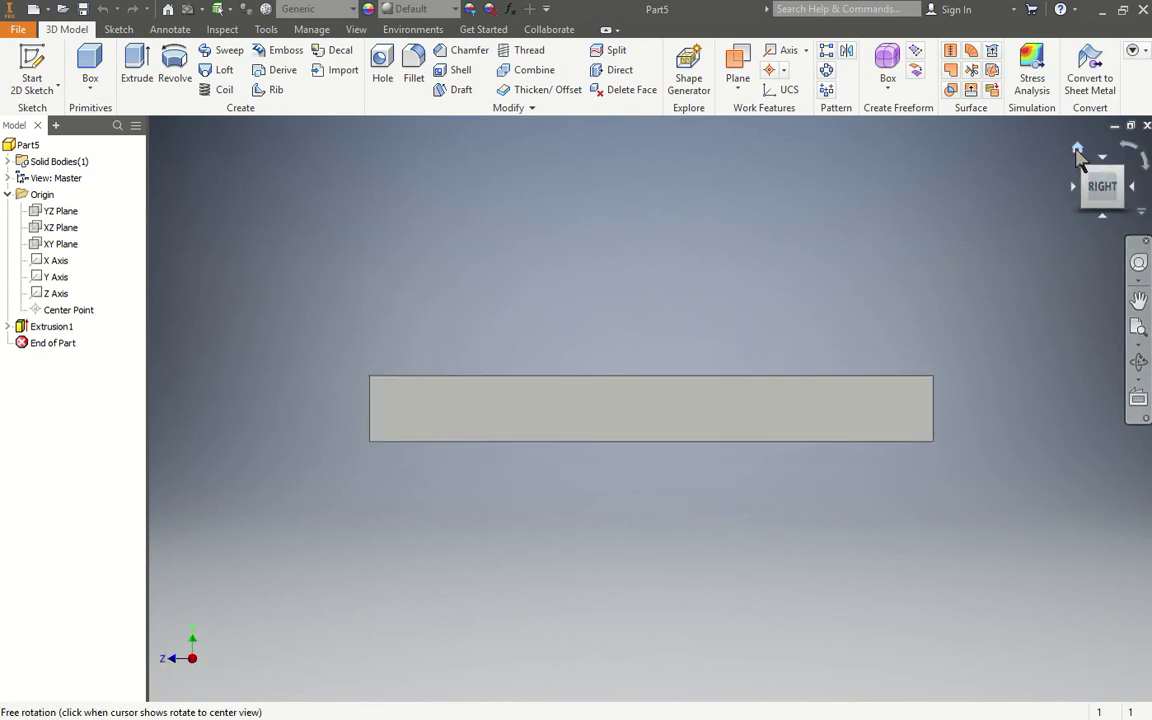
pyautogui.click(1077, 147)
pyautogui.click(458, 90)
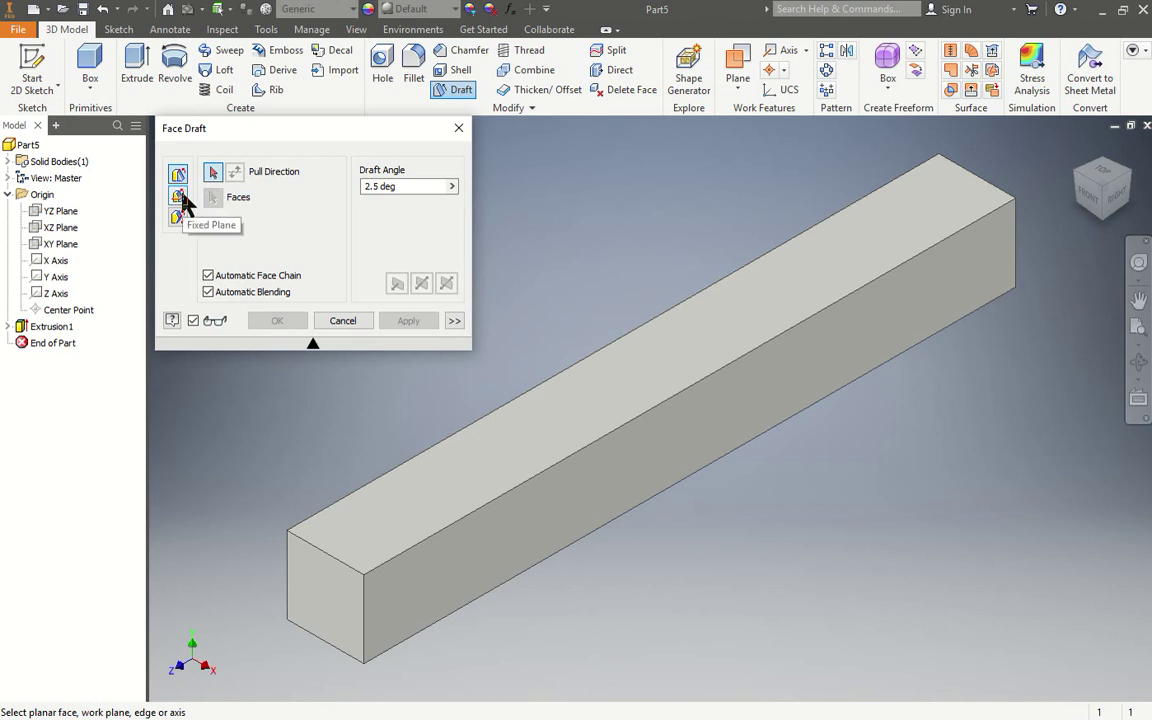
pyautogui.click(178, 196)
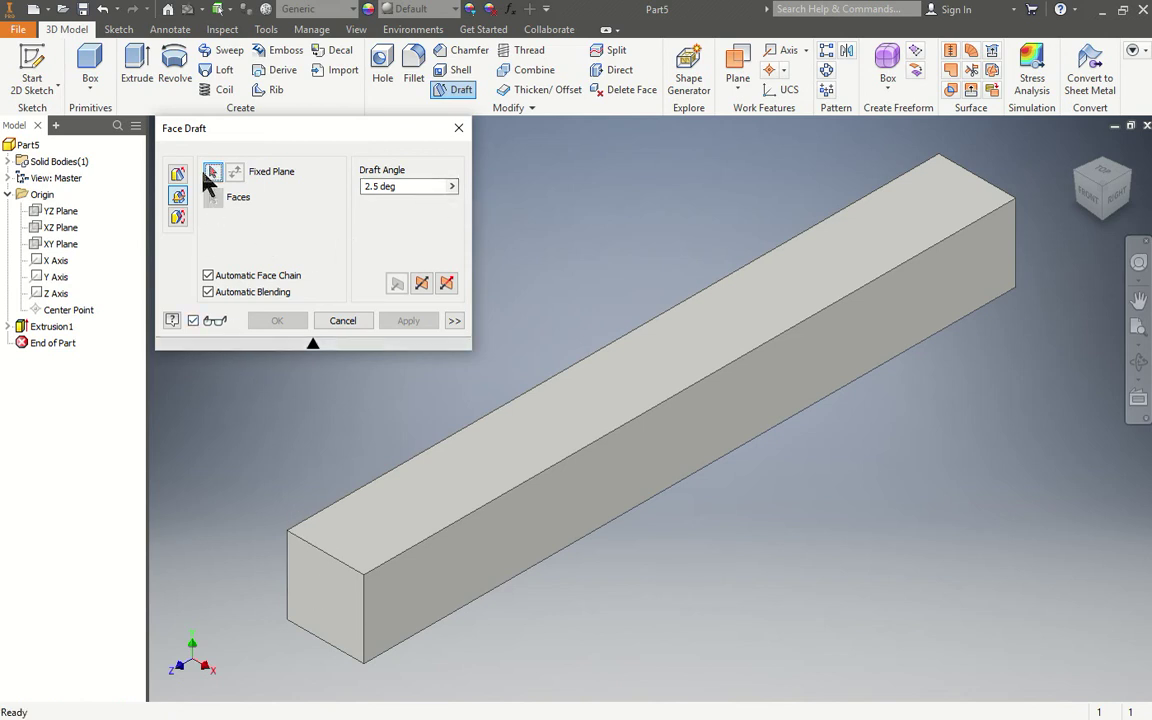
pyautogui.click(318, 594)
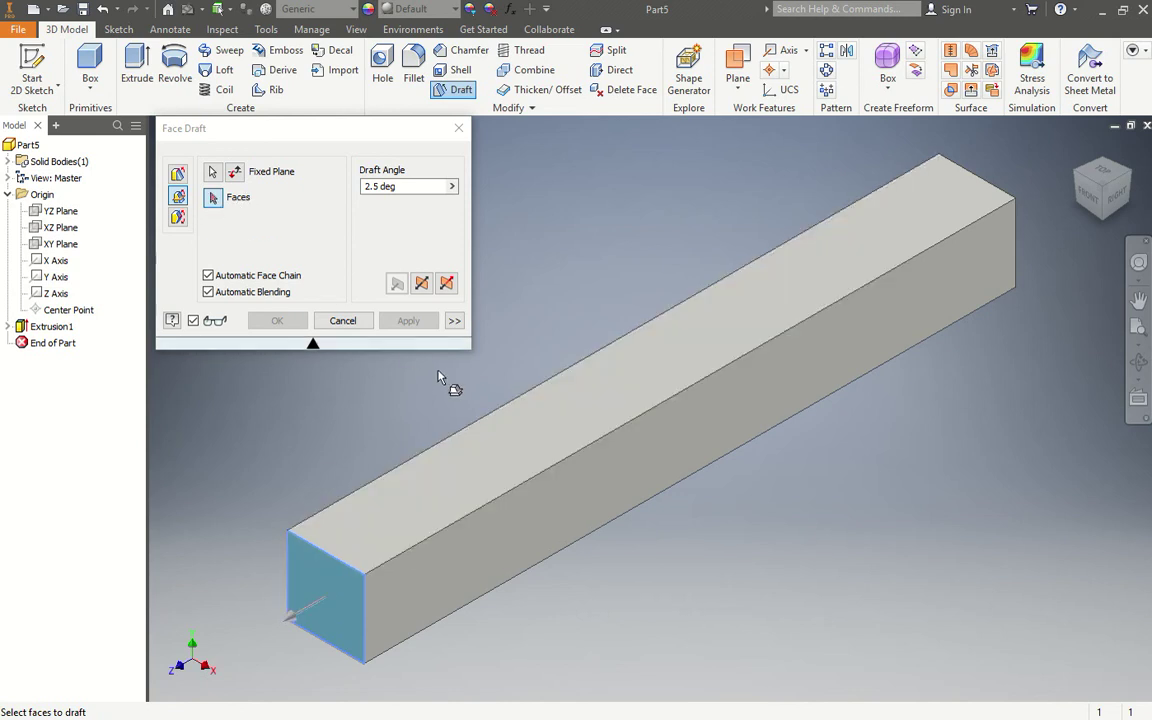
pyautogui.click(790, 314)
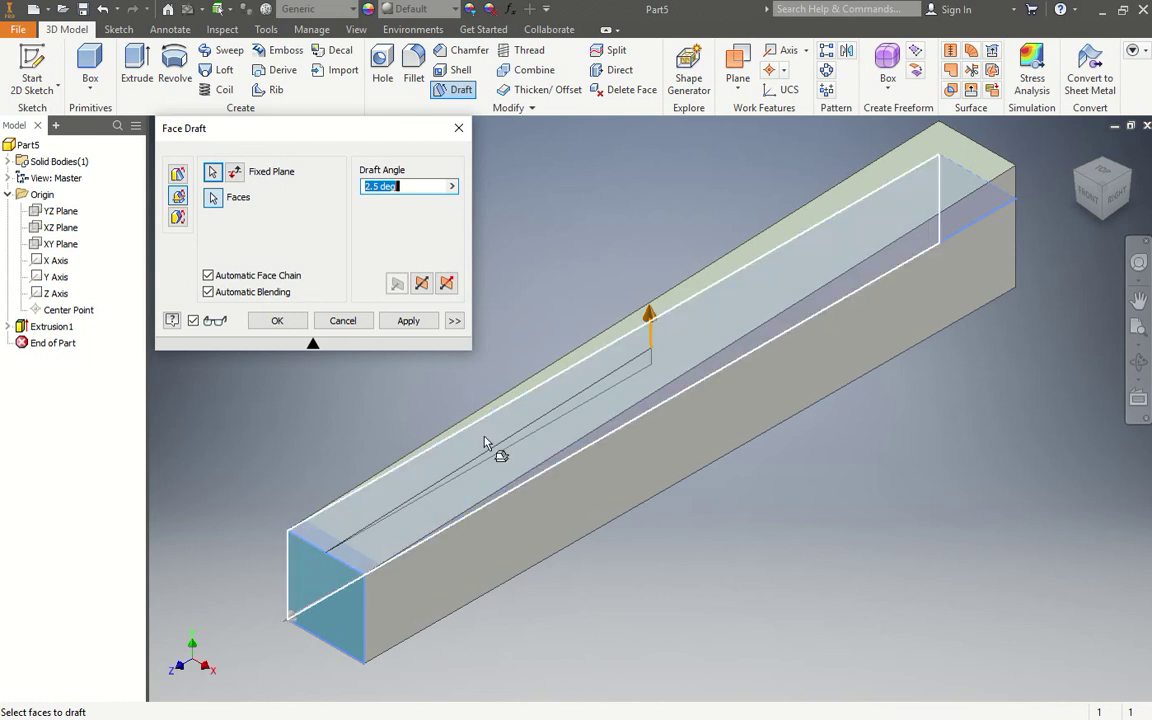
pyautogui.click(300, 612)
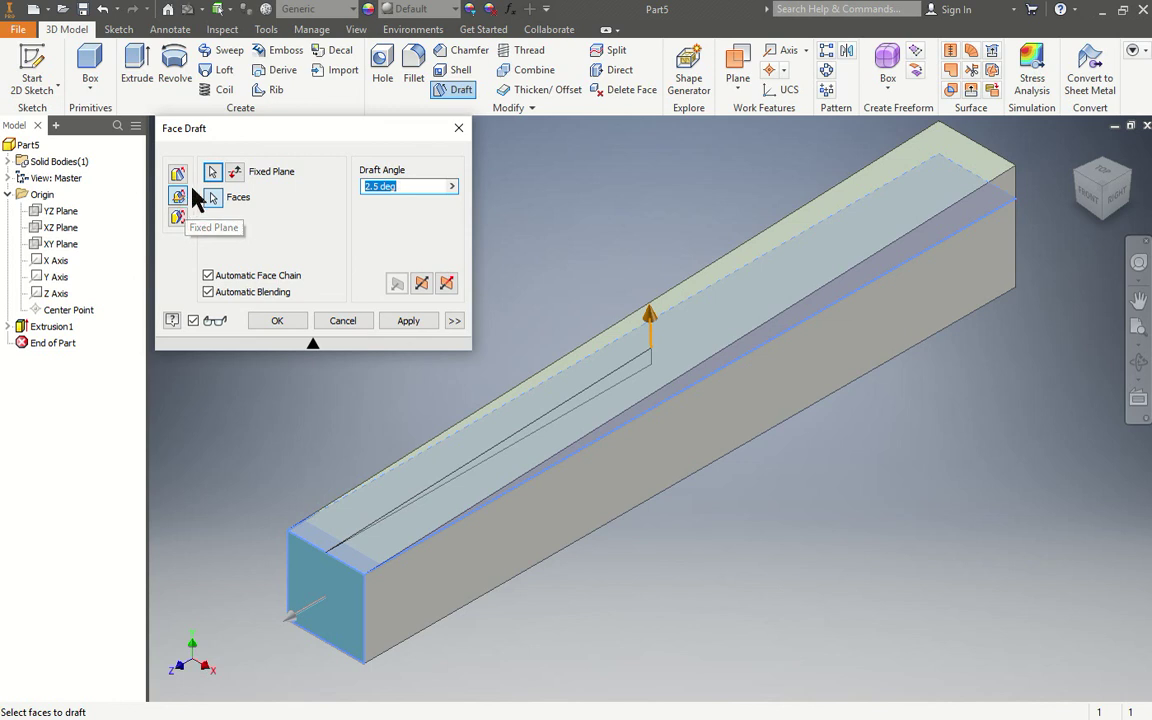
pyautogui.click(318, 605)
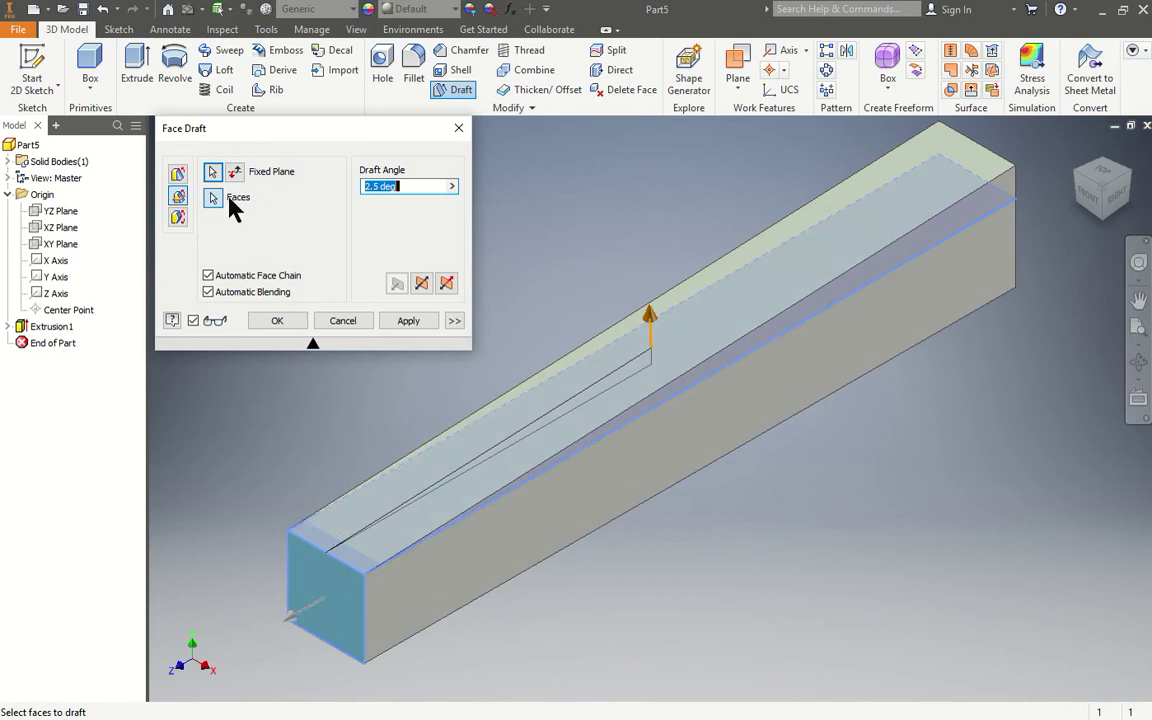
pyautogui.click(1113, 195)
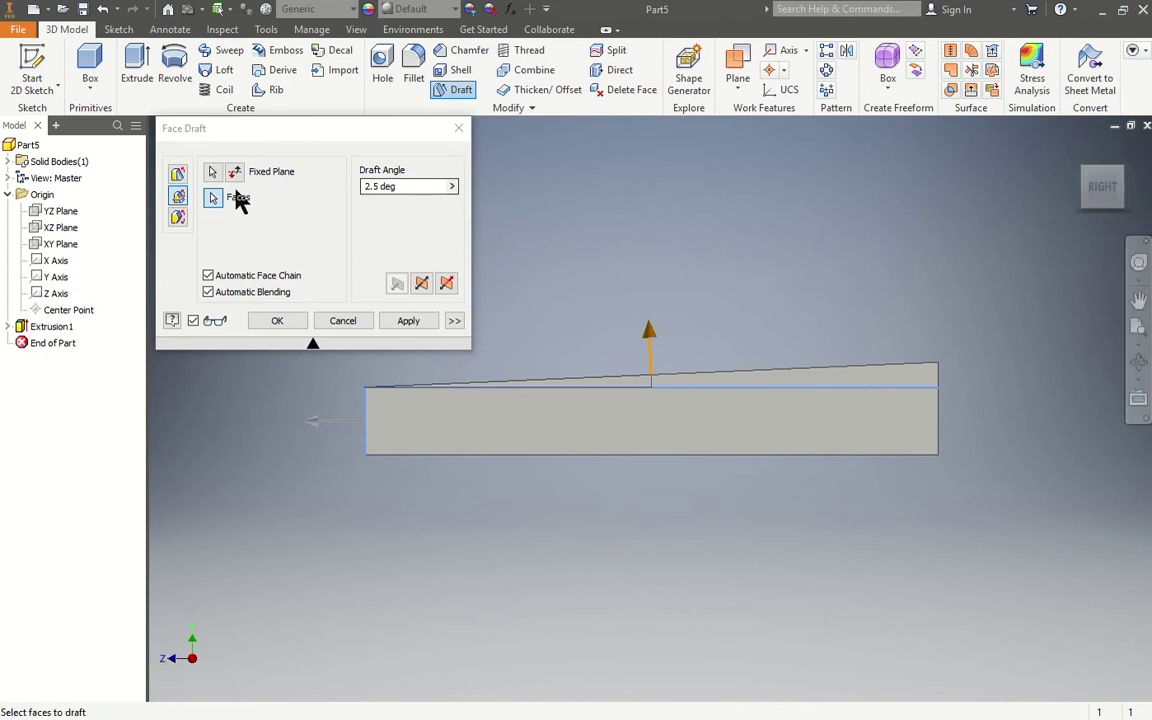
pyautogui.click(235, 174)
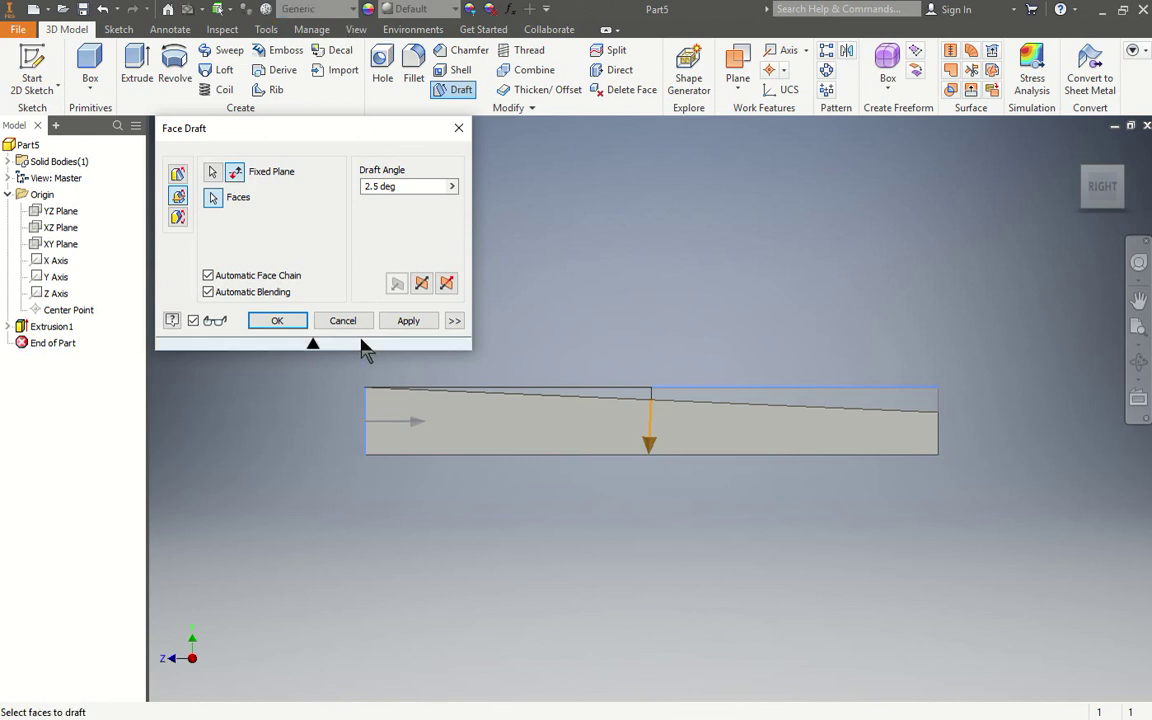
pyautogui.click(277, 320)
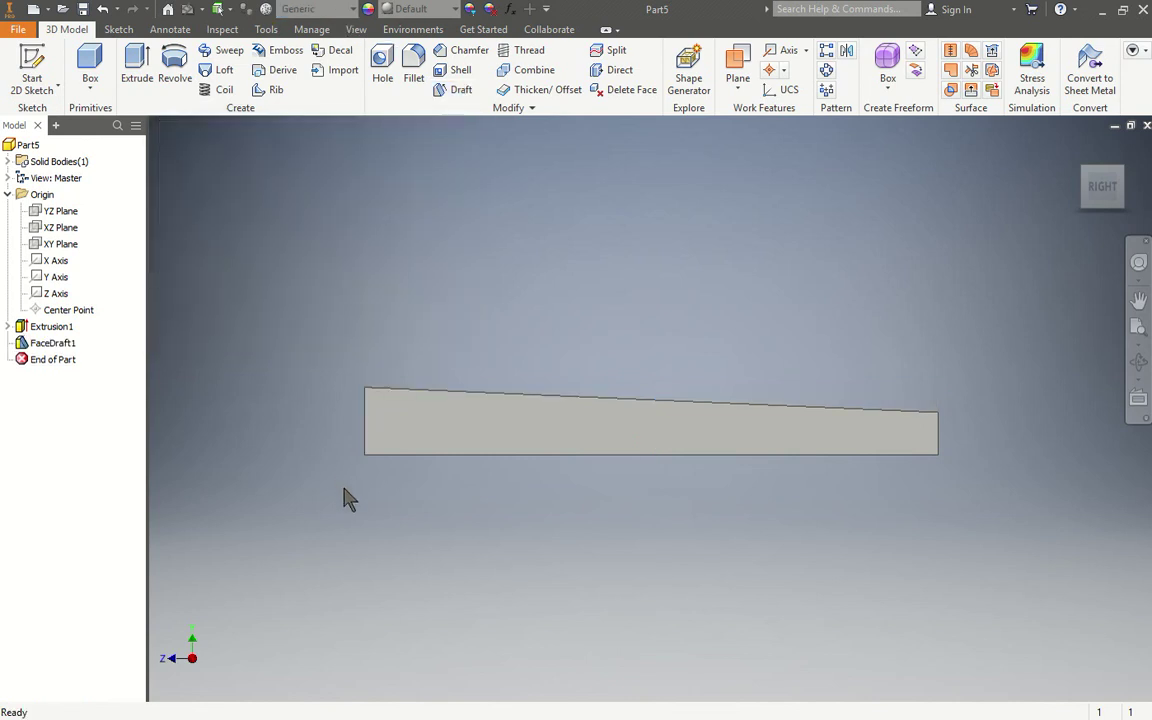
# Edit FaceDraft1, type 1 as the draft angle, and check the taper from the side
pyautogui.keyDown('shift'); pyautogui.moveTo(344, 496); pyautogui.dragTo(431, 531, button='middle'); pyautogui.keyUp('shift')
pyautogui.press('F5')
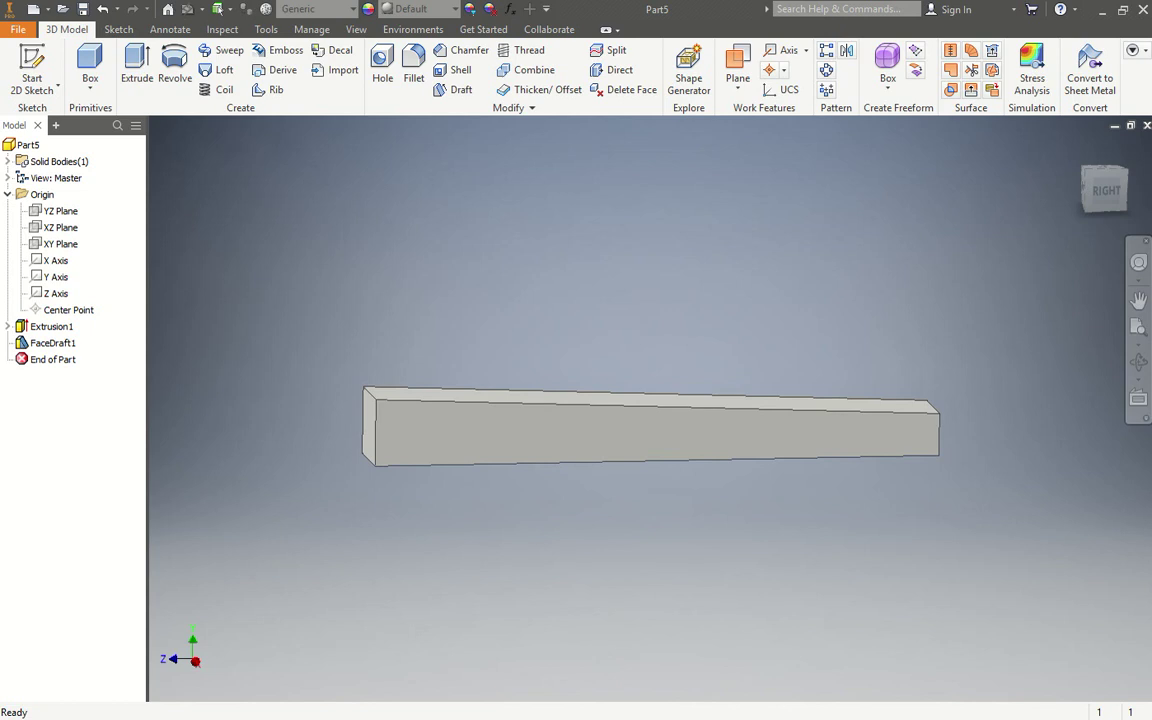
pyautogui.rightClick(58, 344)
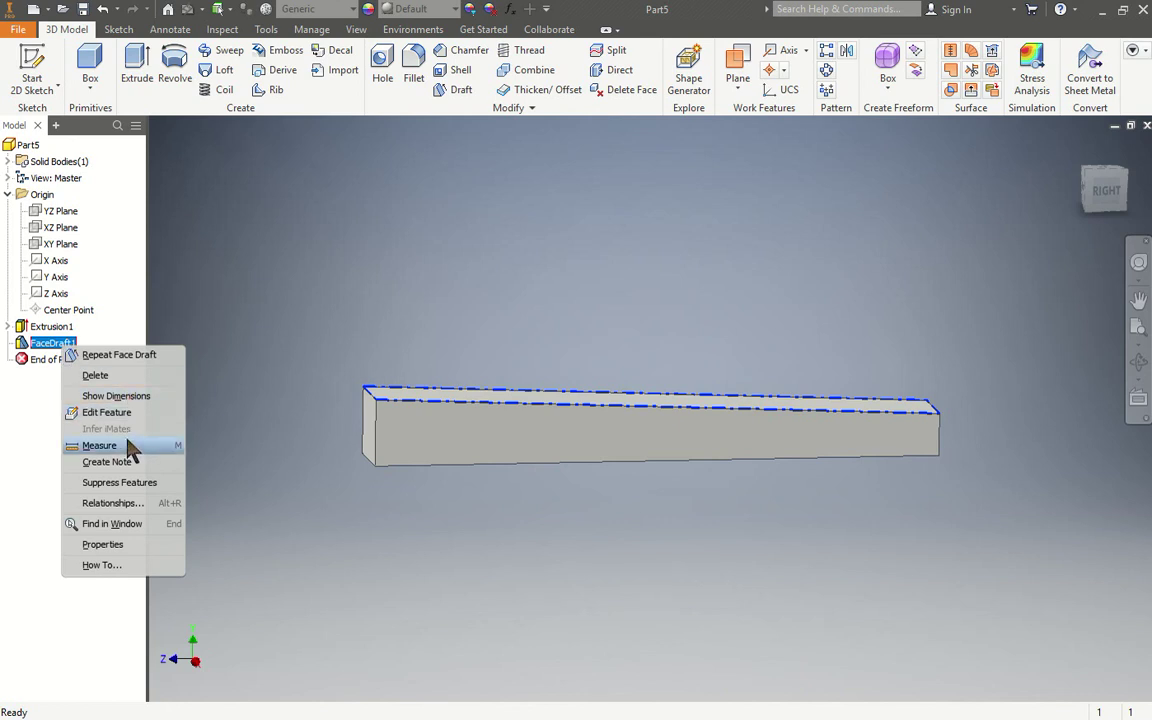
pyautogui.click(100, 413)
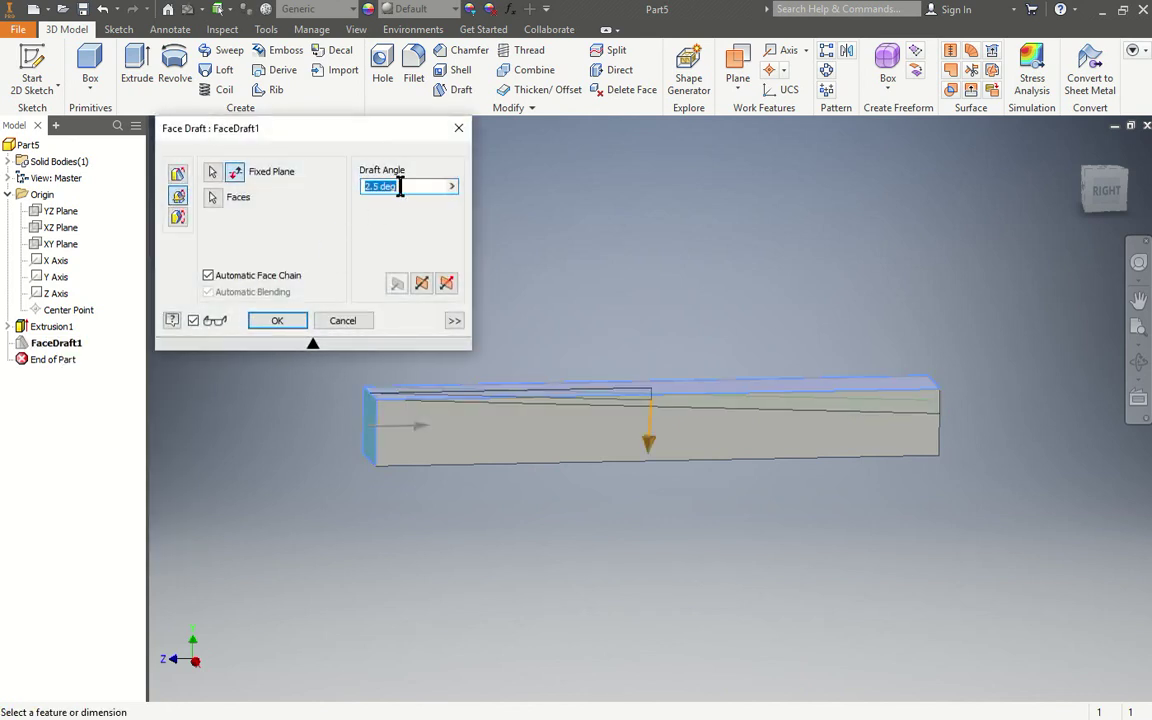
pyautogui.write('1')
pyautogui.press('Return')
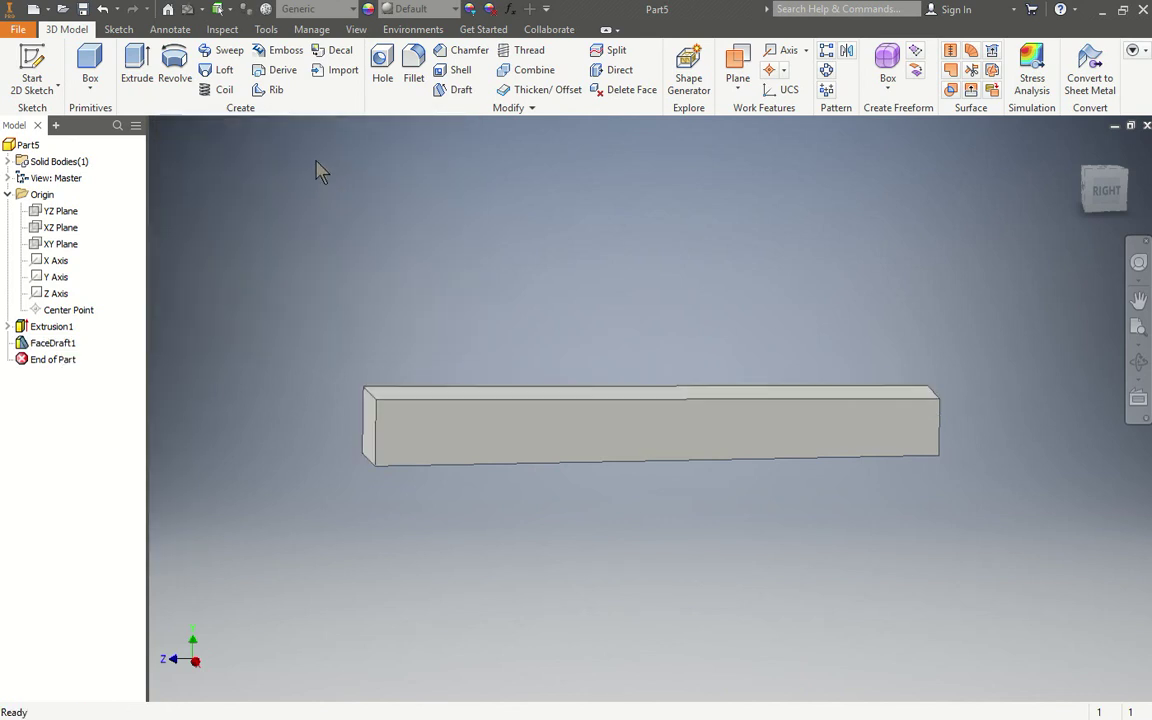
pyautogui.click(1102, 190)
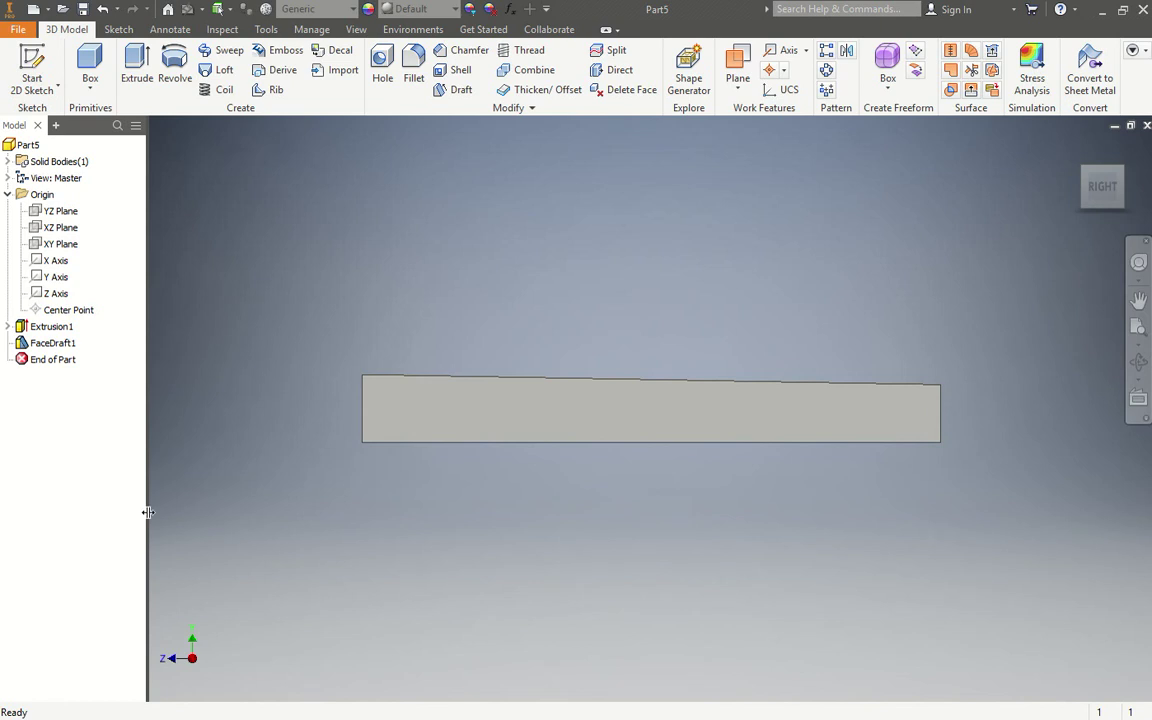
pyautogui.keyDown('shift'); pyautogui.moveTo(150, 512); pyautogui.dragTo(203, 553, button='middle'); pyautogui.keyUp('shift')
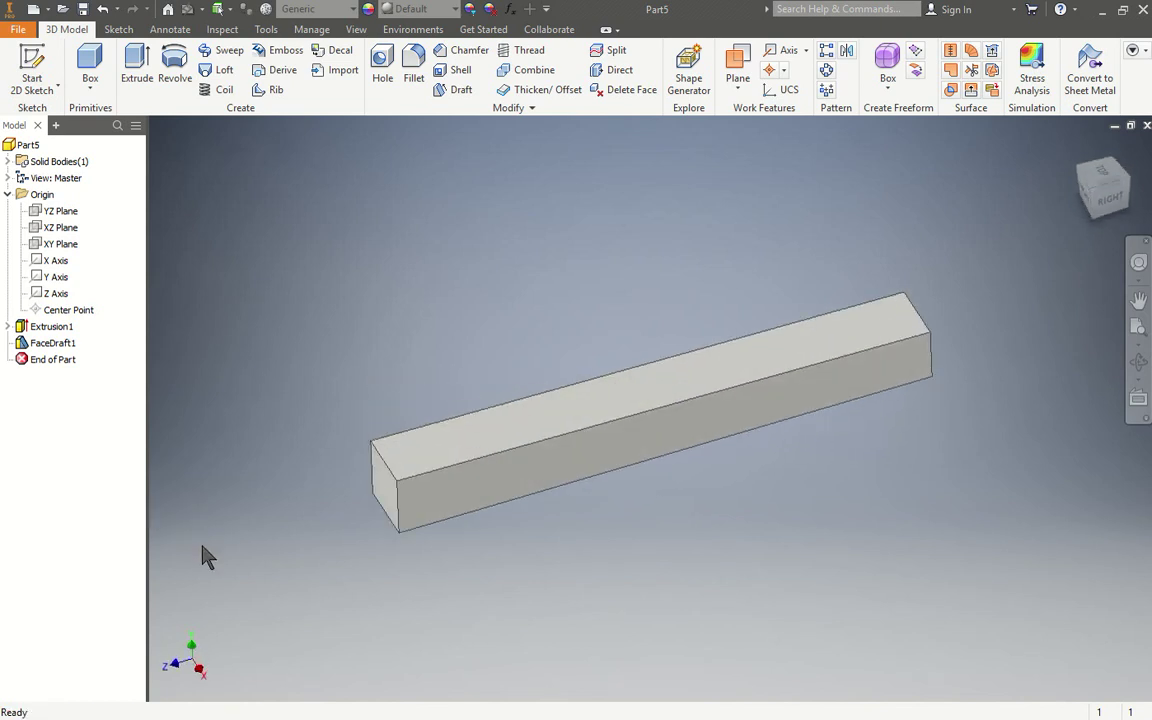
pyautogui.click(458, 92)
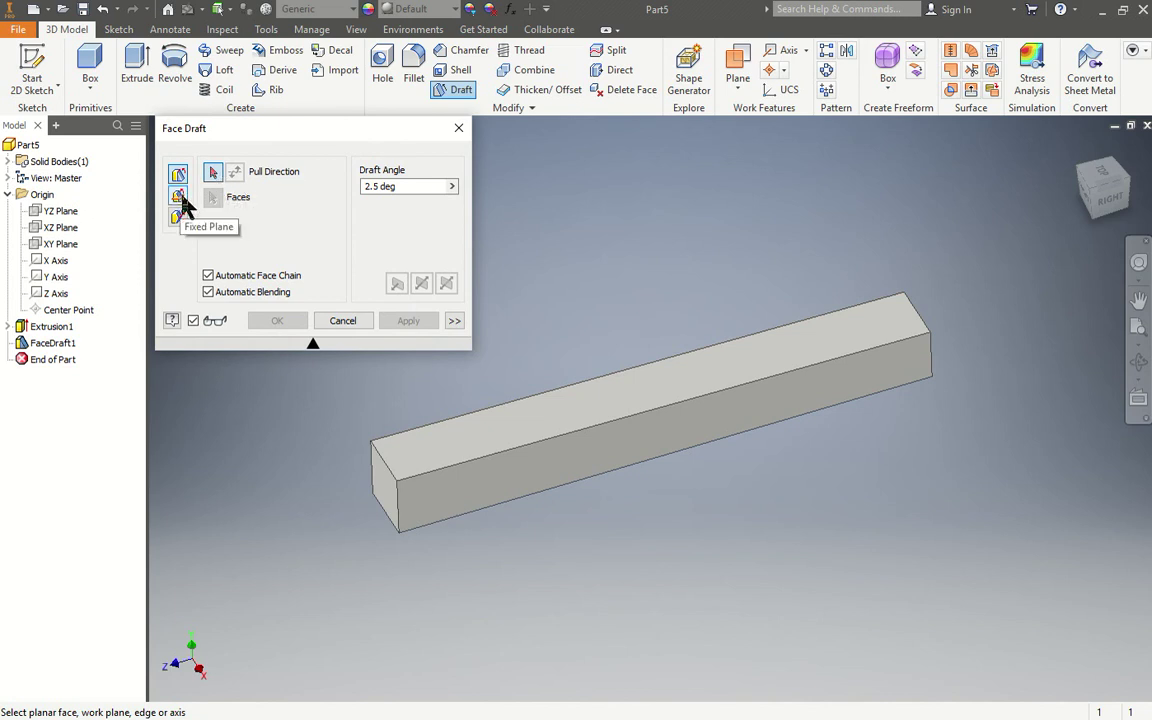
pyautogui.click(395, 188)
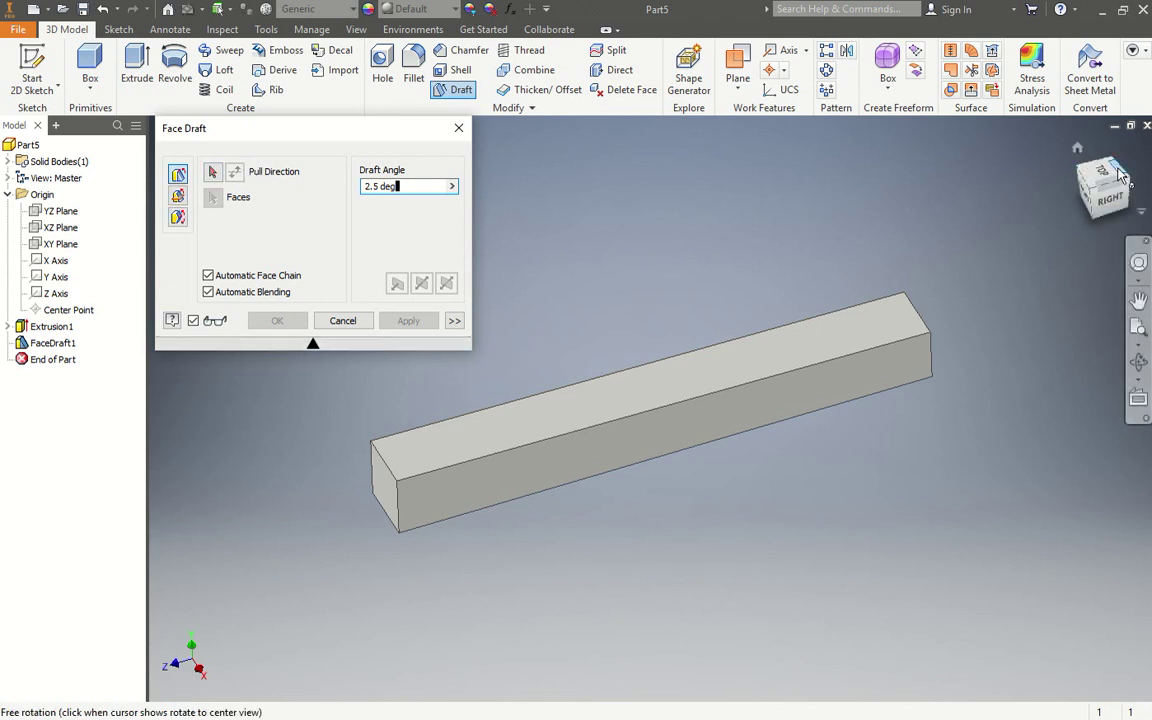
pyautogui.click(1104, 196)
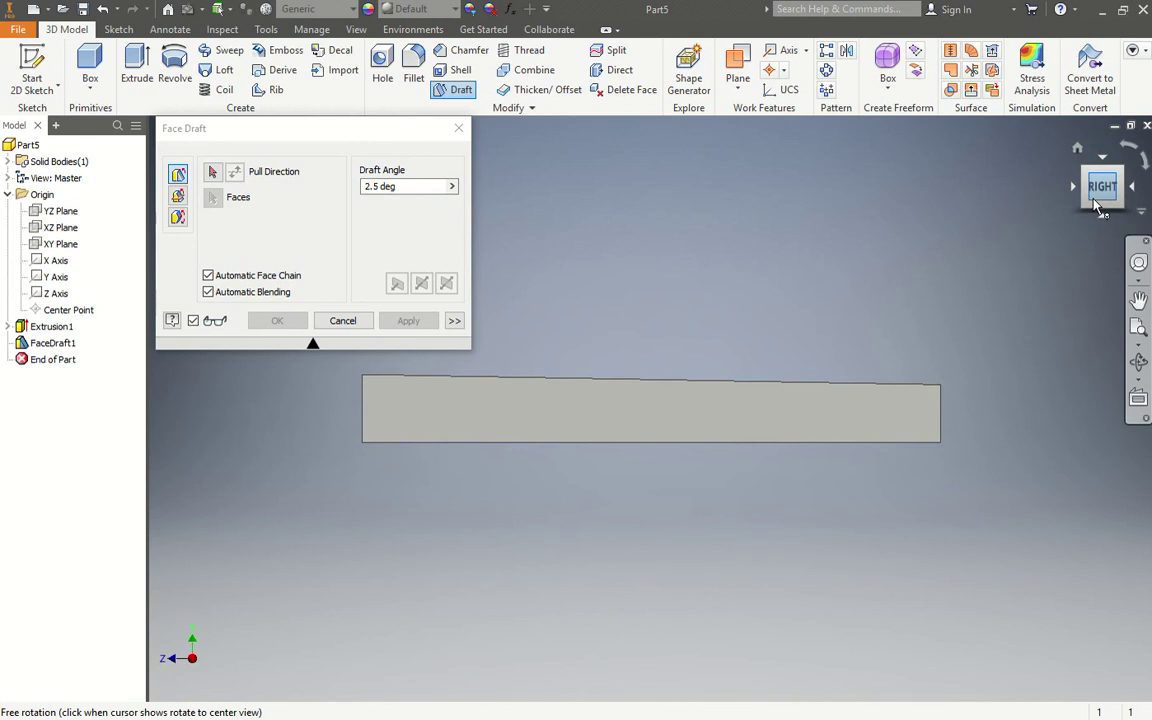
pyautogui.click(459, 128)
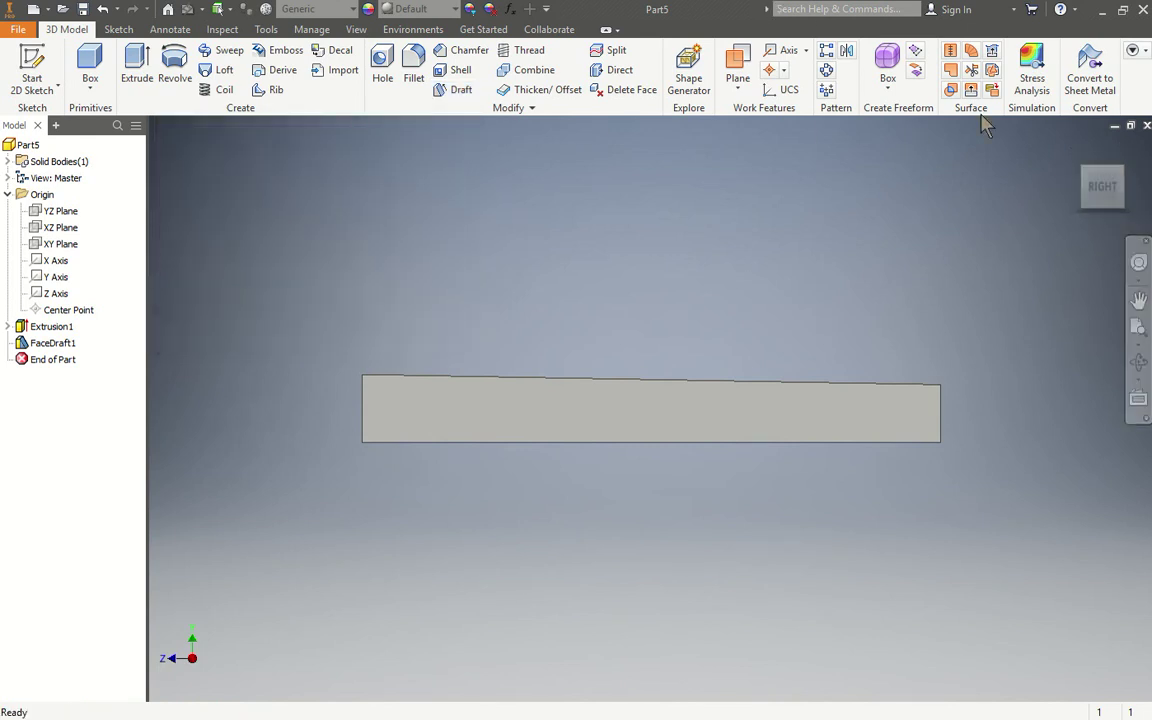
pyautogui.press('F6')
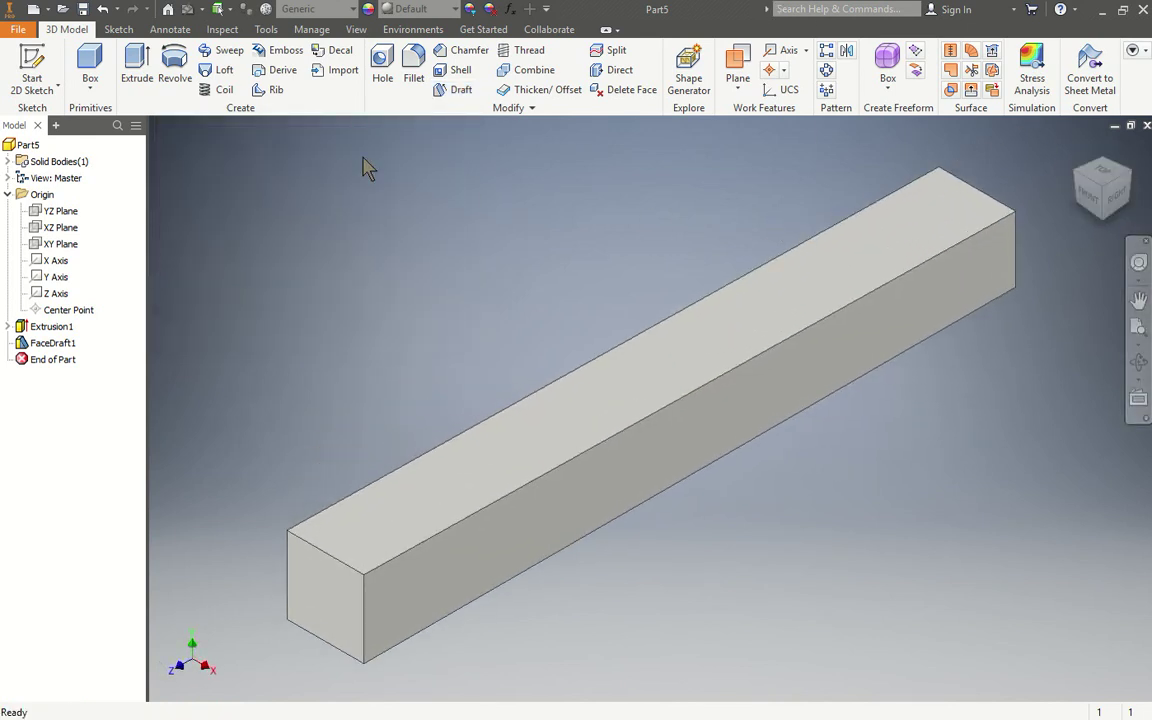
# Save Part5 for the first time under the file name Key
pyautogui.click(84, 12)
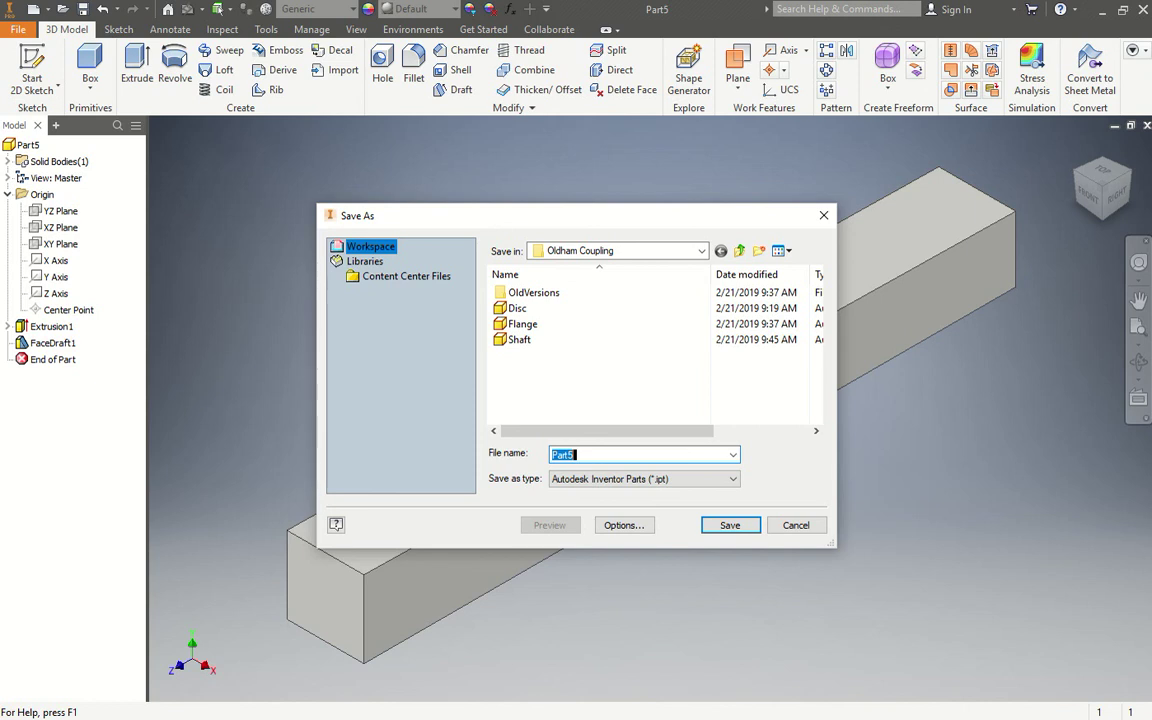
pyautogui.write('key')
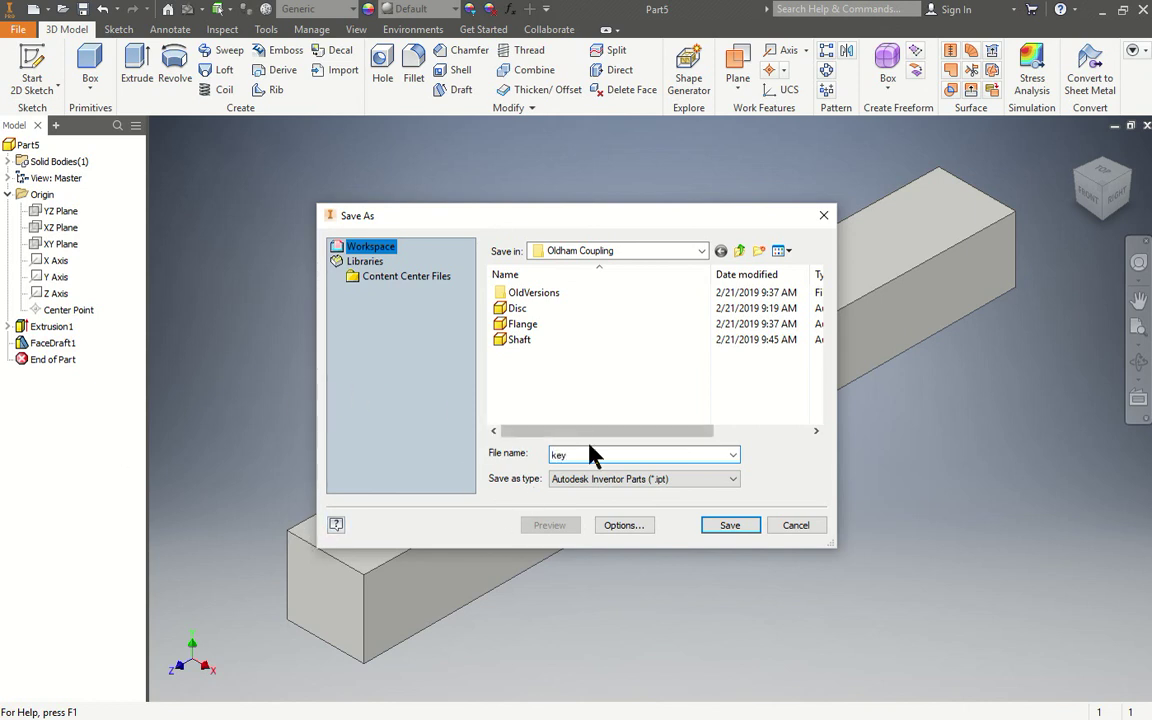
pyautogui.press('BackSpace')
pyautogui.press('BackSpace')
pyautogui.press('BackSpace')
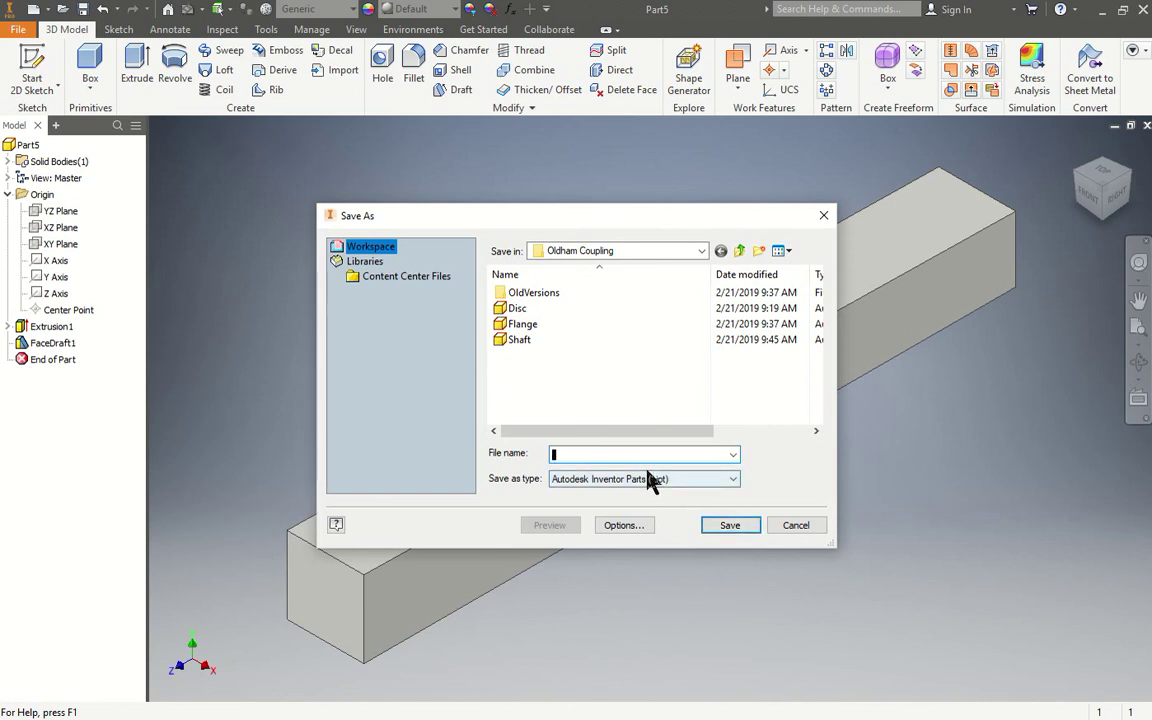
pyautogui.write('Key')
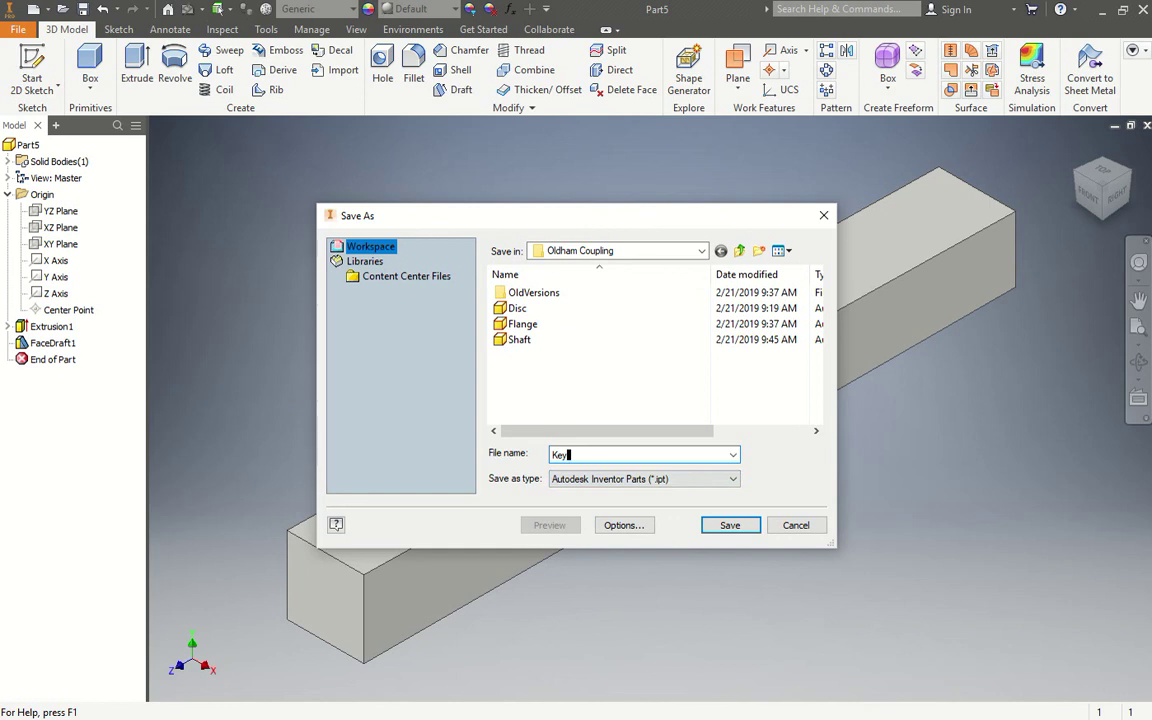
pyautogui.click(732, 527)
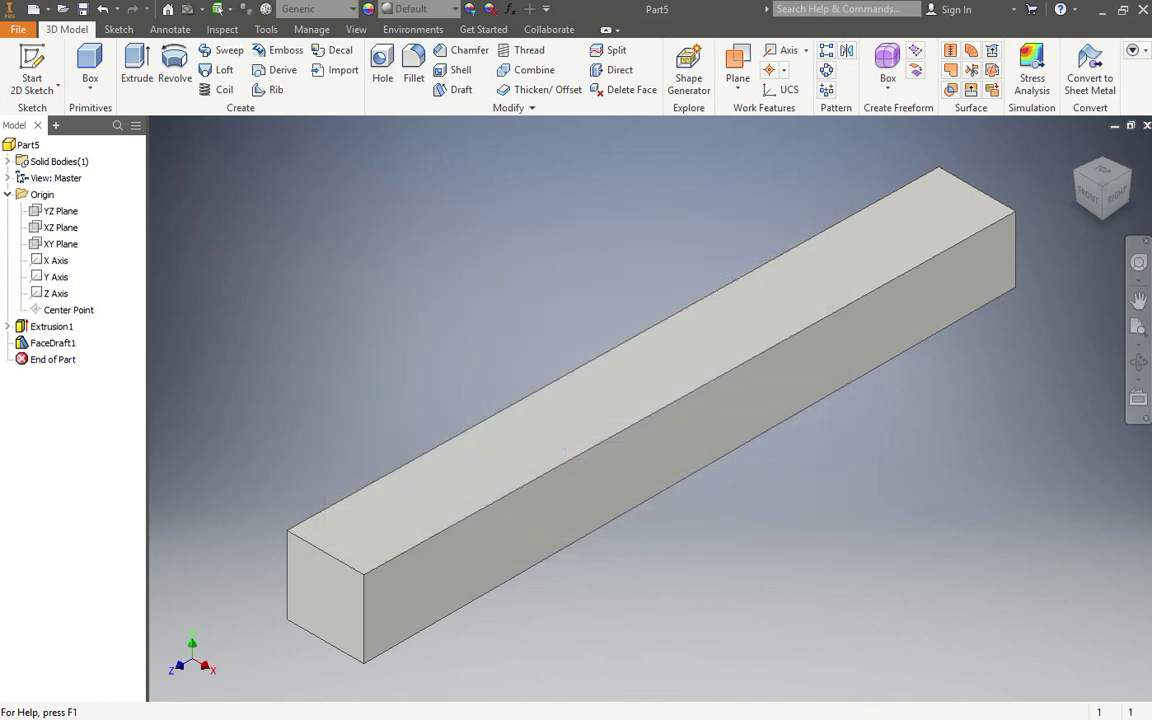